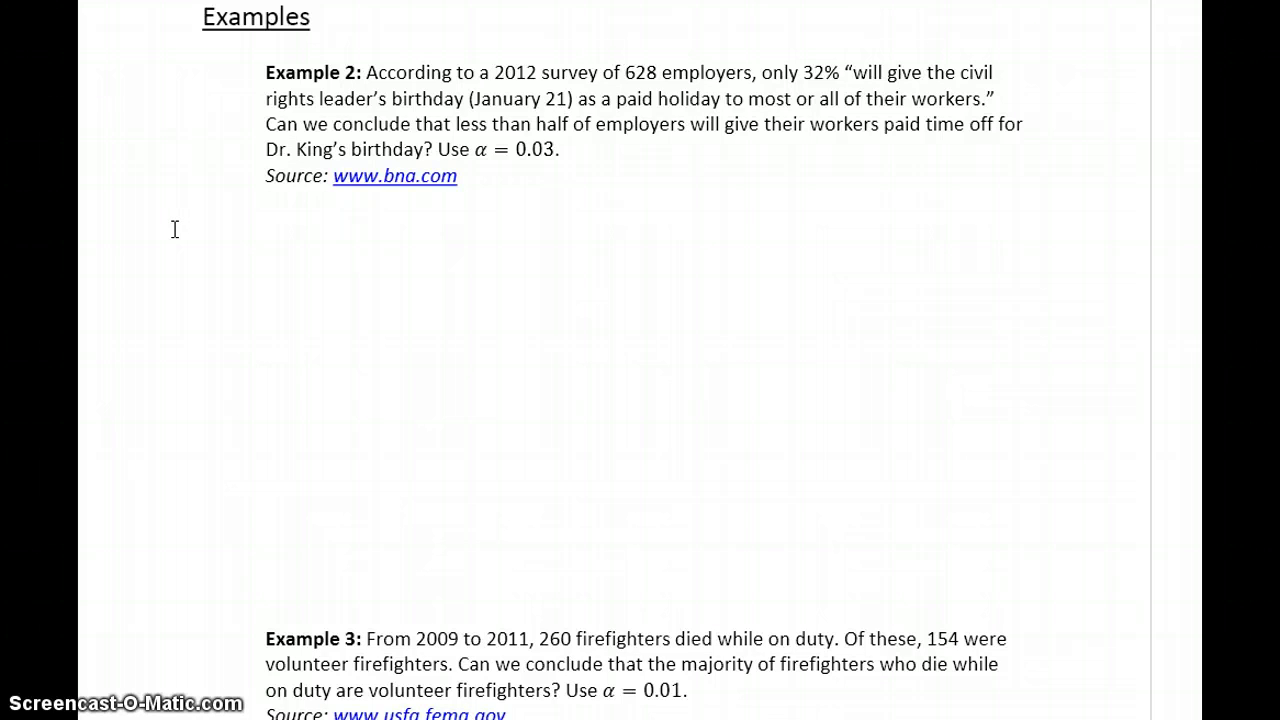
Step: Below Example 2's source, add a wide text box reading "The claim is that p < 0.05, leading us to the following hypotheses:"
click(250, 220)
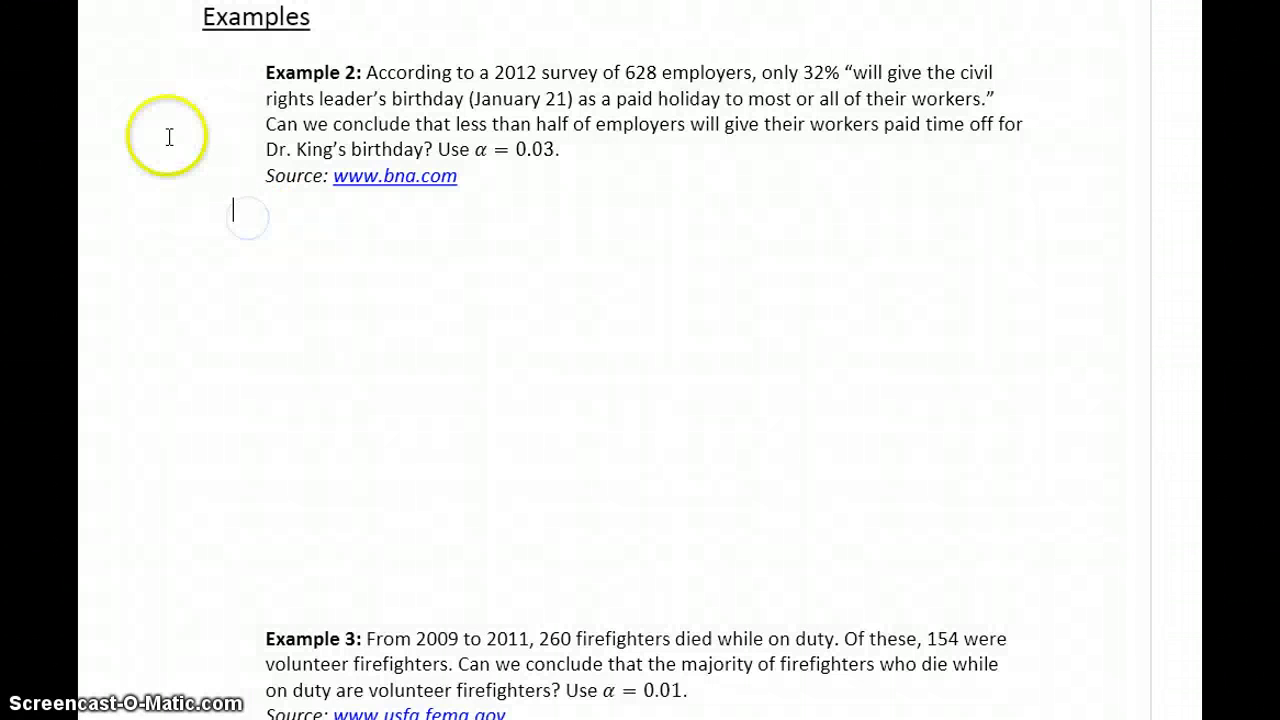
text(The claim)
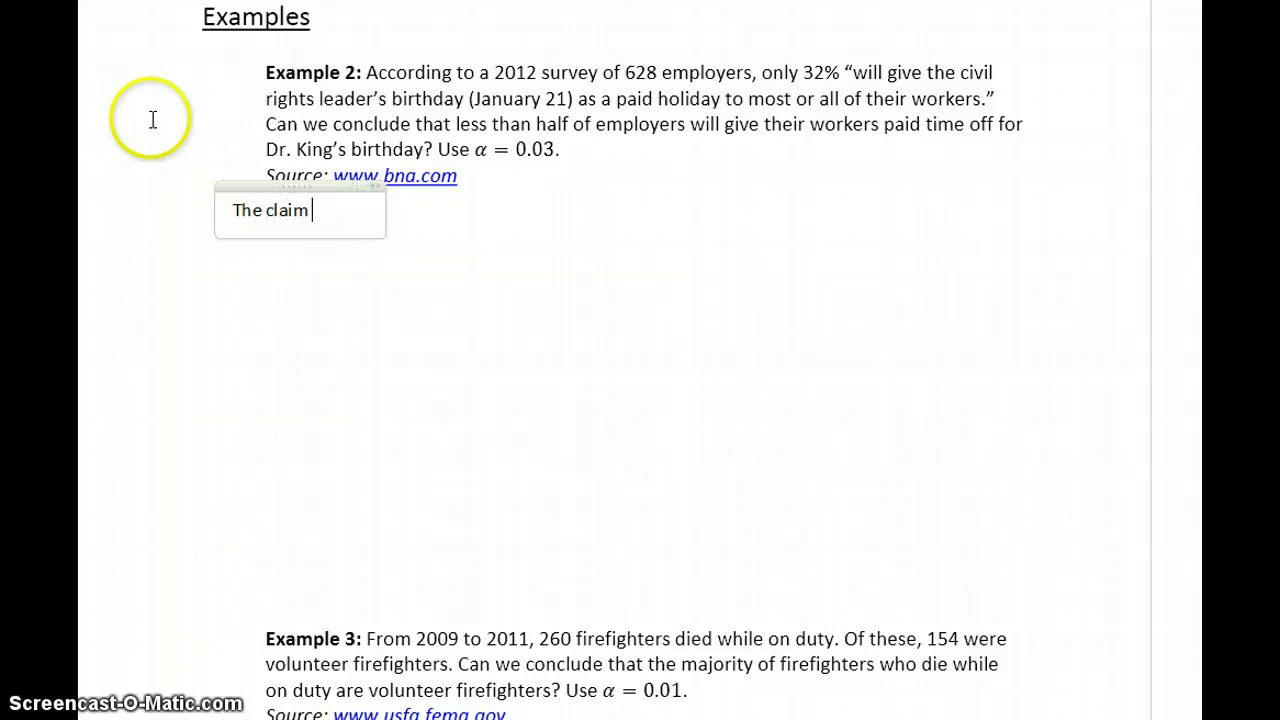
drag(374, 192, 1099, 200)
text(is that p < 0.05)
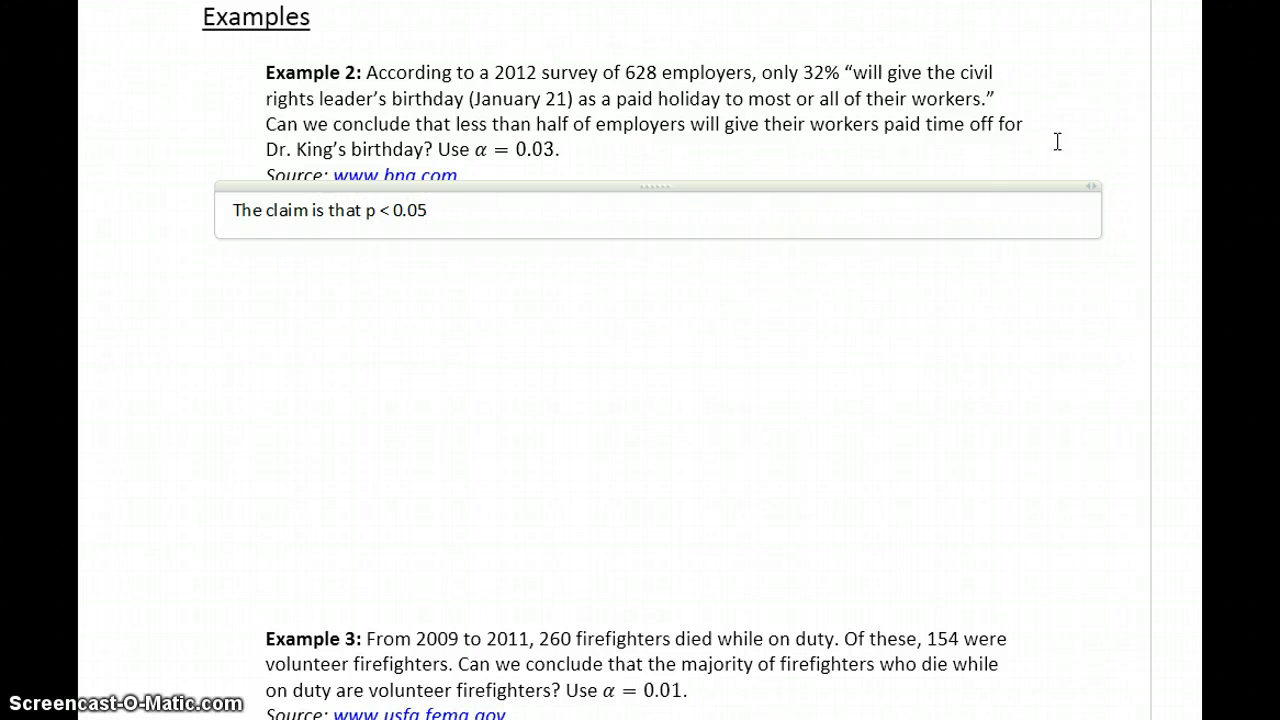
text(.)
key(BackSpace)
text(, leading us to the following hypotheses:)
Step: Leave a blank line below the claim and enter the null hypothesis H₀: p = 0.5 as an equation
key(Return)
key(Return)
key(alt+equal)
text(H)
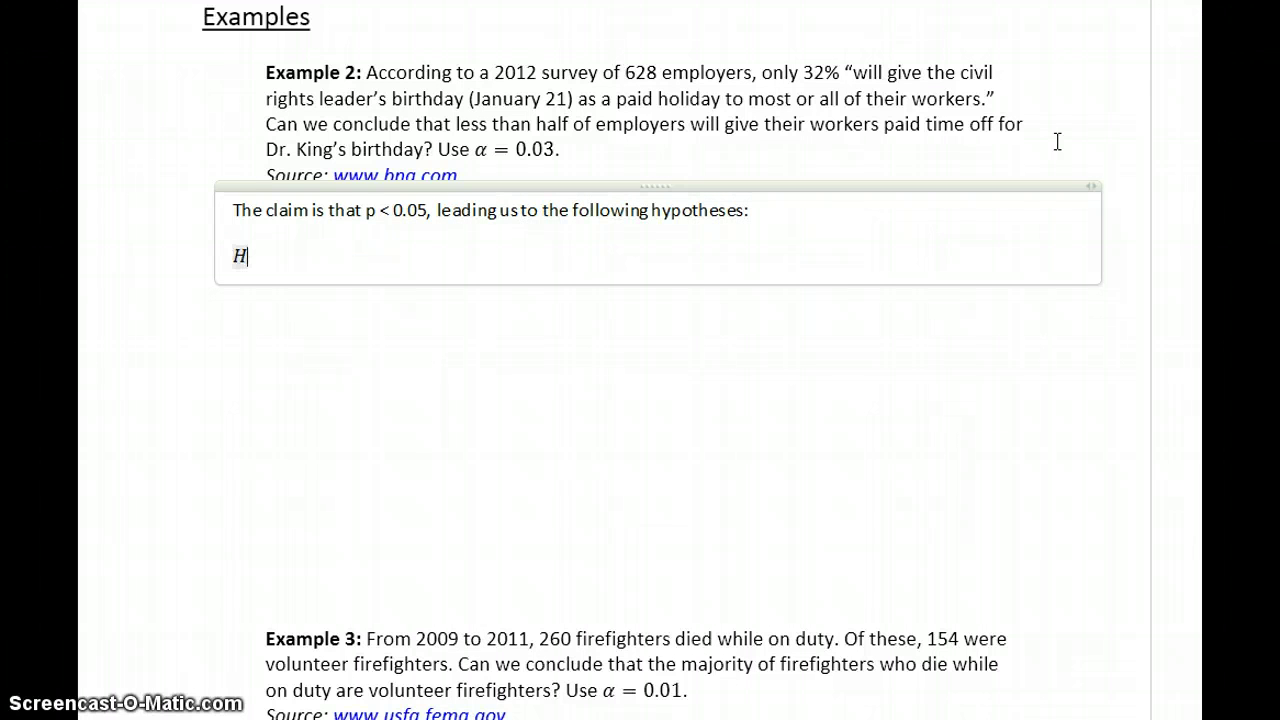
text(_0:p = 0.5)
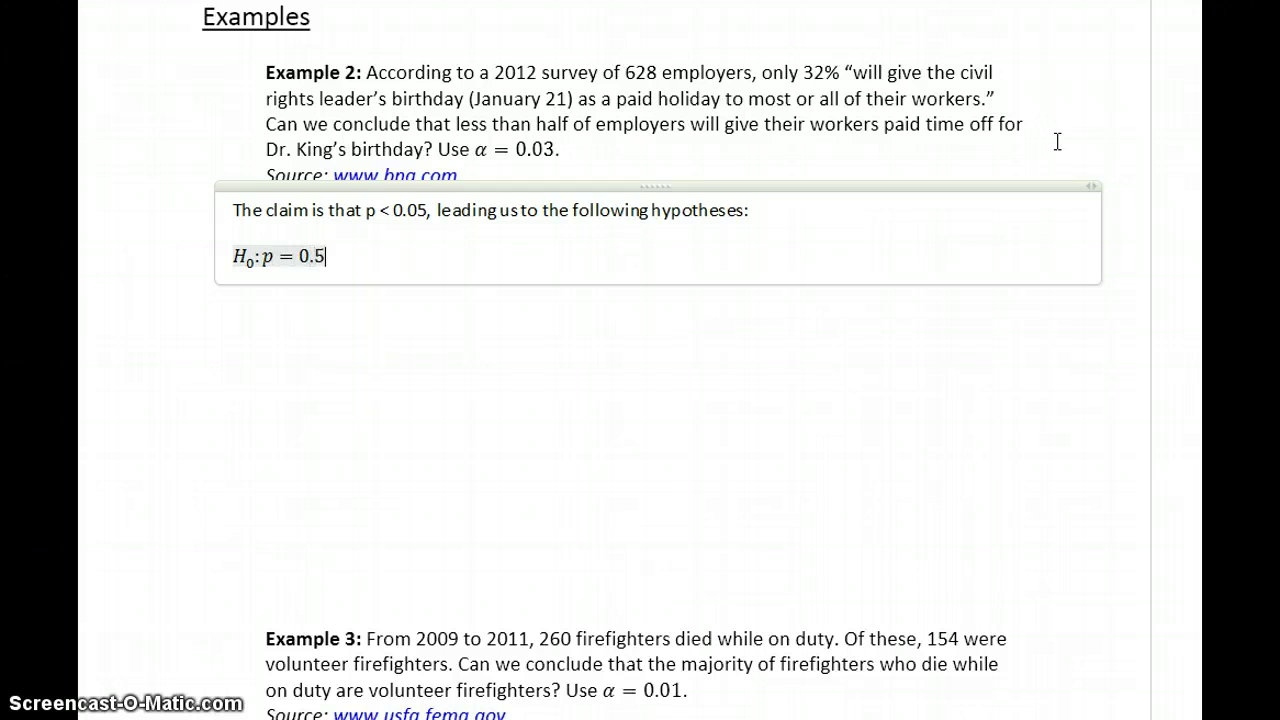
Step: Add the alternative hypothesis Hₐ: p < 0.5 as an equation and correct the claim sentence to p < 0.5
key(Return)
text(H)
key(BackSpace)
key(alt+equal)
text(H_a:p <)
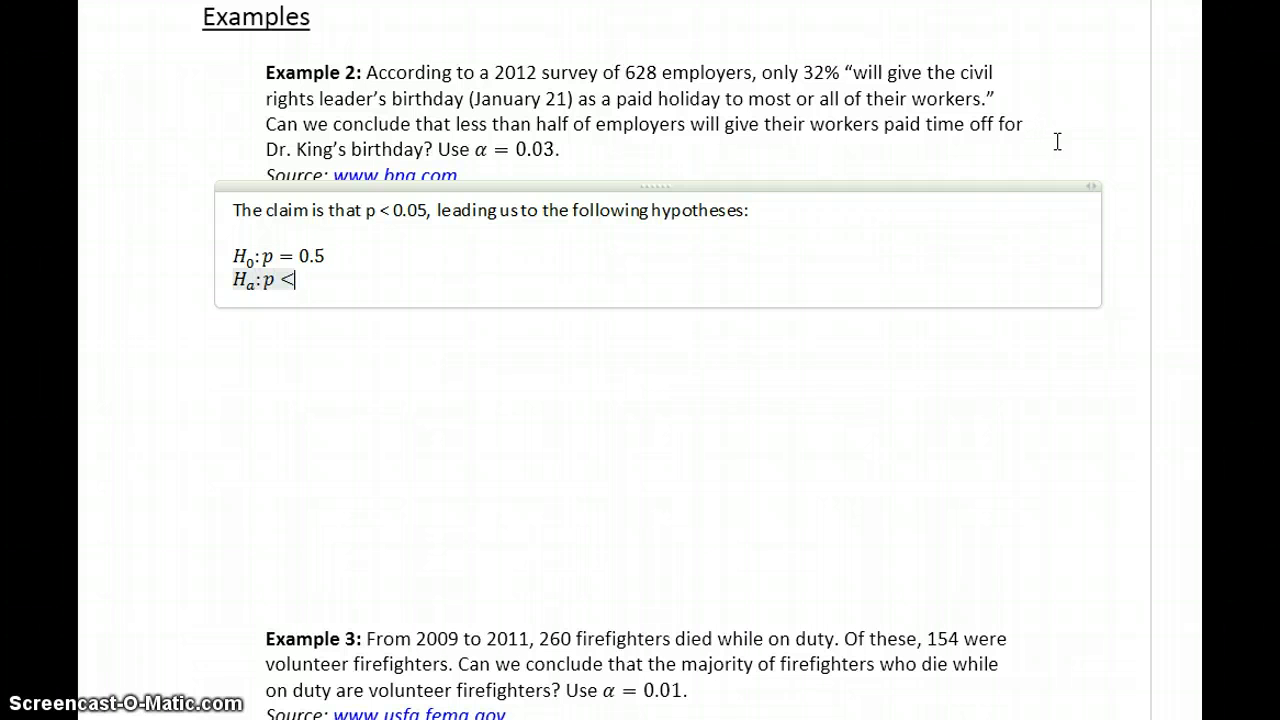
text( 0.5)
click(414, 210)
key(BackSpace)
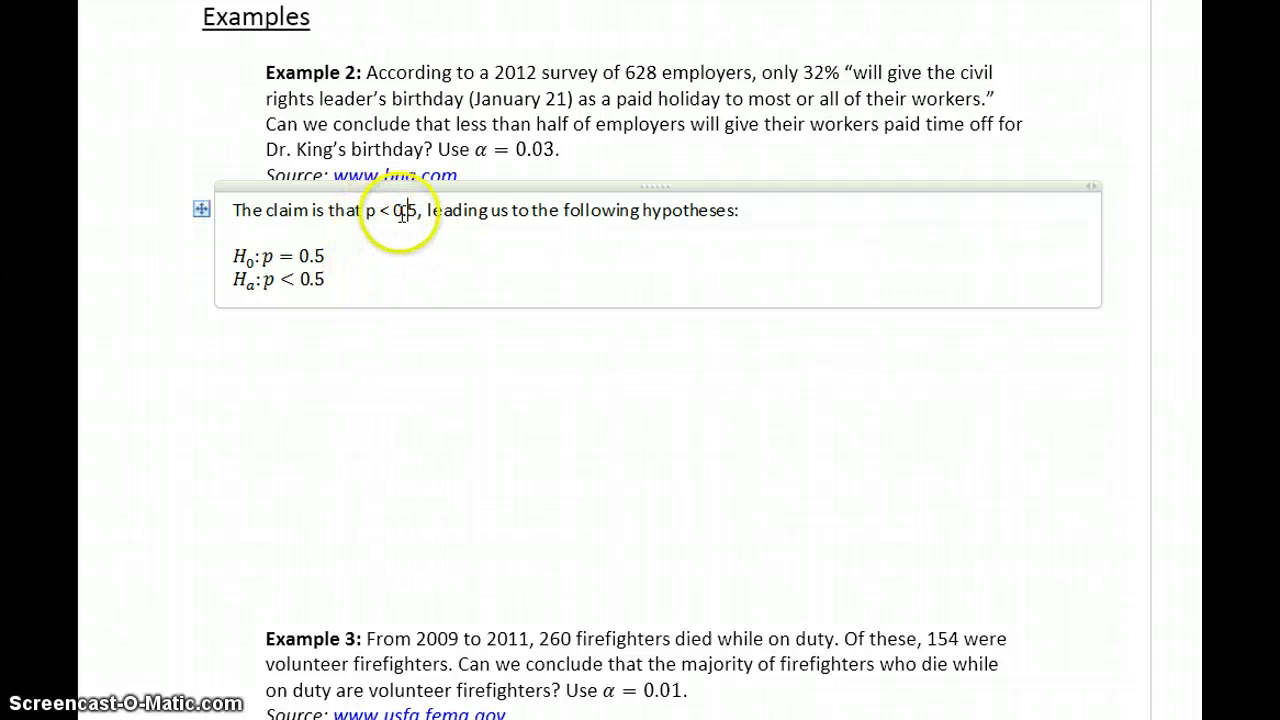
Step: Start a new paragraph below the hypotheses with "We have 628*0.32 ≈ 201 successes and", inserting ≈ as an equation symbol
click(340, 278)
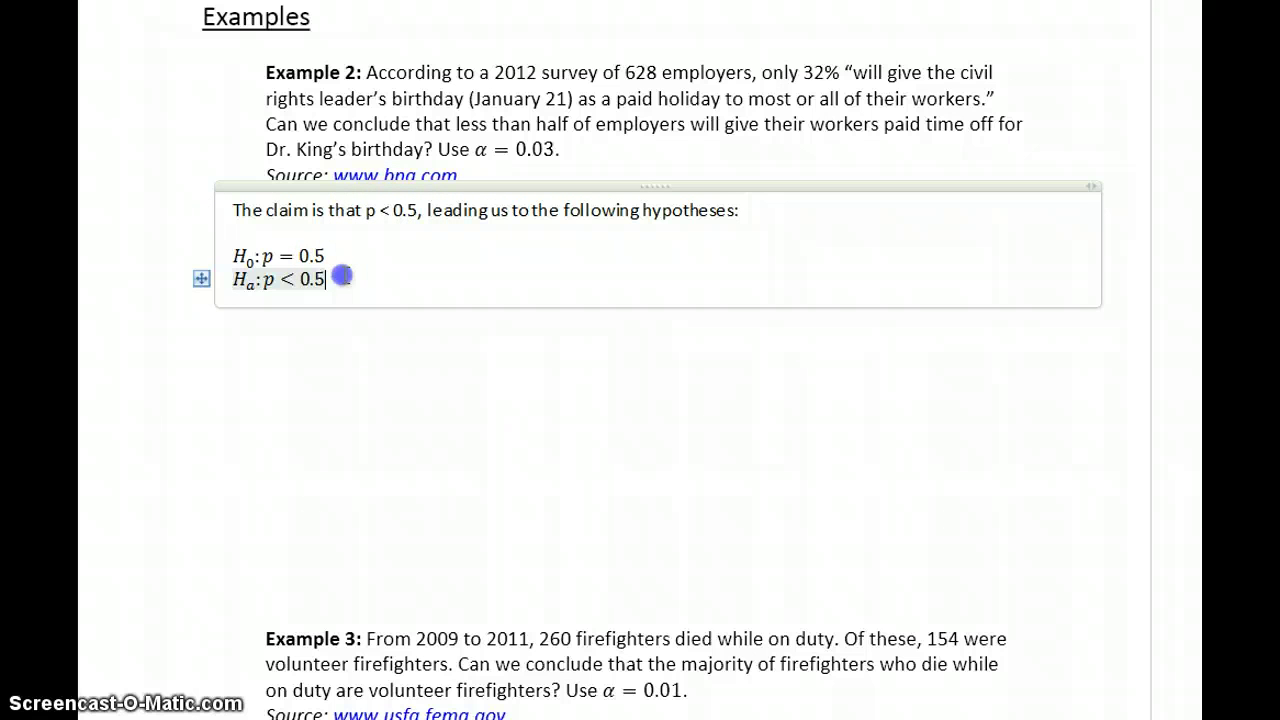
key(Return)
key(Return)
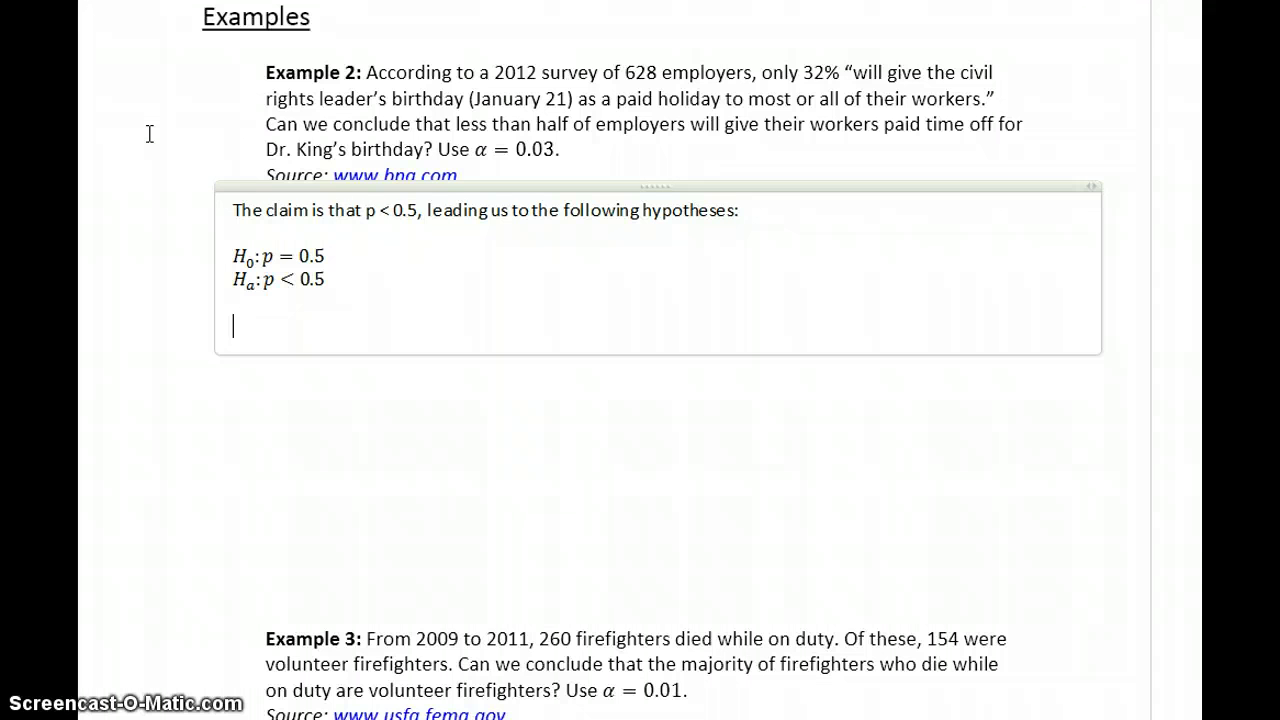
text(We have 628)
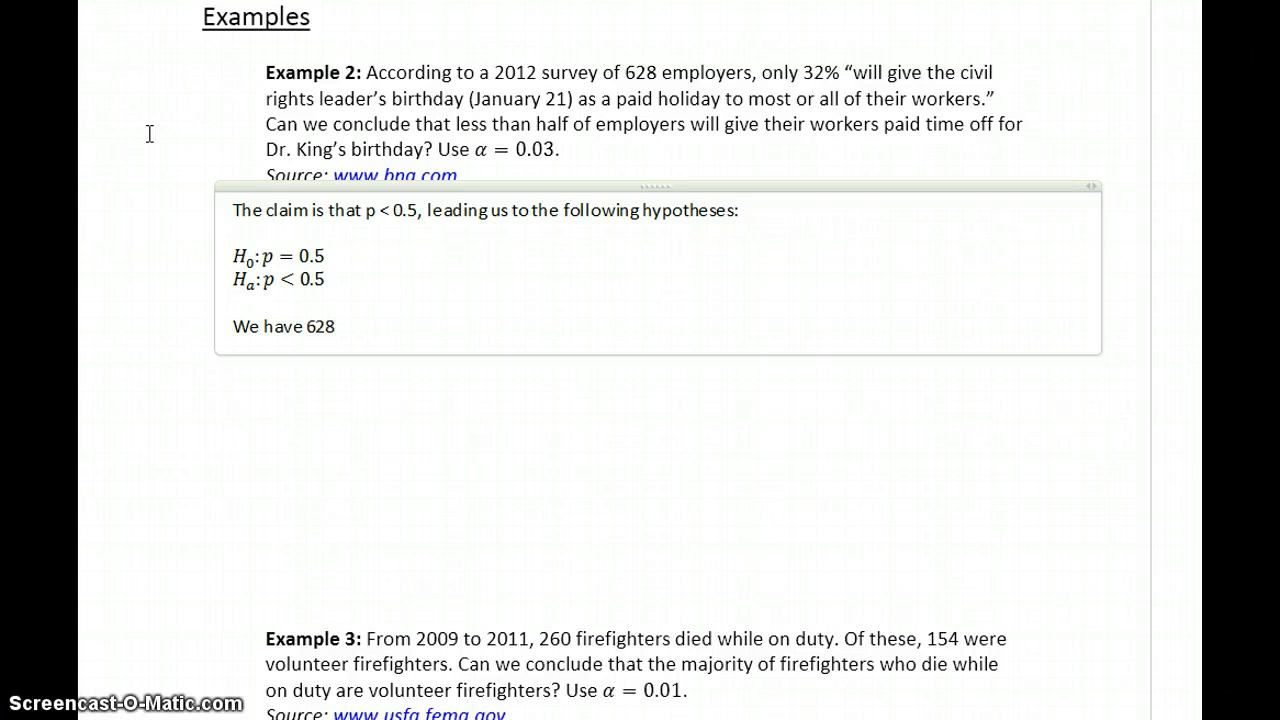
text(*0.32)
key(alt+equal)
text(\approx)
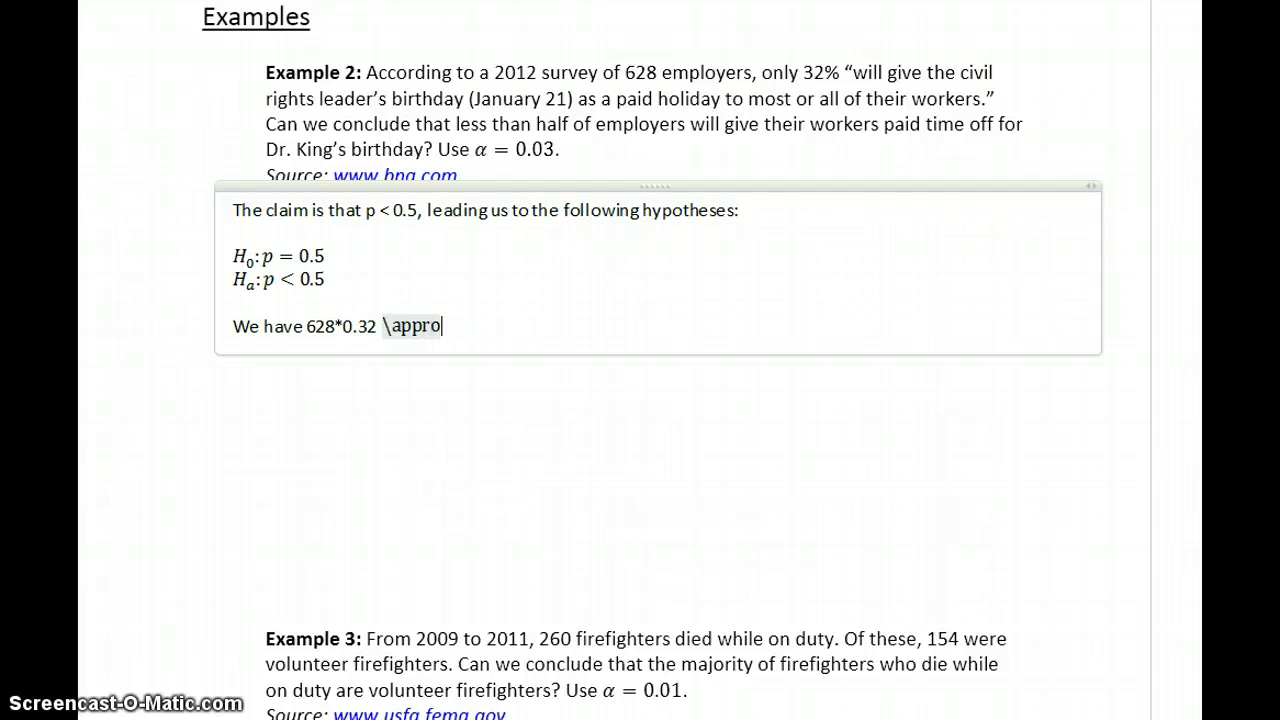
key(Right)
text(201 successes and)
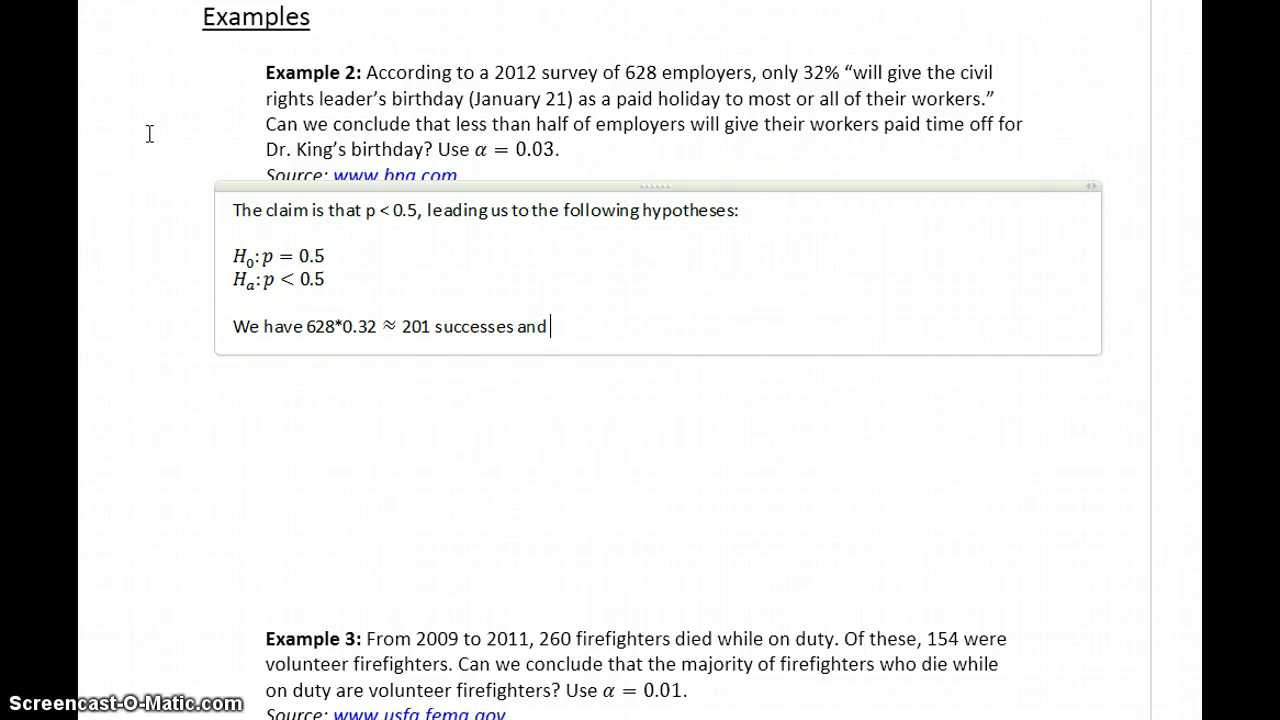
Step: Continue the sentence with "628 * (1-0.32) ≈ 427 failures, so", inserting ≈ as an equation symbol
text( 628)
text( * (1-0.32))
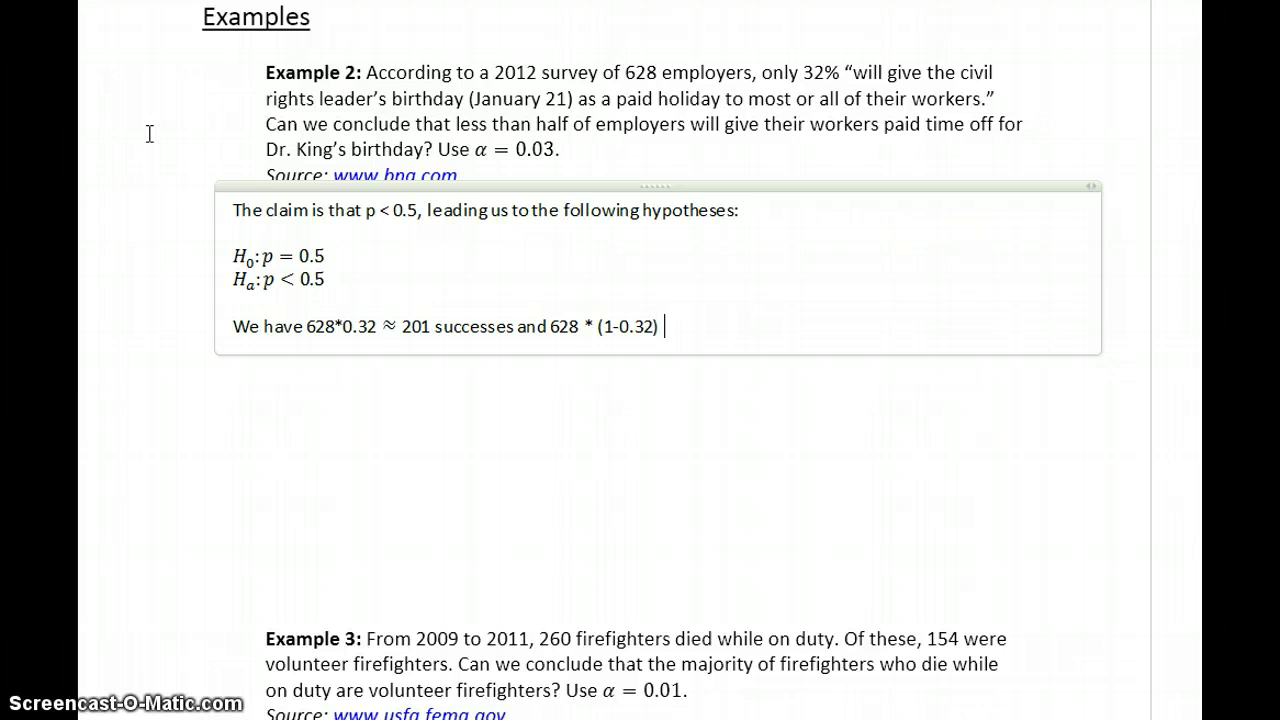
key(alt+equal)
text(\approx)
key(Right)
text(427 failures, so th)
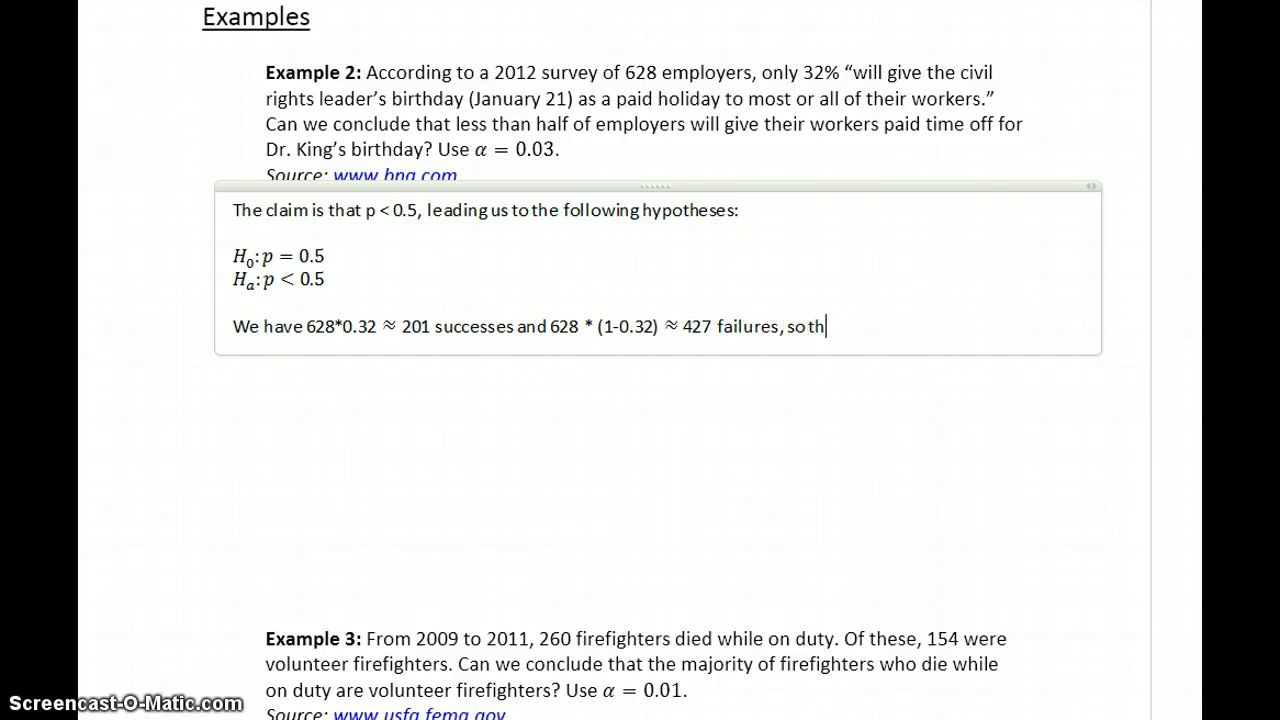
Step: Complete the sentence with "the conditions are met to test a claim about a proportion." and leave a blank line after it
text(e conditiosn are)
key(BackSpace)
key(BackSpace)
key(BackSpace)
key(BackSpace)
key(BackSpace)
key(BackSpace)
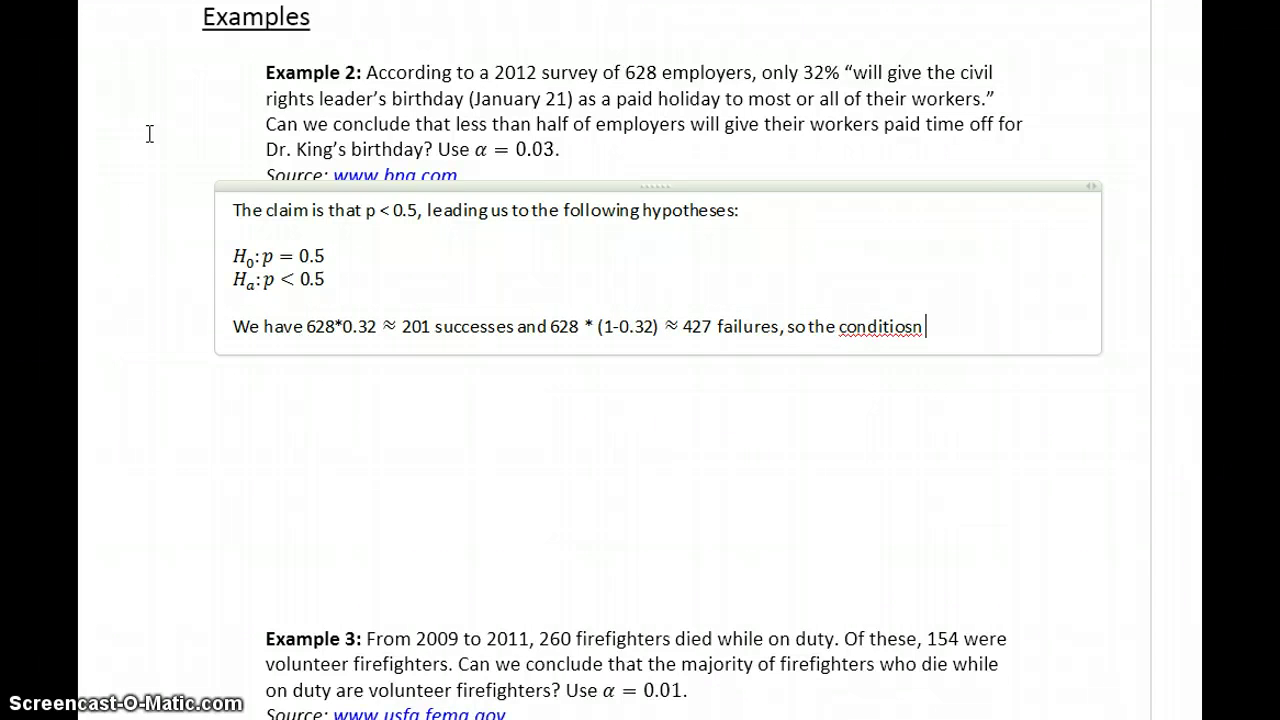
text(ns are met to t)
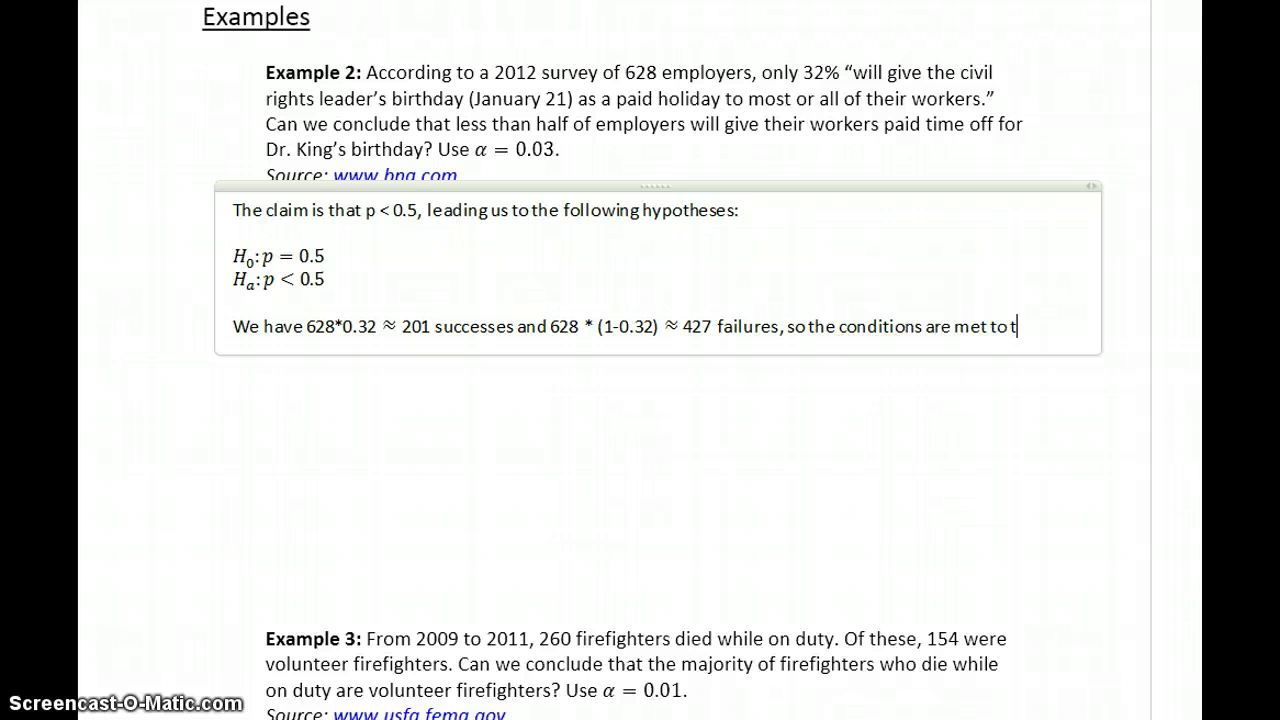
text(est a claim ao)
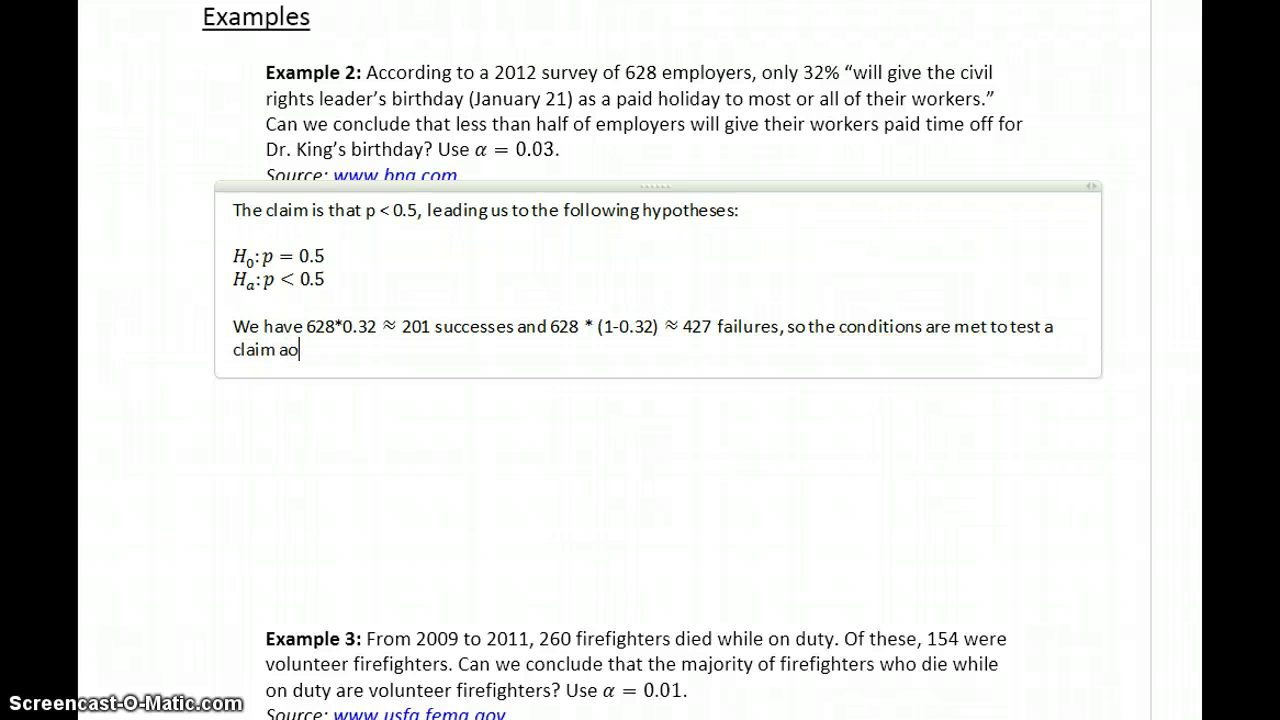
text(out a proportion.)
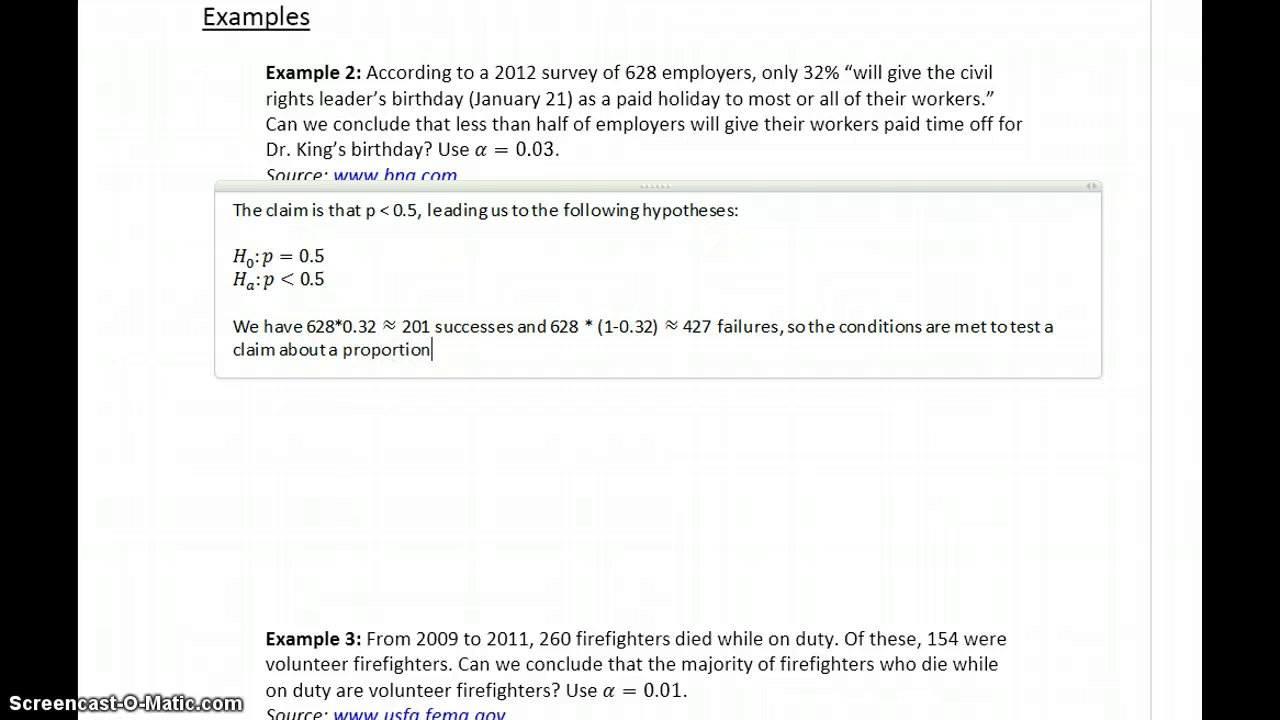
key(Return)
key(Return)
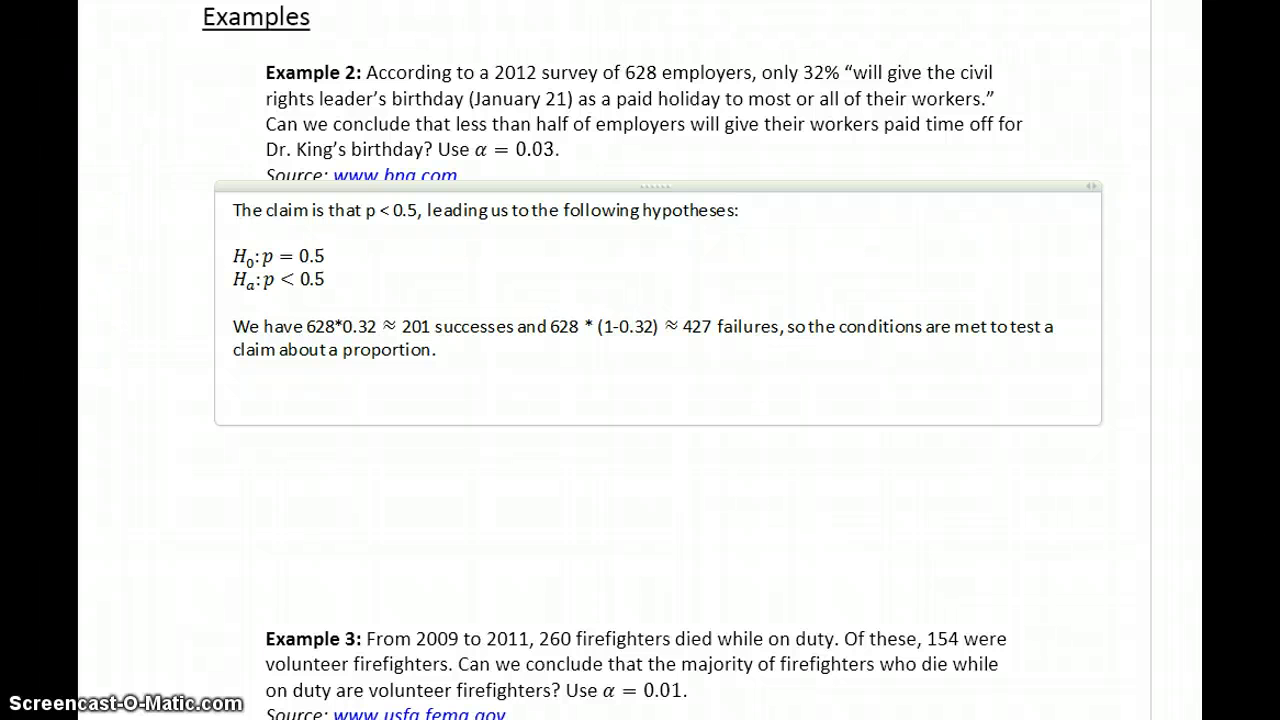
Step: Switch to StatCrunch and open the one-sample proportion test with summary data
key(alt+Tab)
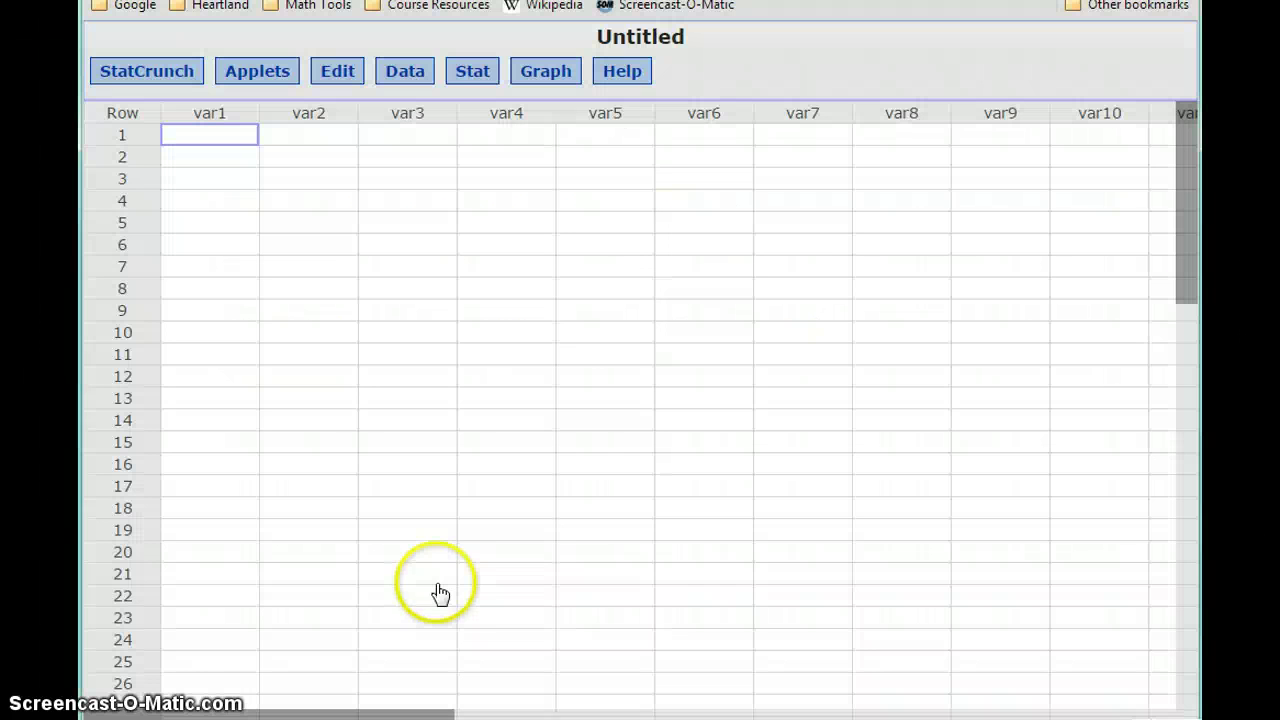
click(472, 71)
mouse_move(563, 259)
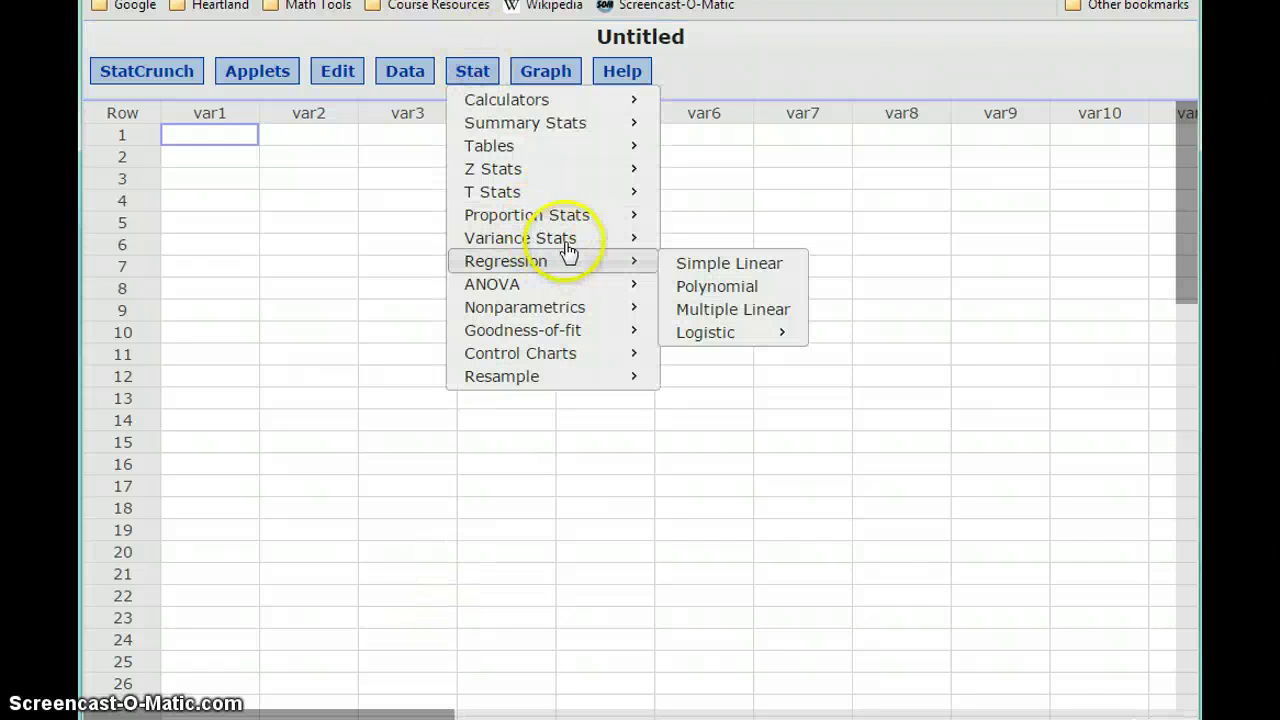
mouse_move(585, 218)
mouse_move(770, 228)
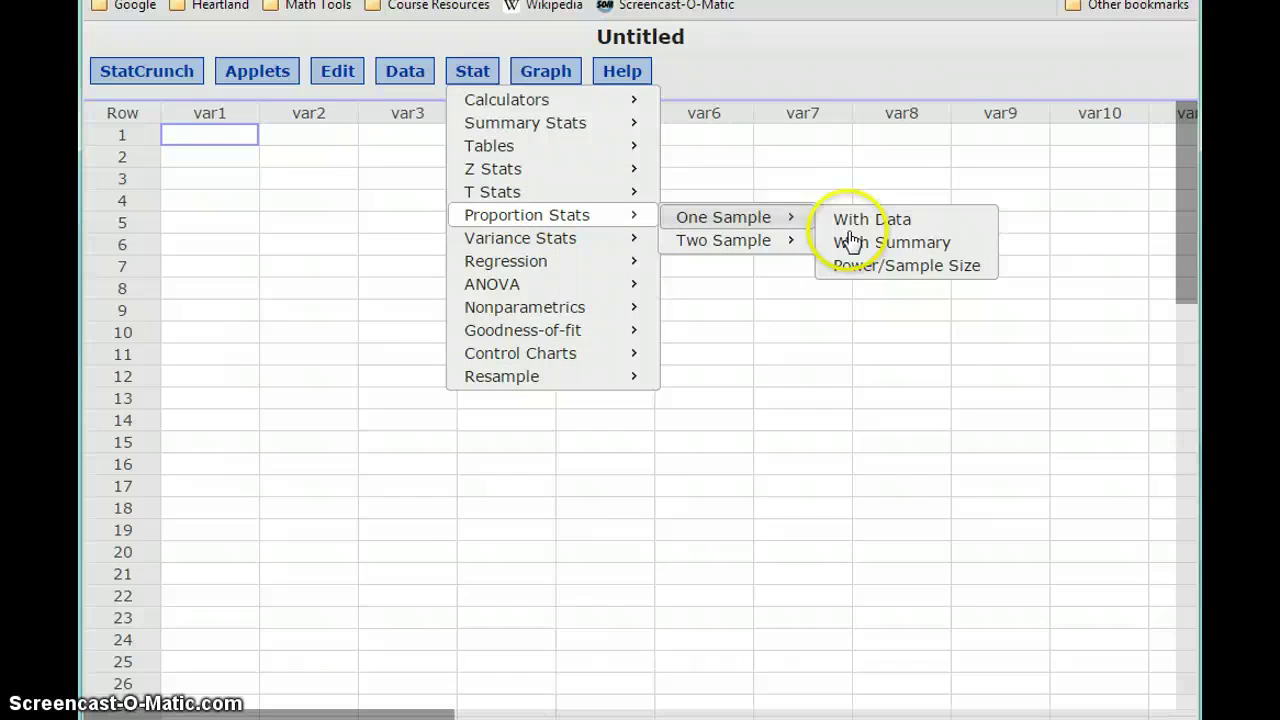
click(889, 243)
Step: Enter 201 as the number of successes and 628 as the number of observations
click(416, 204)
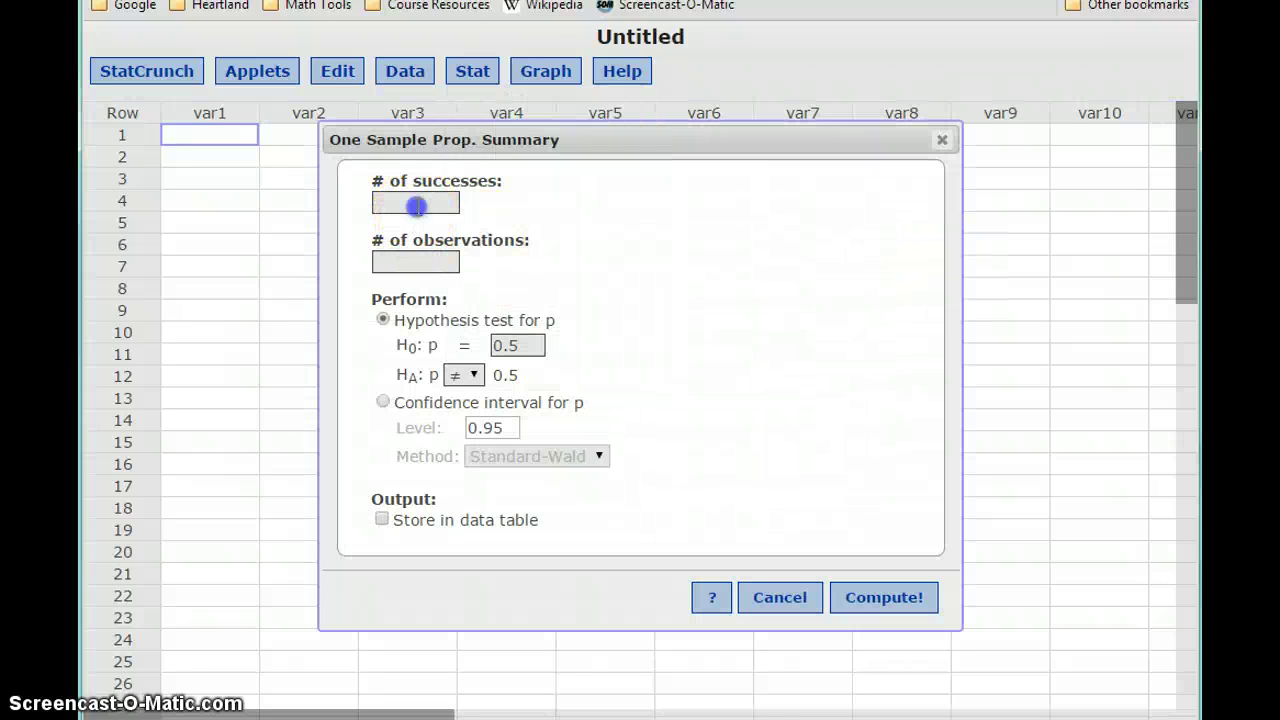
text(201)
click(416, 260)
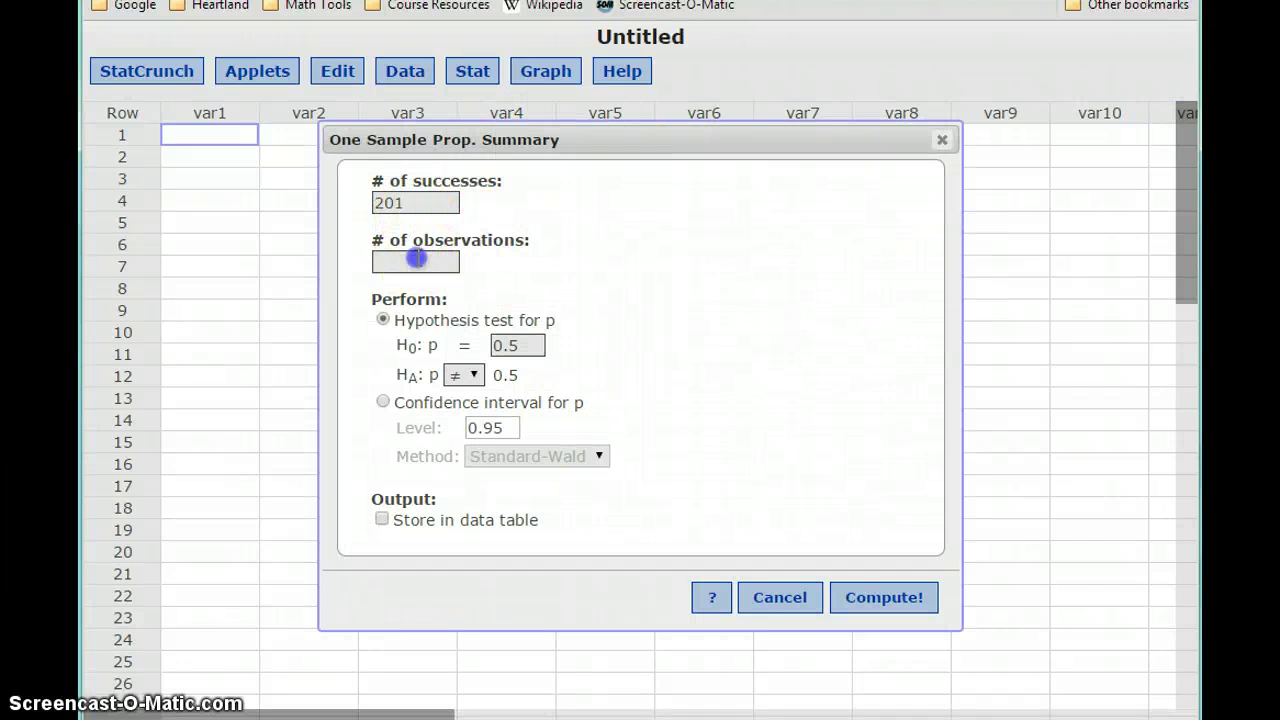
text(638)
key(BackSpace)
key(BackSpace)
text(28)
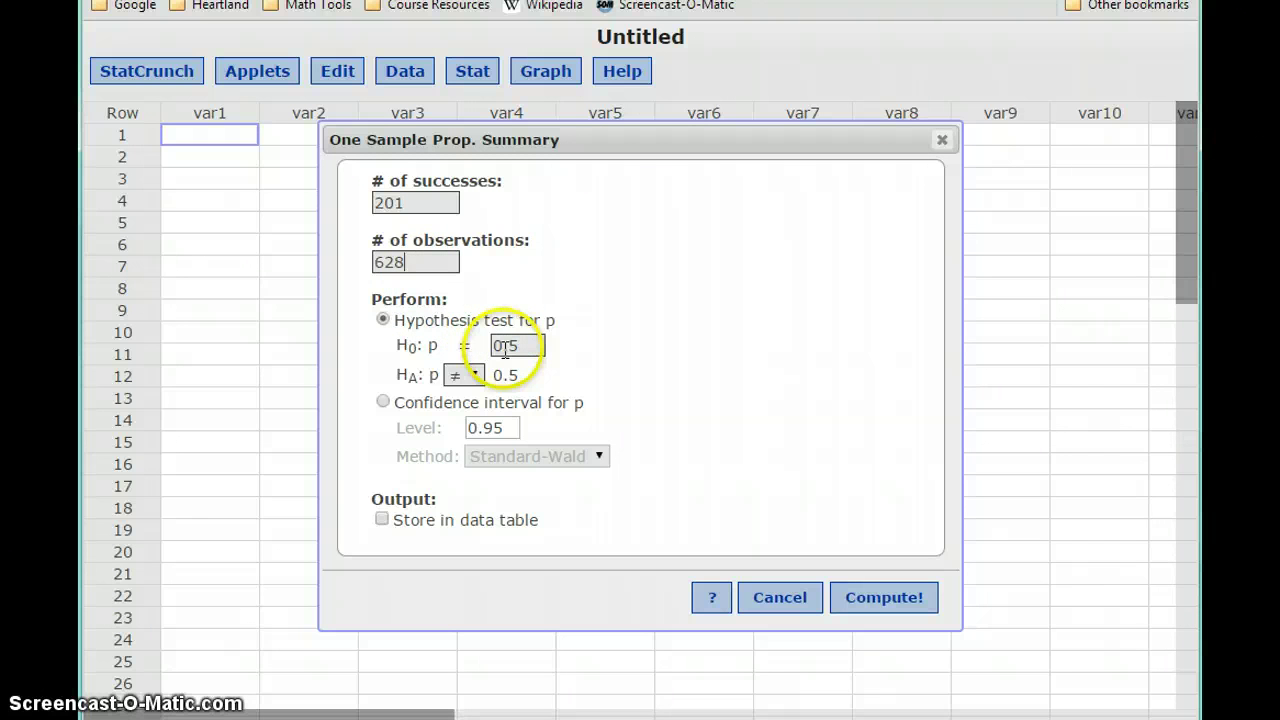
Step: Set the alternative hypothesis to p < 0.5 and compute the hypothesis test
click(474, 380)
click(457, 431)
click(893, 602)
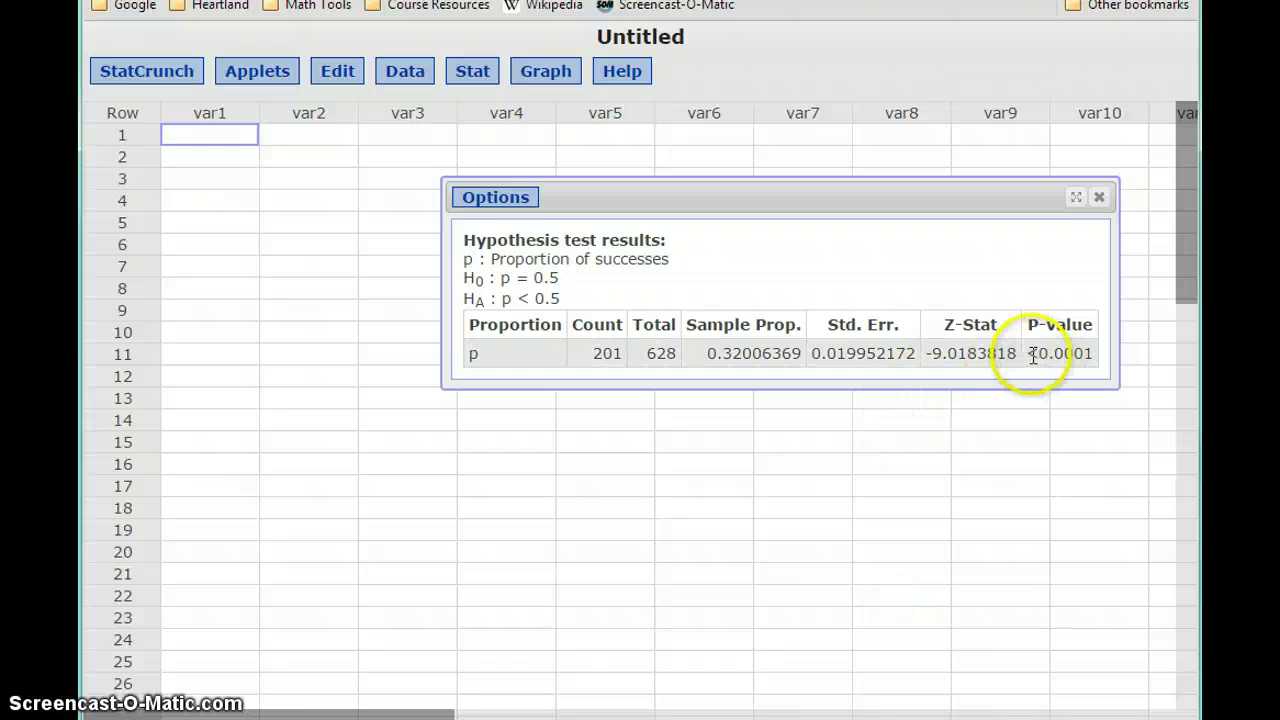
Step: Reposition the hypothesis test results window and examine the P-value
drag(948, 205, 788, 170)
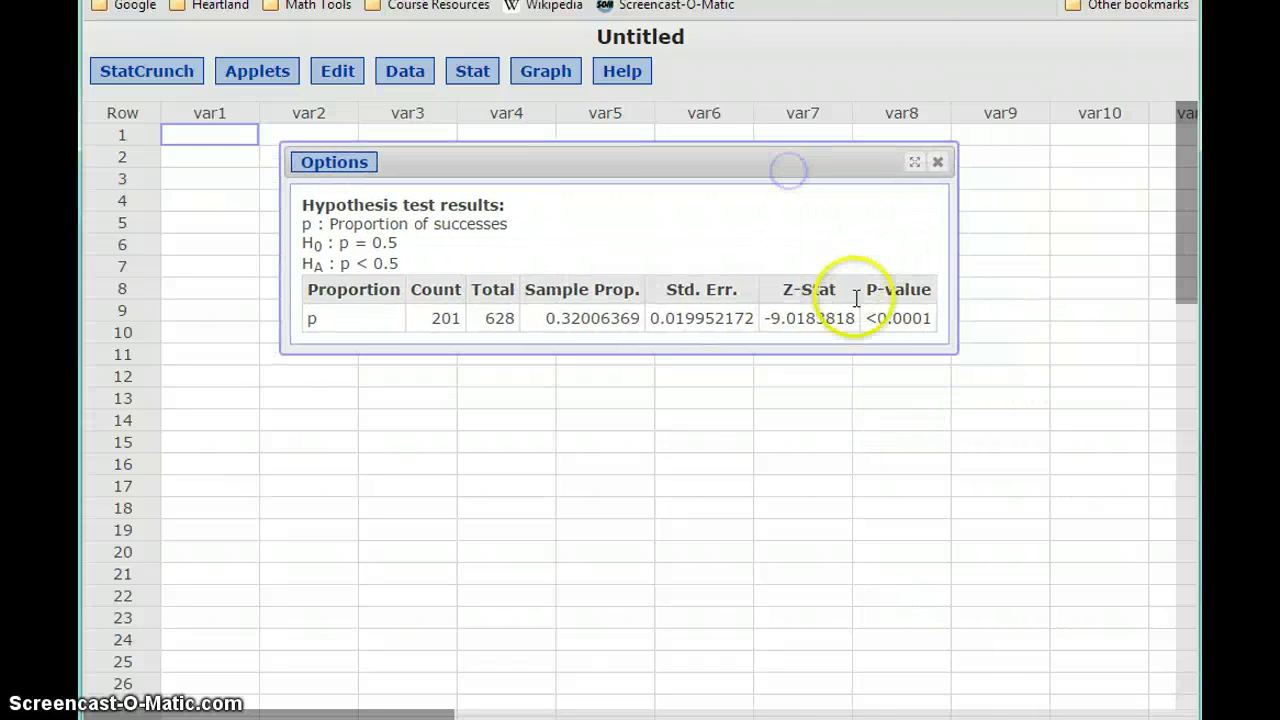
click(926, 318)
click(920, 330)
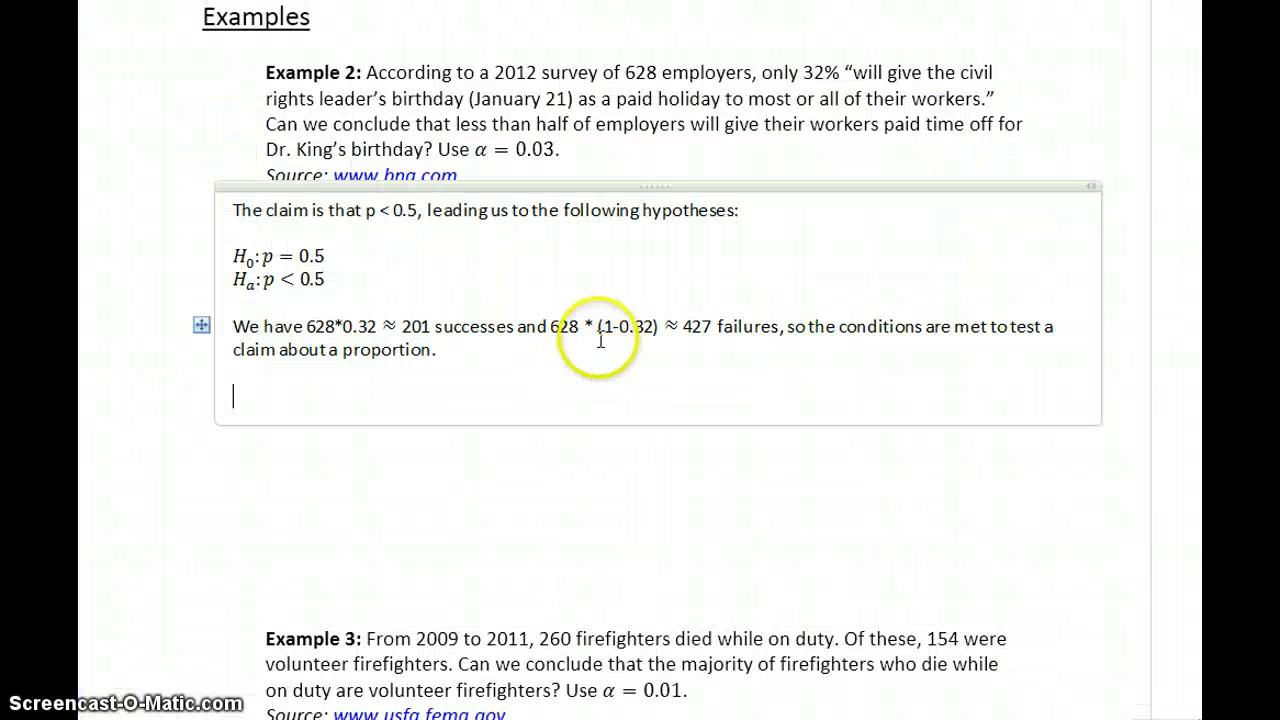
Step: In the OneNote solution, begin the last paragraph with "The p-value < 0.0001"
text(THe p-pval)
key(BackSpace)
key(BackSpace)
key(BackSpace)
key(BackSpace)
text(value < 0.0001)
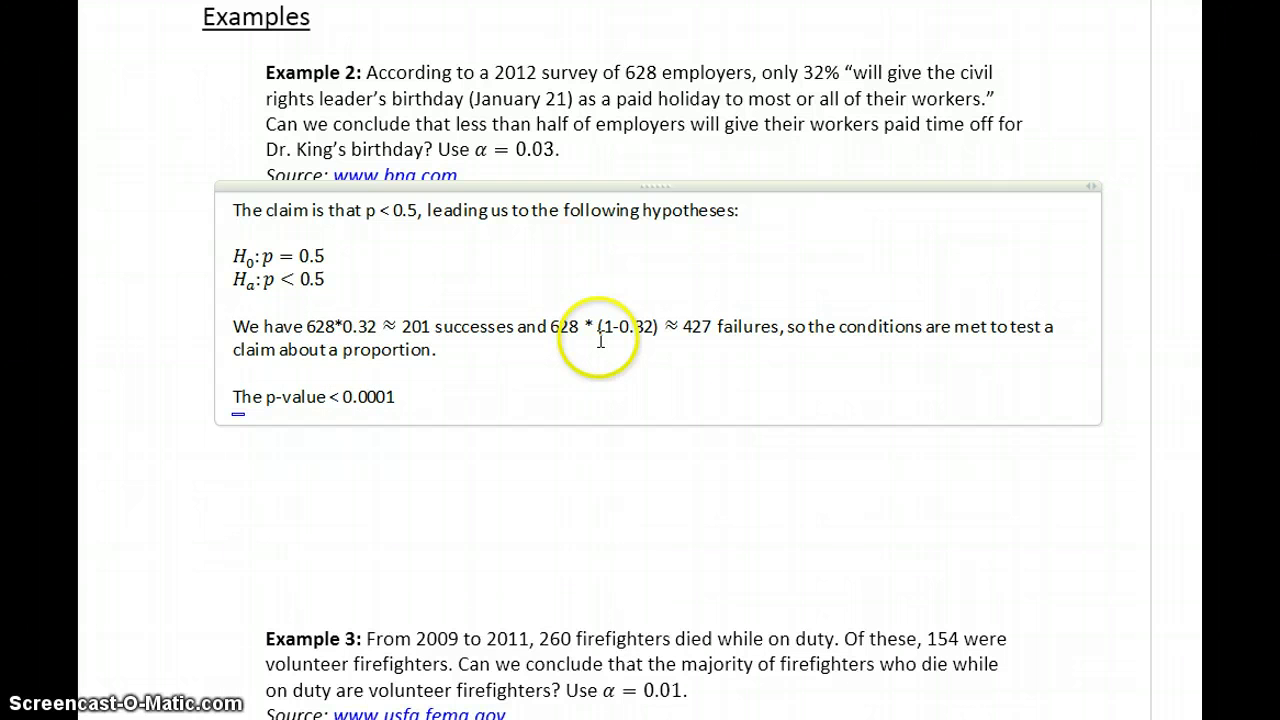
Step: Extend the p-value comparison with "< 0.03 = α", inserting alpha as an equation symbol
text( < 0.03)
text(=)
text( = 0.03)
key(BackSpace)
key(BackSpace)
key(BackSpace)
key(BackSpace)
key(alt+=)
text(\alpha )
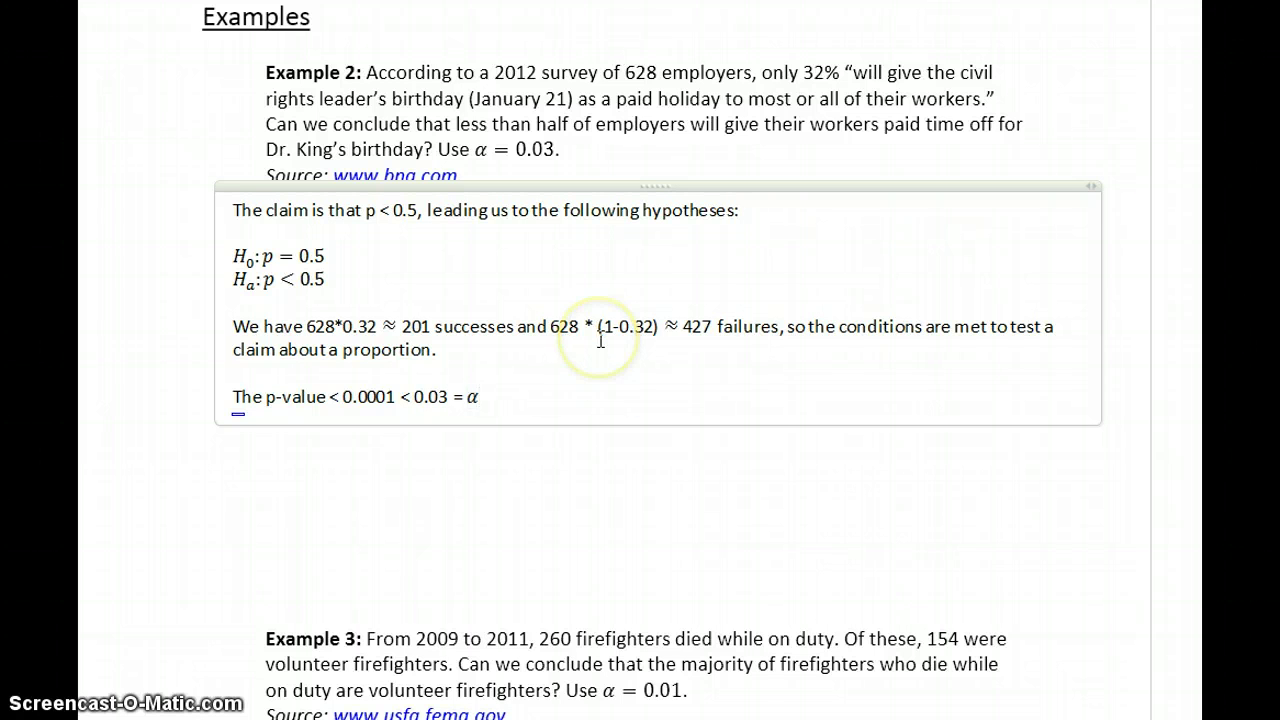
Step: Continue the sentence with ", so we reject H₀", entering H₀ as an equation
text(, so)
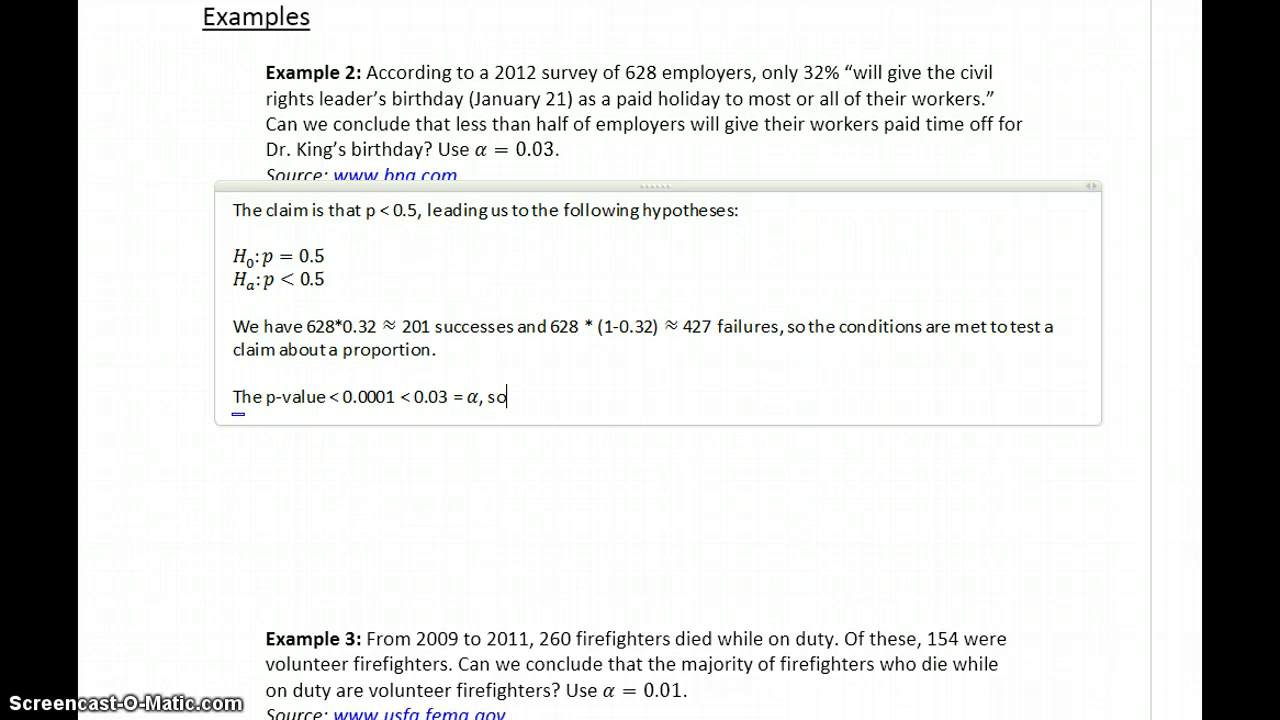
text( we reject)
key(alt+=)
text(H)
text(_0 )
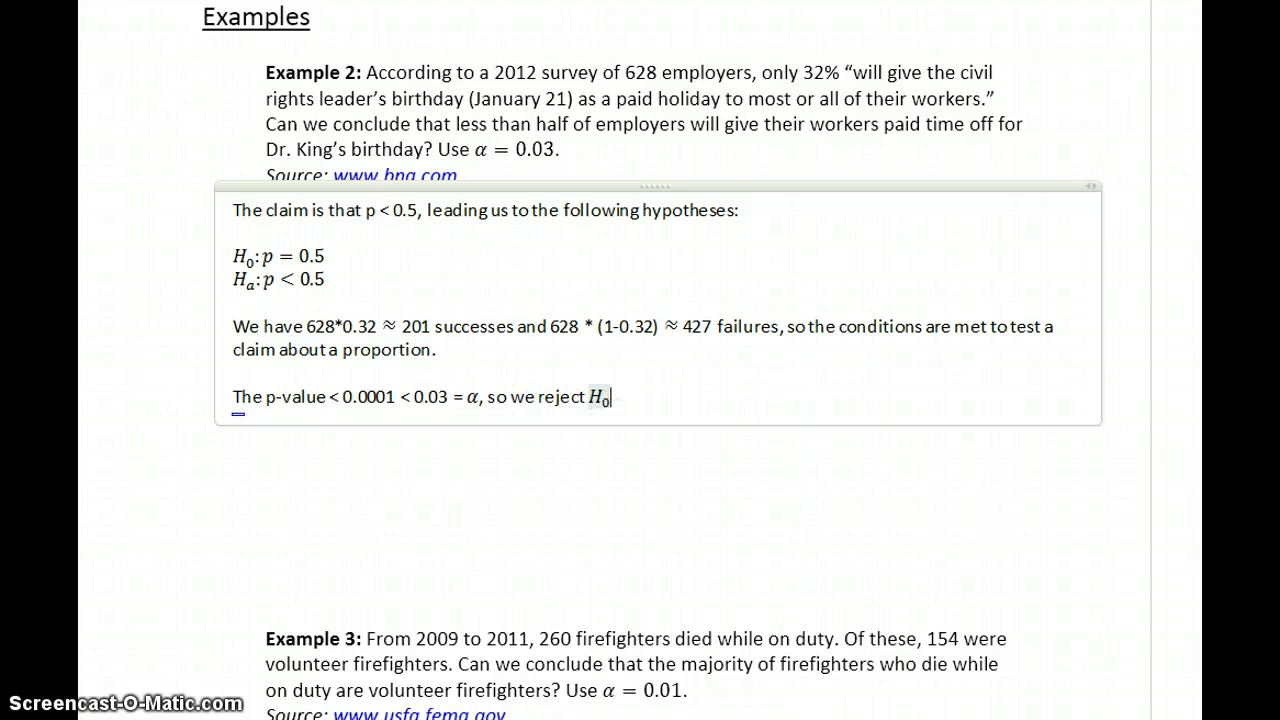
Step: Finish the sentence with "and conclude that p < 0.5." and leave a blank line after it
text( and concl)
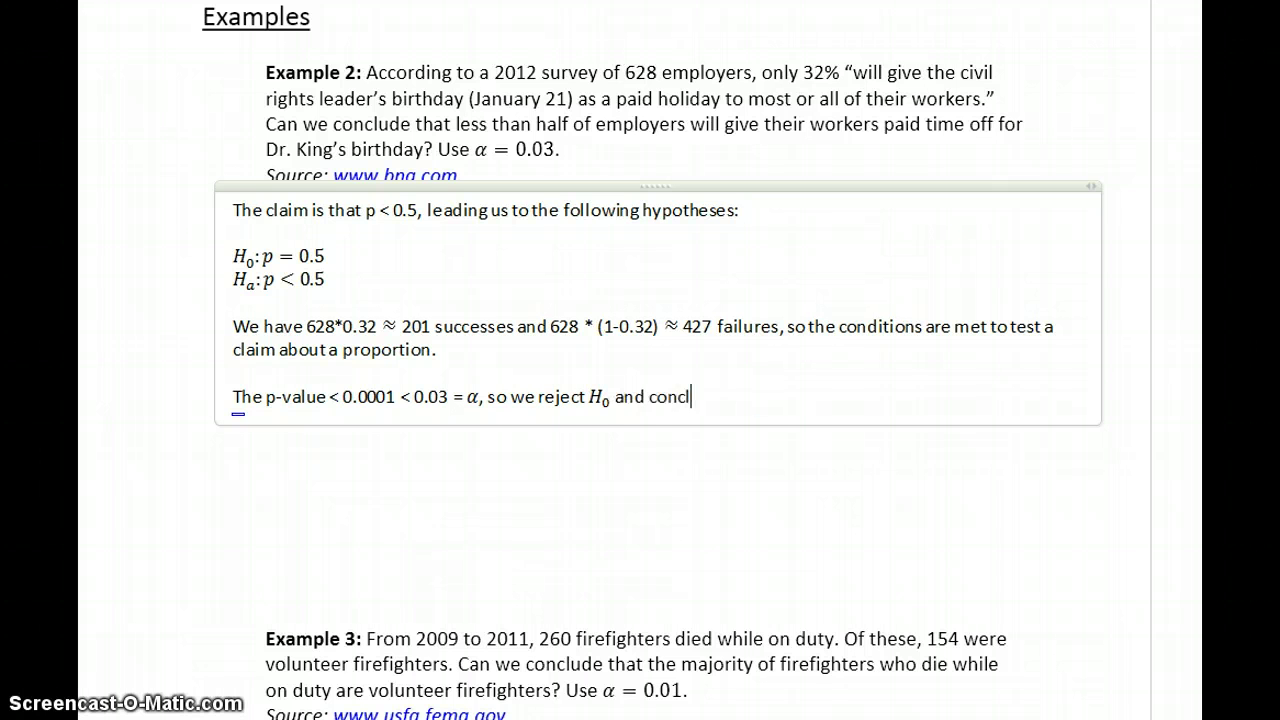
text(ude that P)
key(BackSpace)
text(p <)
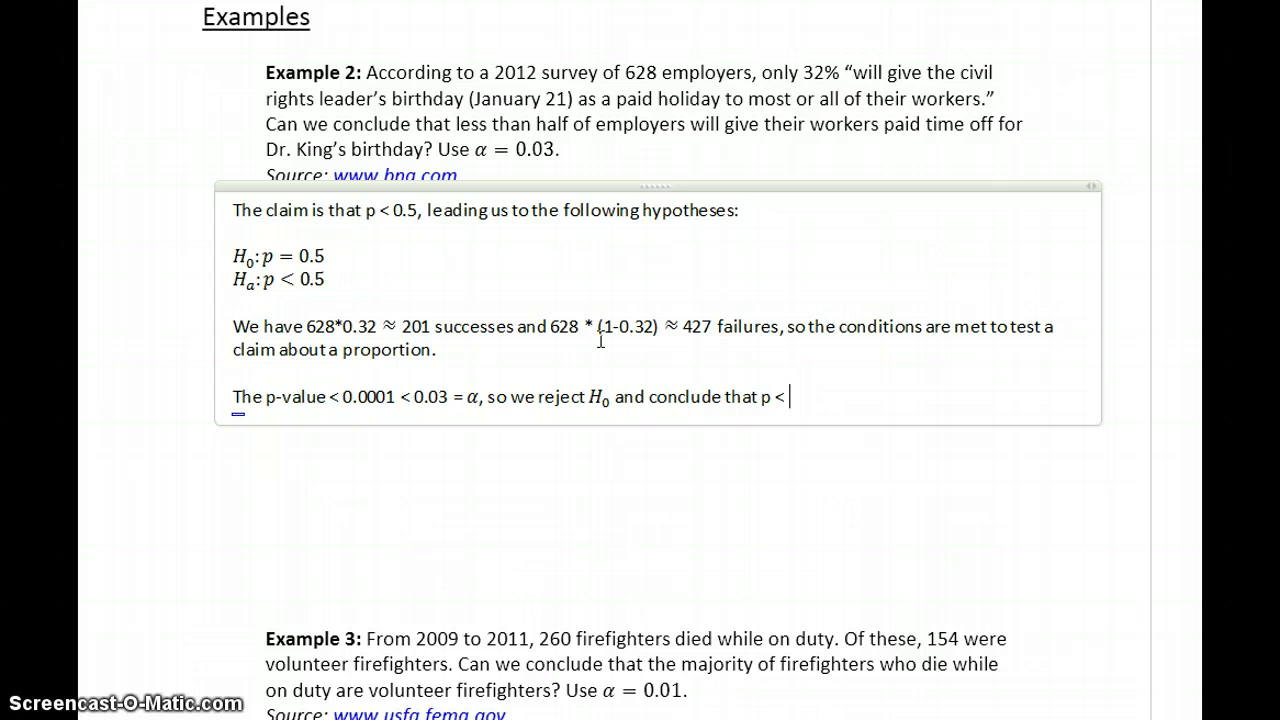
text( 0.5.)
key(Return)
key(Return)
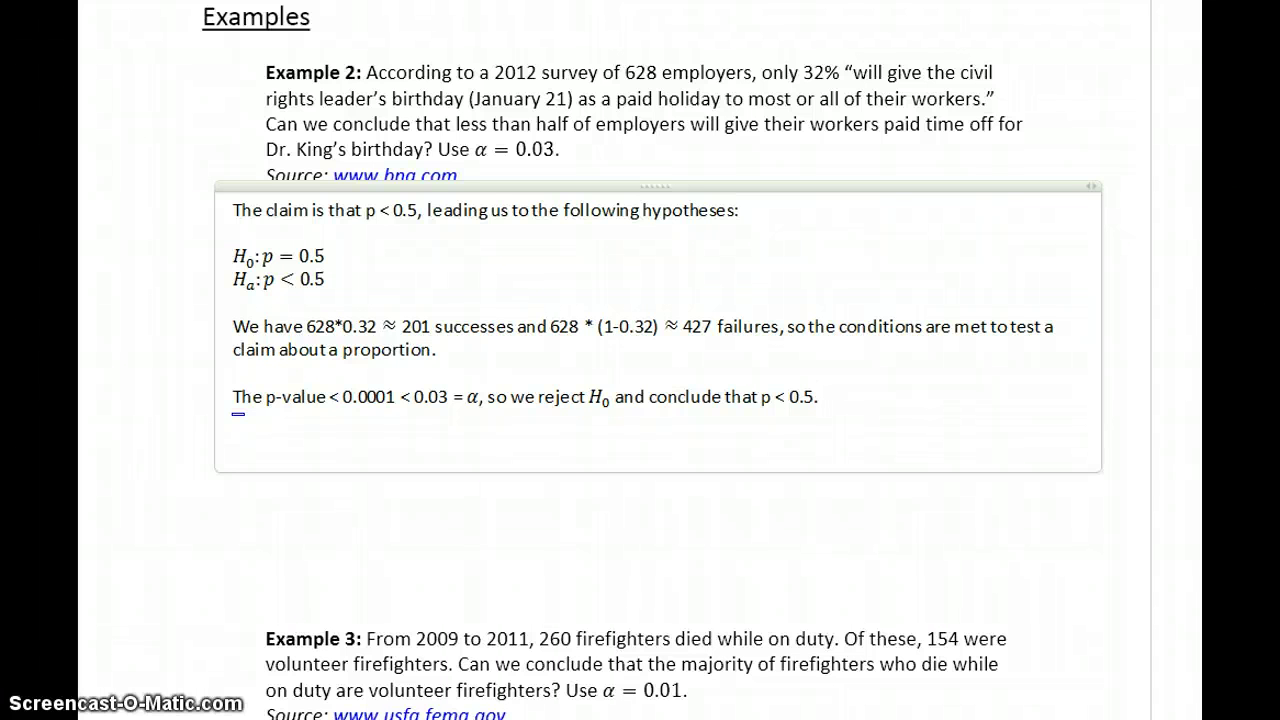
Step: Begin Example 2's concluding paragraph with "There is sufficient evidence to conclude that the less than half of employers"
text(There is sufficien)
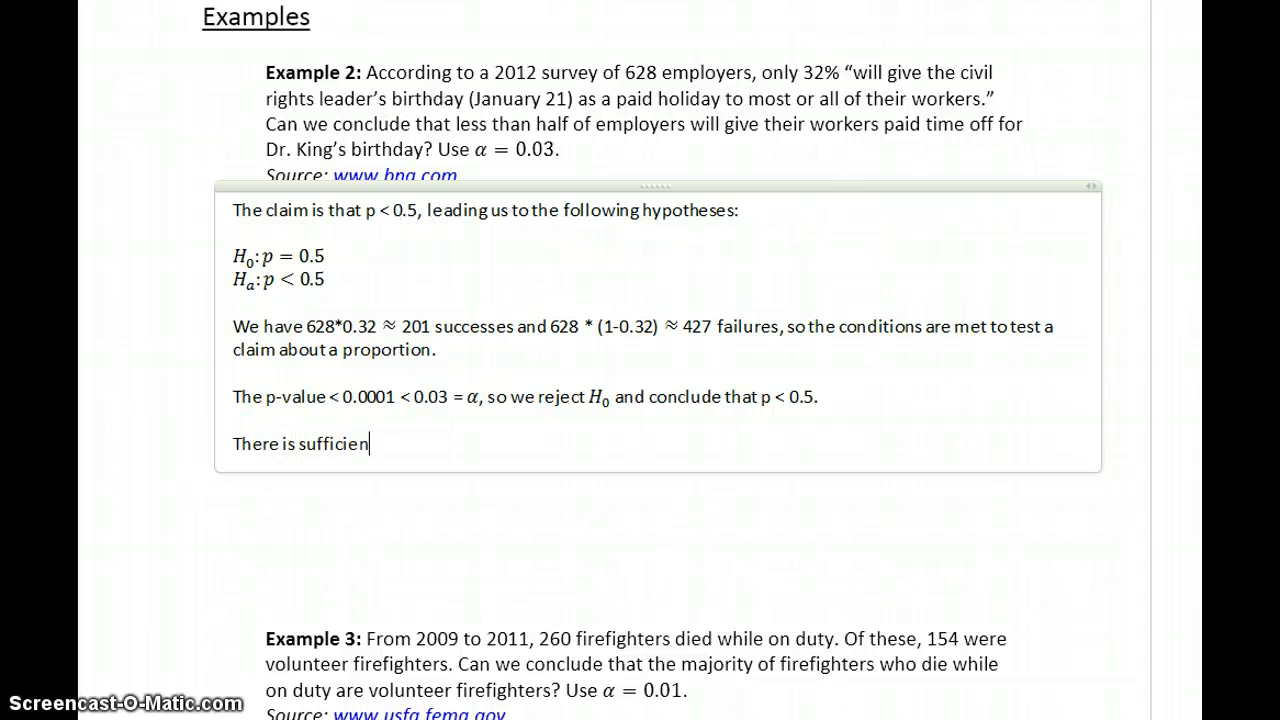
text(t evidence to conclude that)
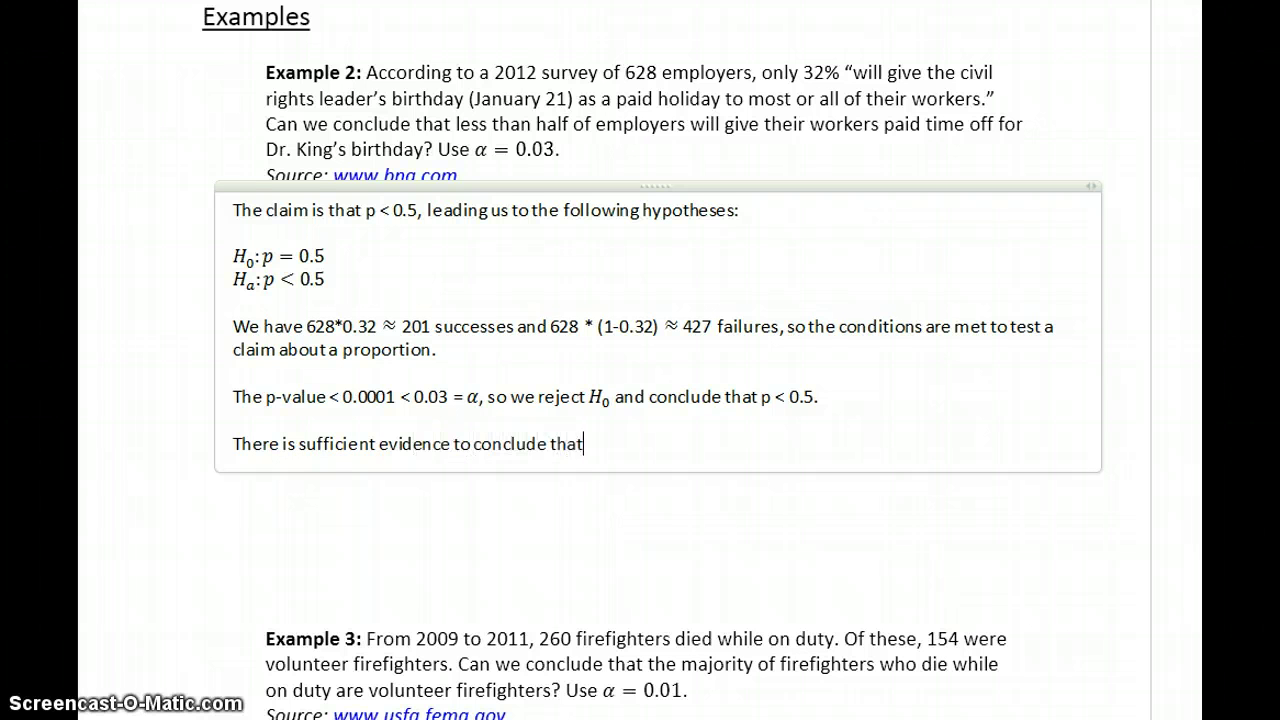
text( the less than ha)
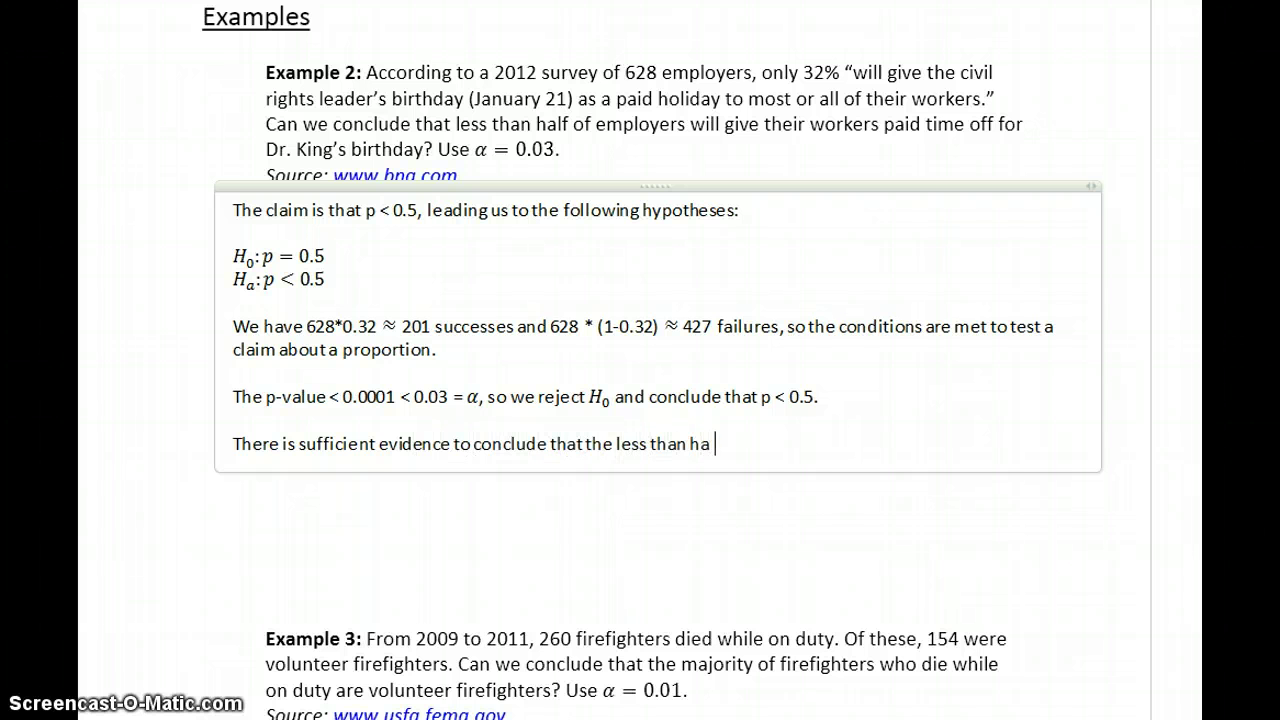
text(lf of employers)
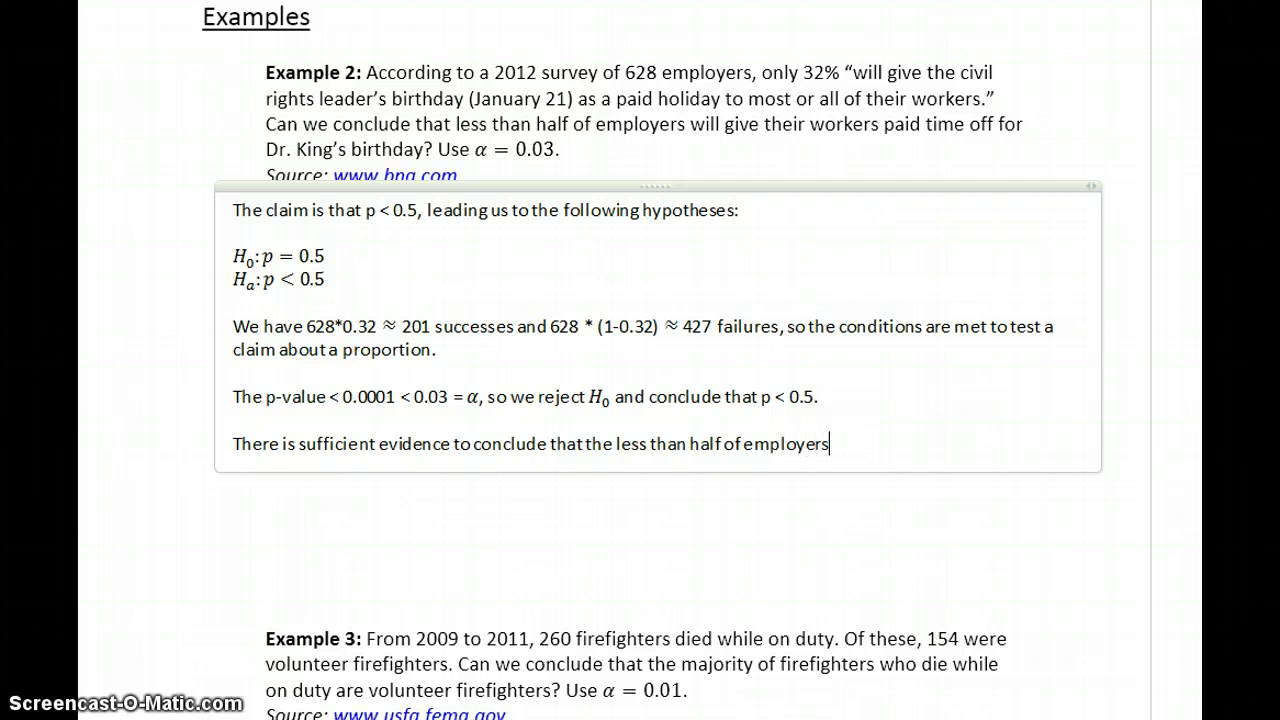
Step: Finish the sentence with "will give people time off for Dr. King's birthday." and add "The claim is supported."
text( will give people timee)
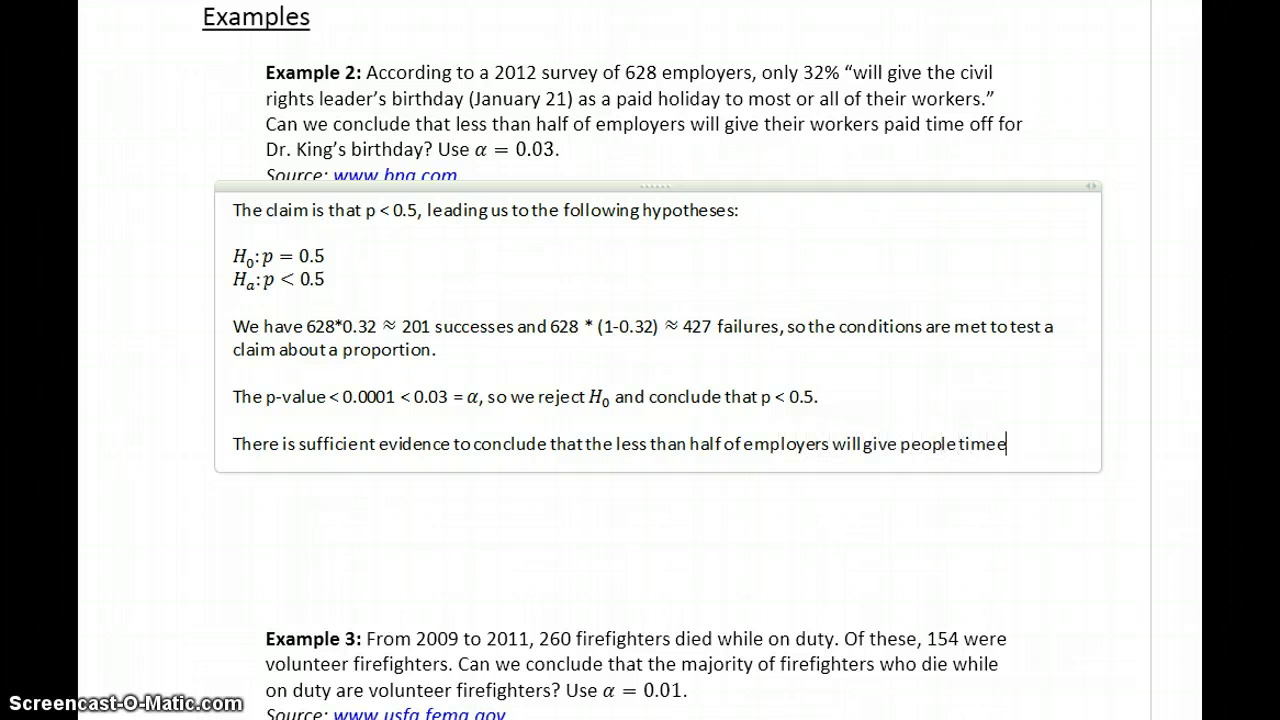
key(ctrl+shift+Left)
text(time off for Dr. K)
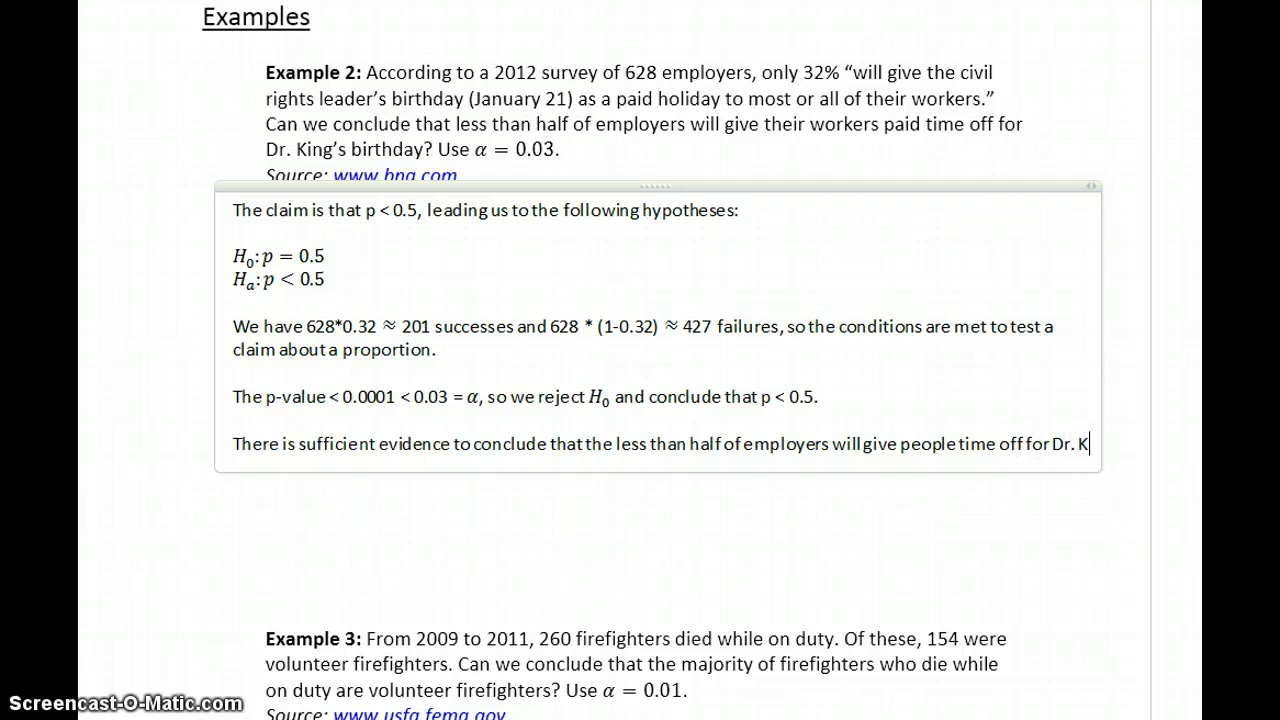
text(ing's bir)
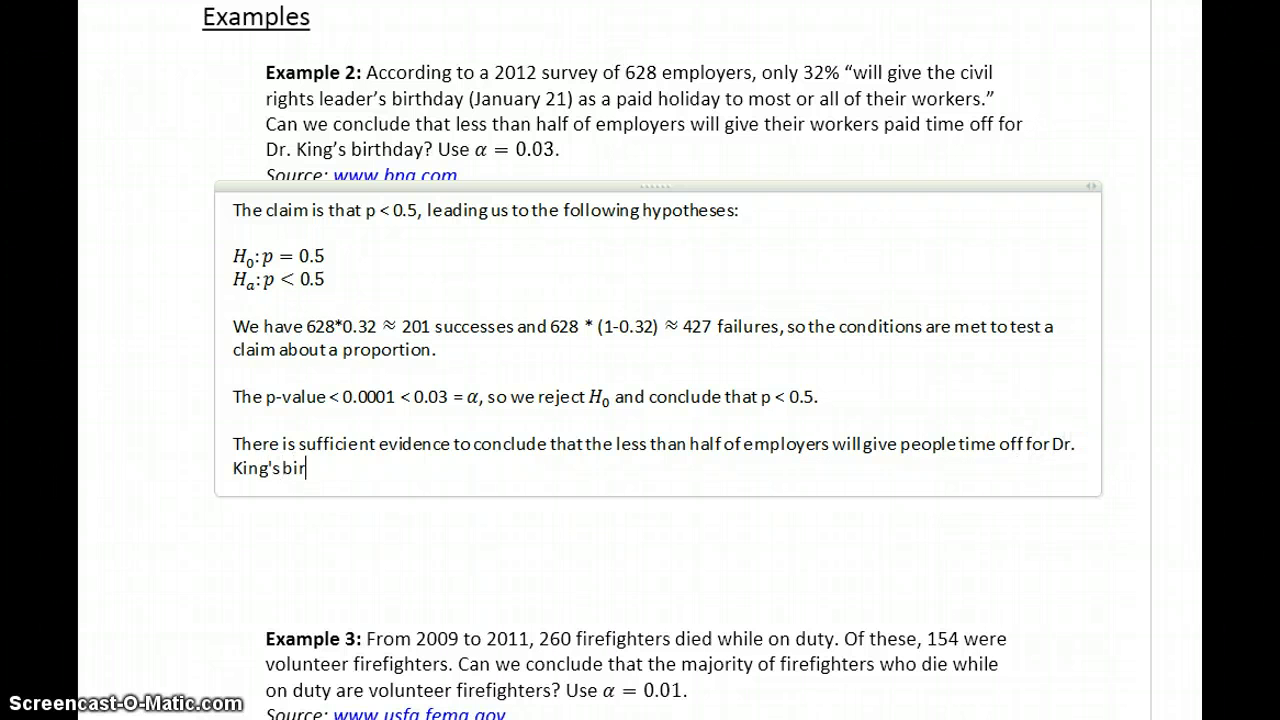
text(thday. The claim is supp)
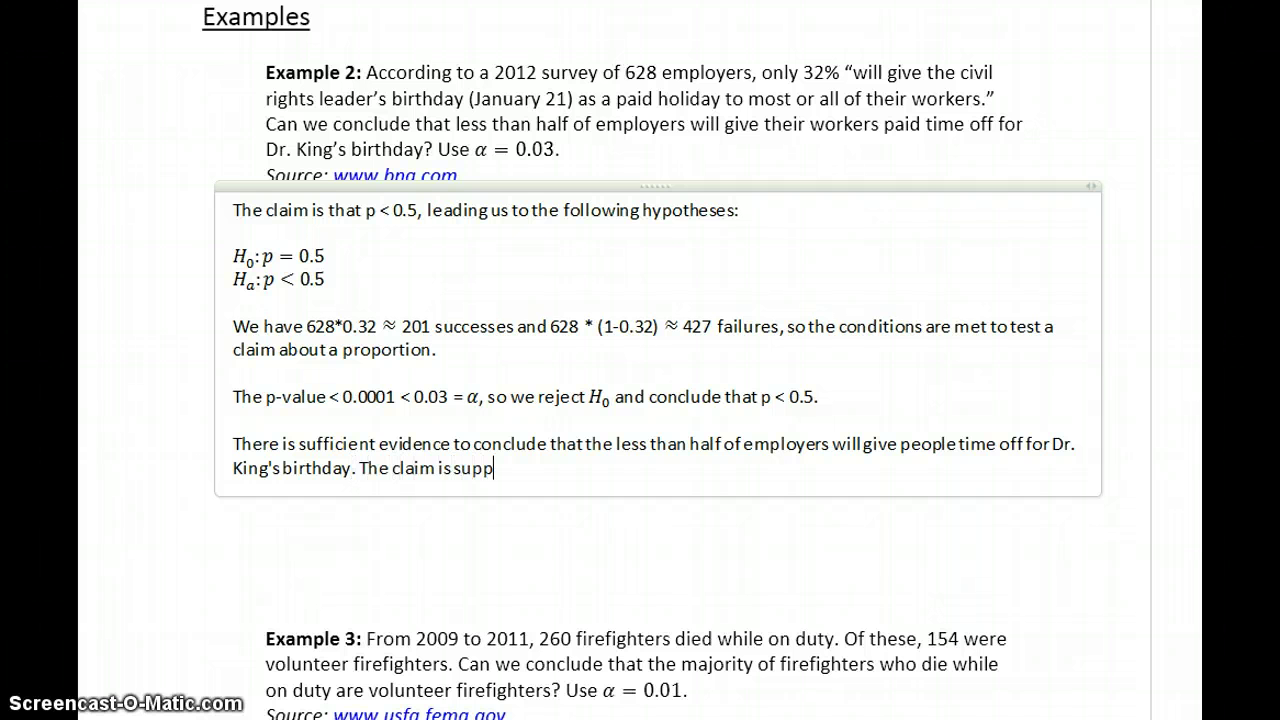
text(orted.)
Step: Start a new note below Example 3 with "The claim" and widen its container to nearly the full page width
scroll(640, 360, down, 8)
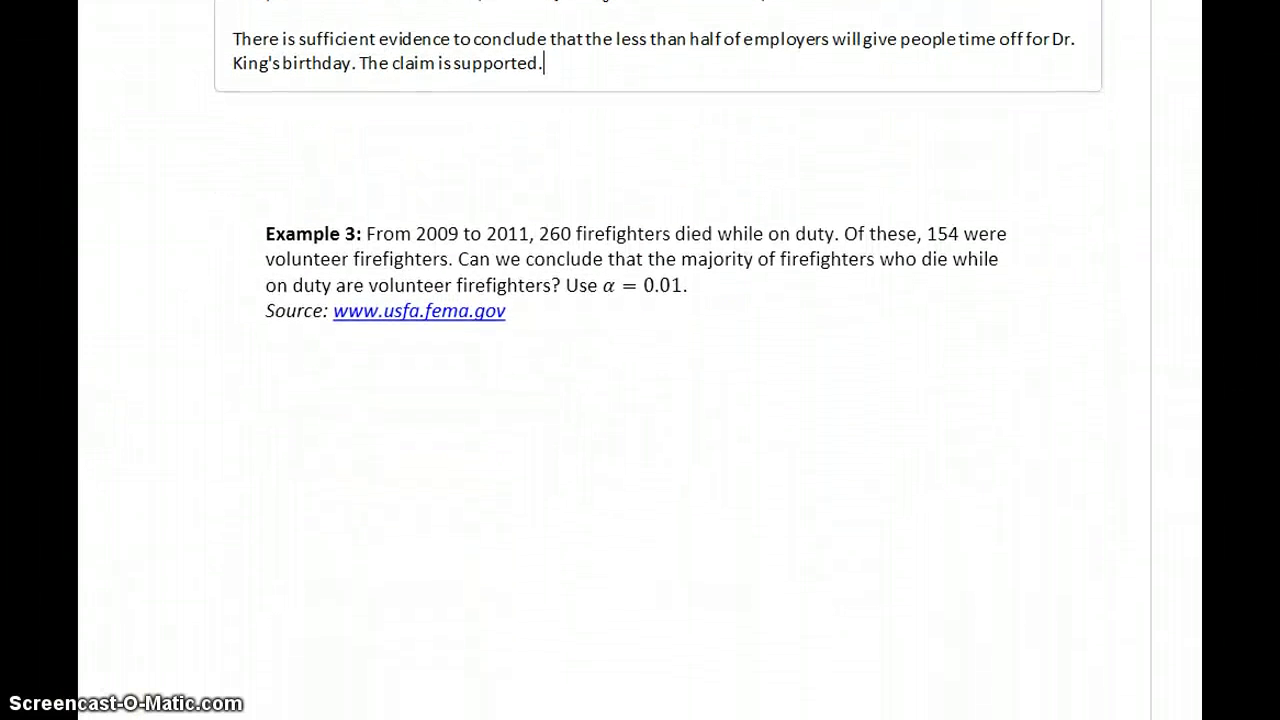
scroll(640, 360, down, 1)
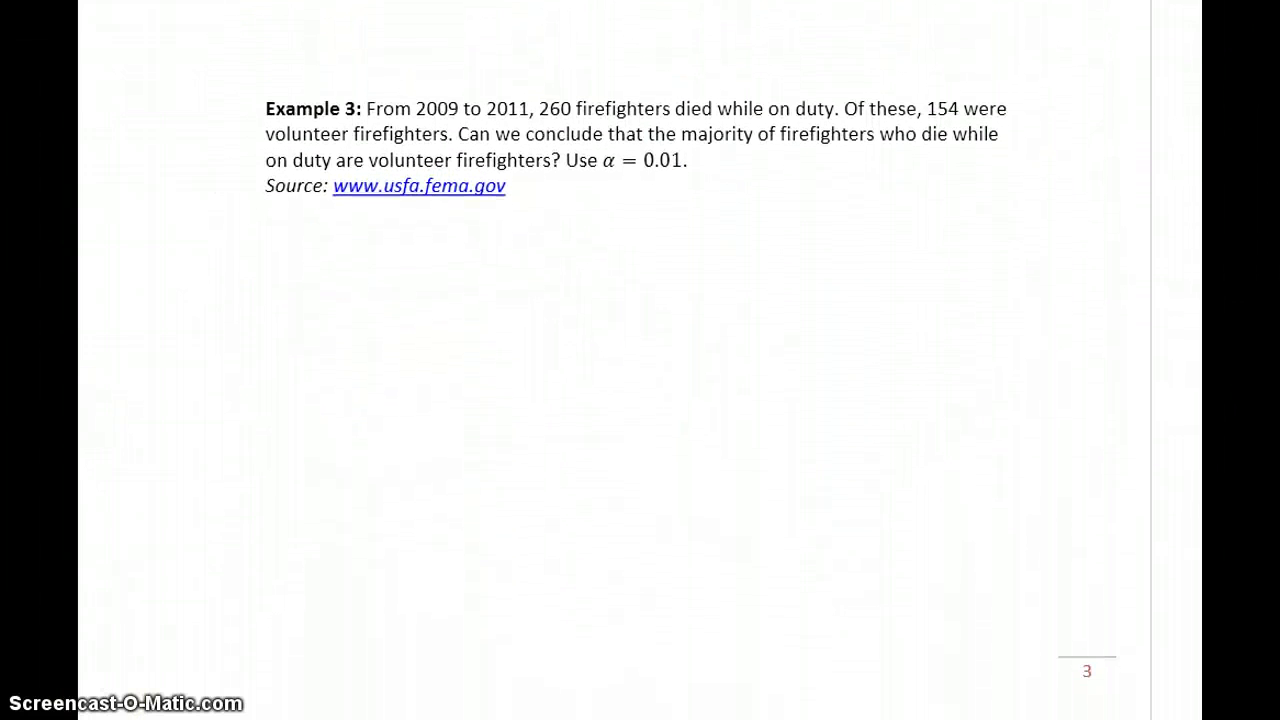
click(220, 221)
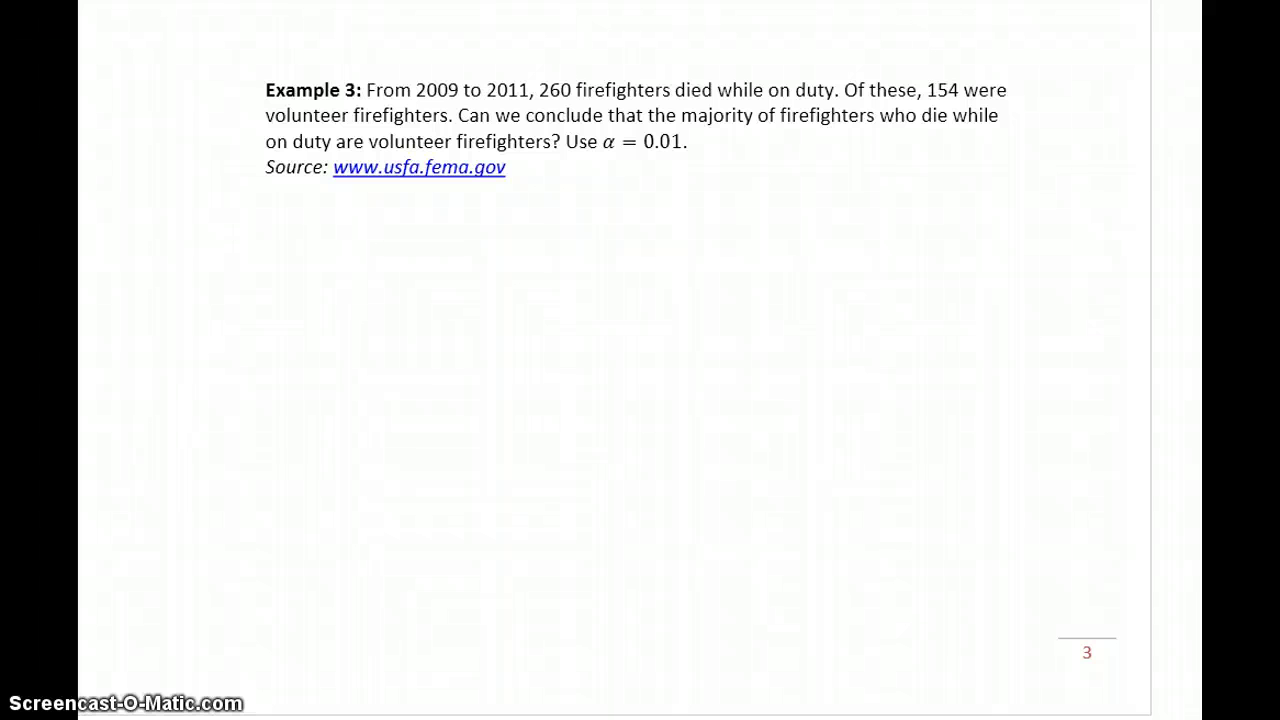
text(The claim)
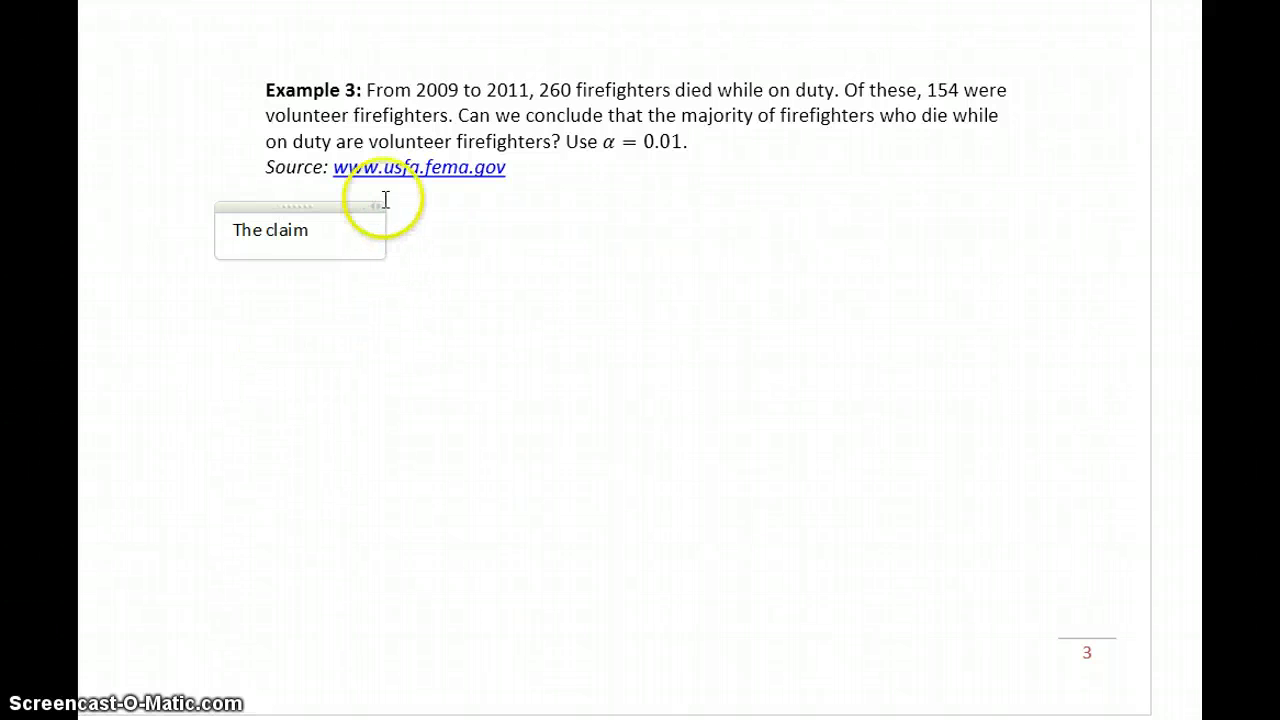
drag(374, 203, 1081, 204)
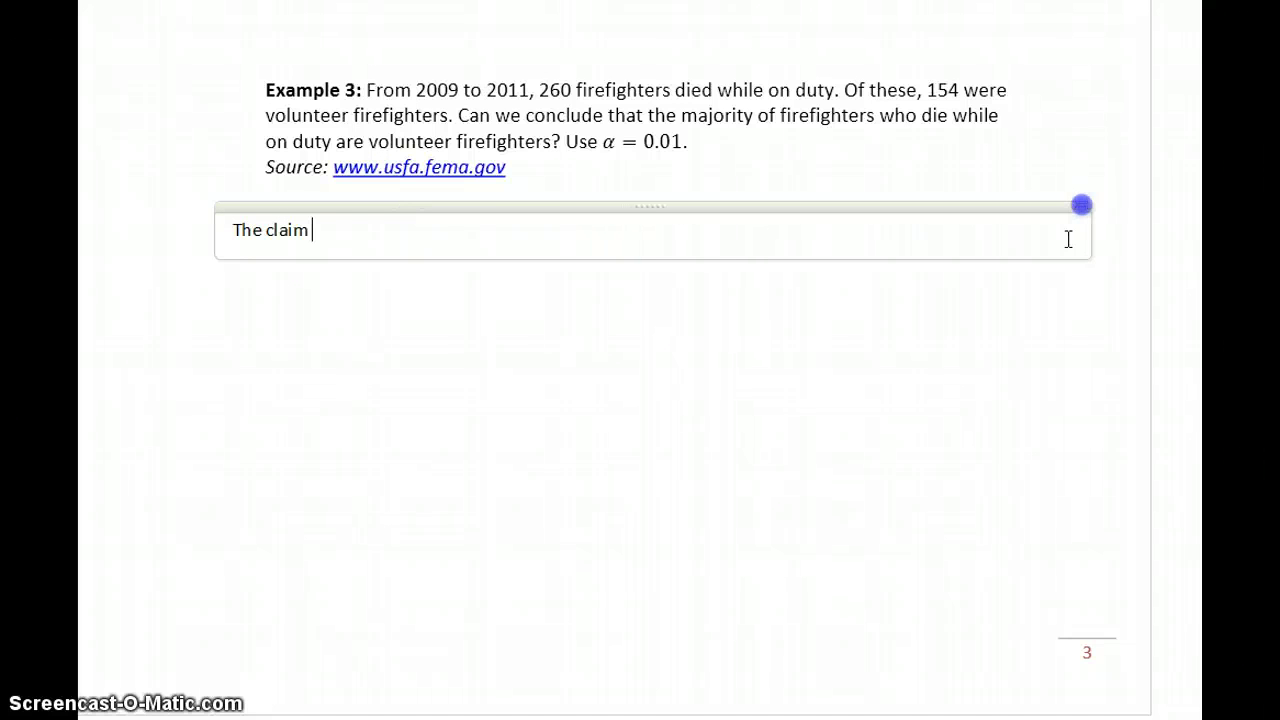
Step: Continue the line with "is that p > 0.5, leading us to the following hypotheses:" and leave a blank line after it
text(is that p)
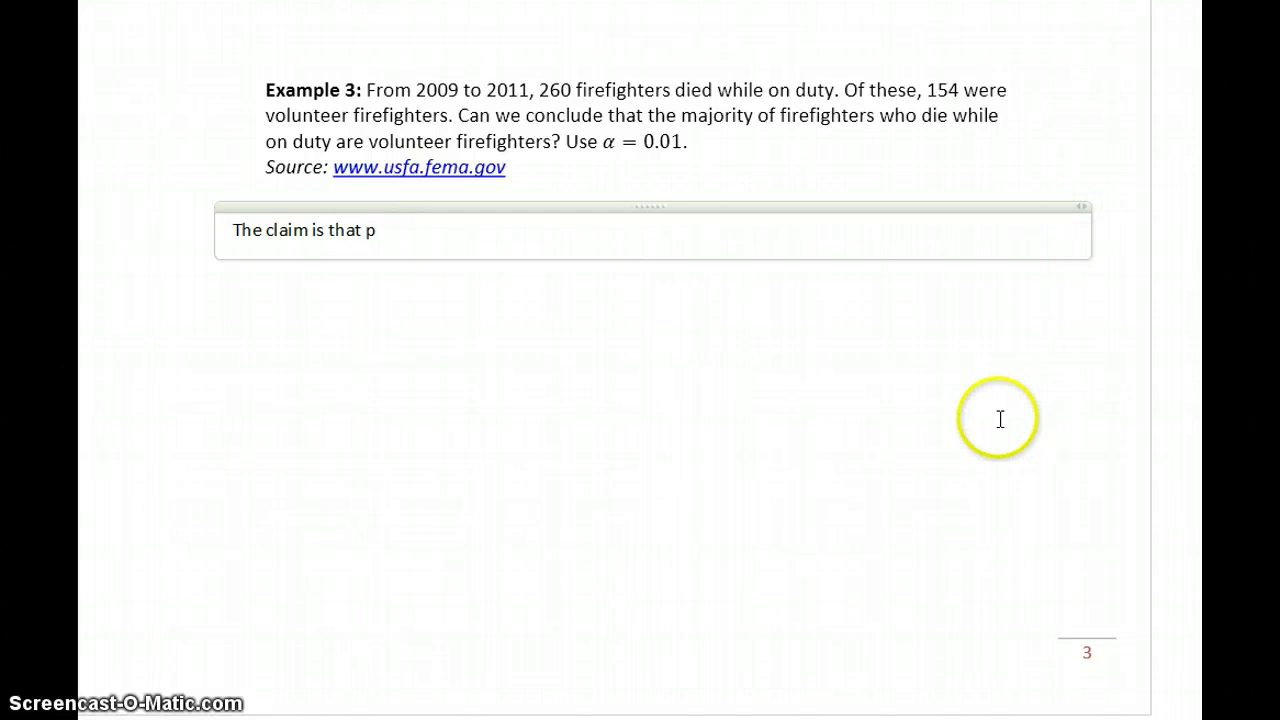
text( > 0.5)
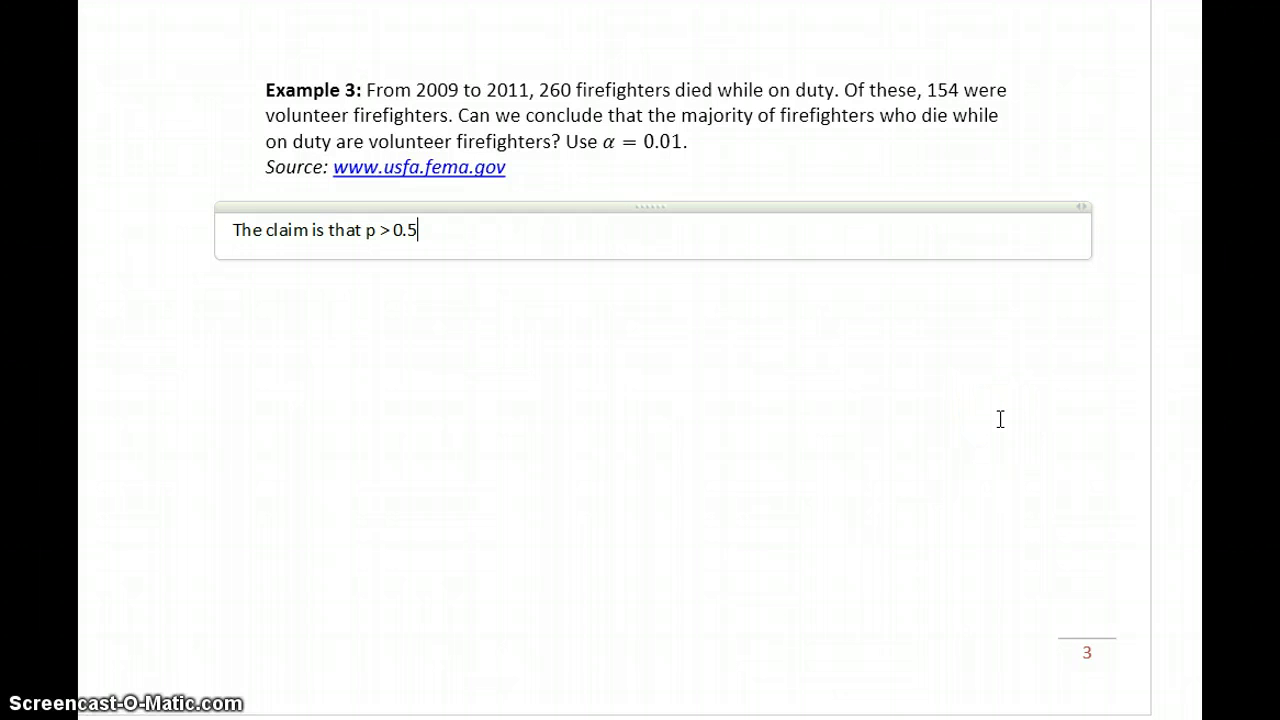
text(, leading us to the following hypotheses:)
key(Return)
key(Return)
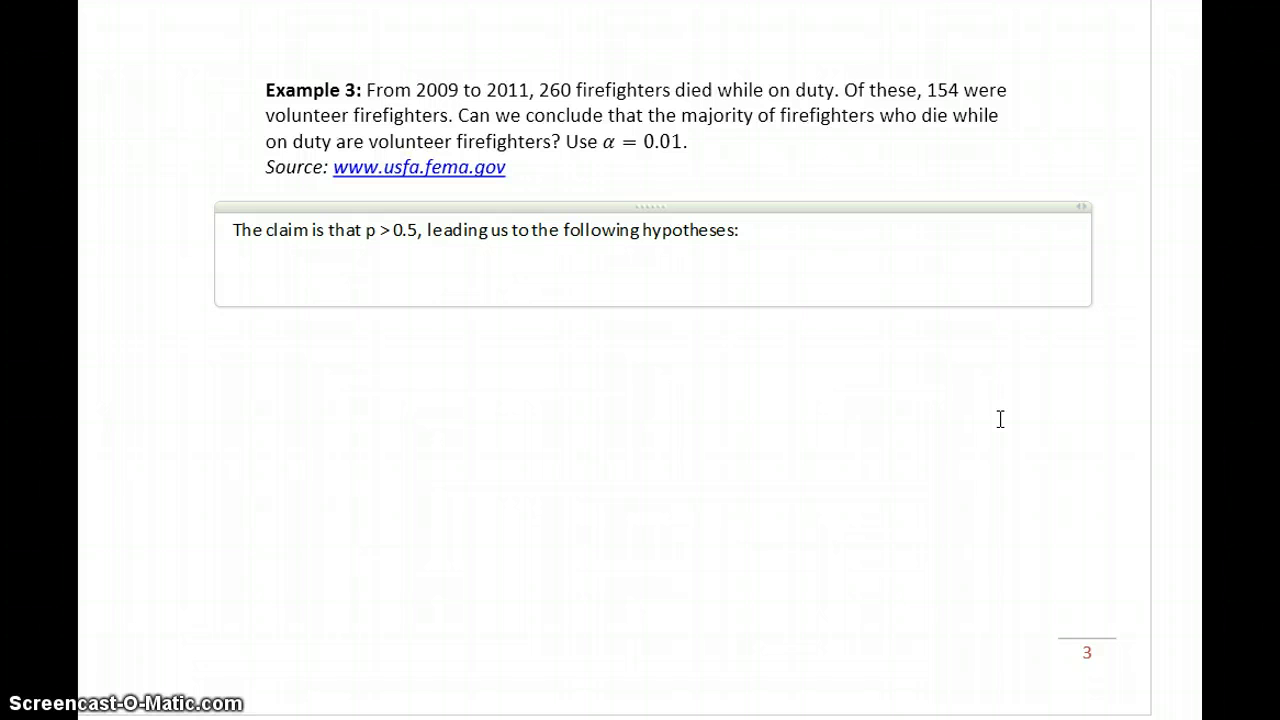
Step: Enter the null hypothesis H₀: p = 0.5 as an equation on its own line
key(alt+equal)
text(H_)
text(0:)
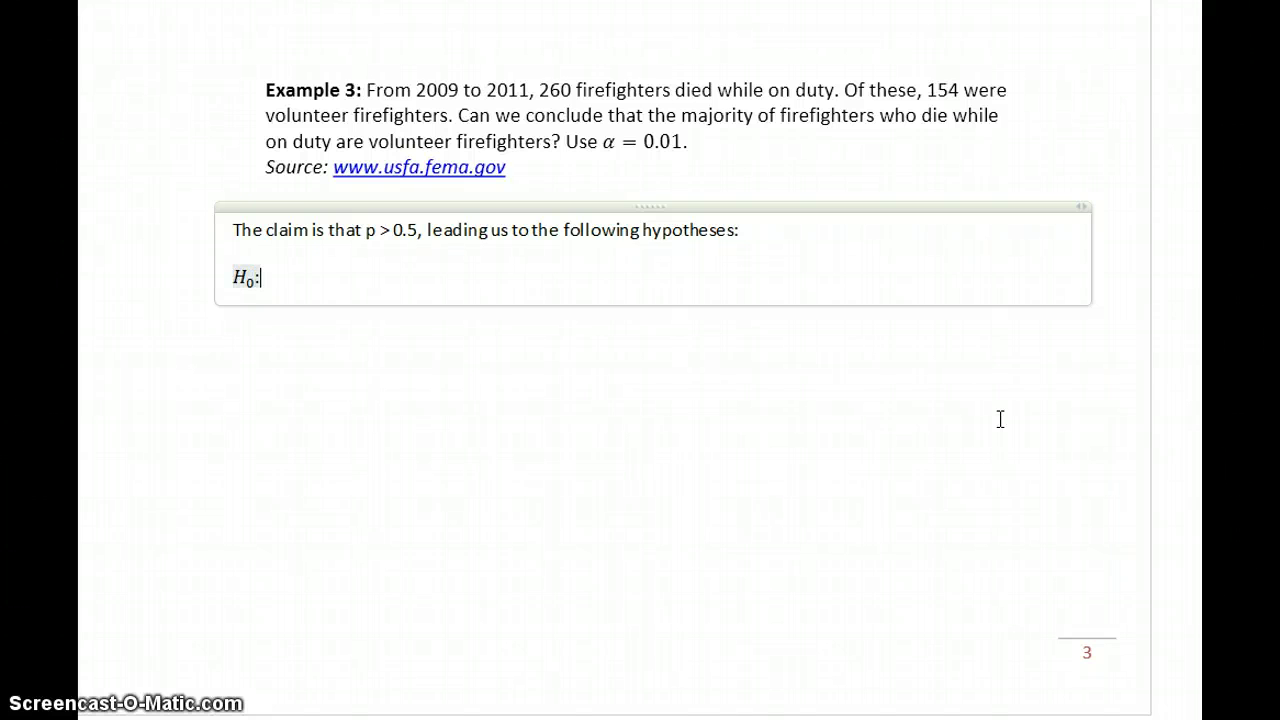
text(p = 0.5)
key(Return)
Step: Enter the alternative hypothesis Hₐ: p > 0.5 as an equation below the null hypothesis, followed by a blank line
key(alt+equal)
text(H)
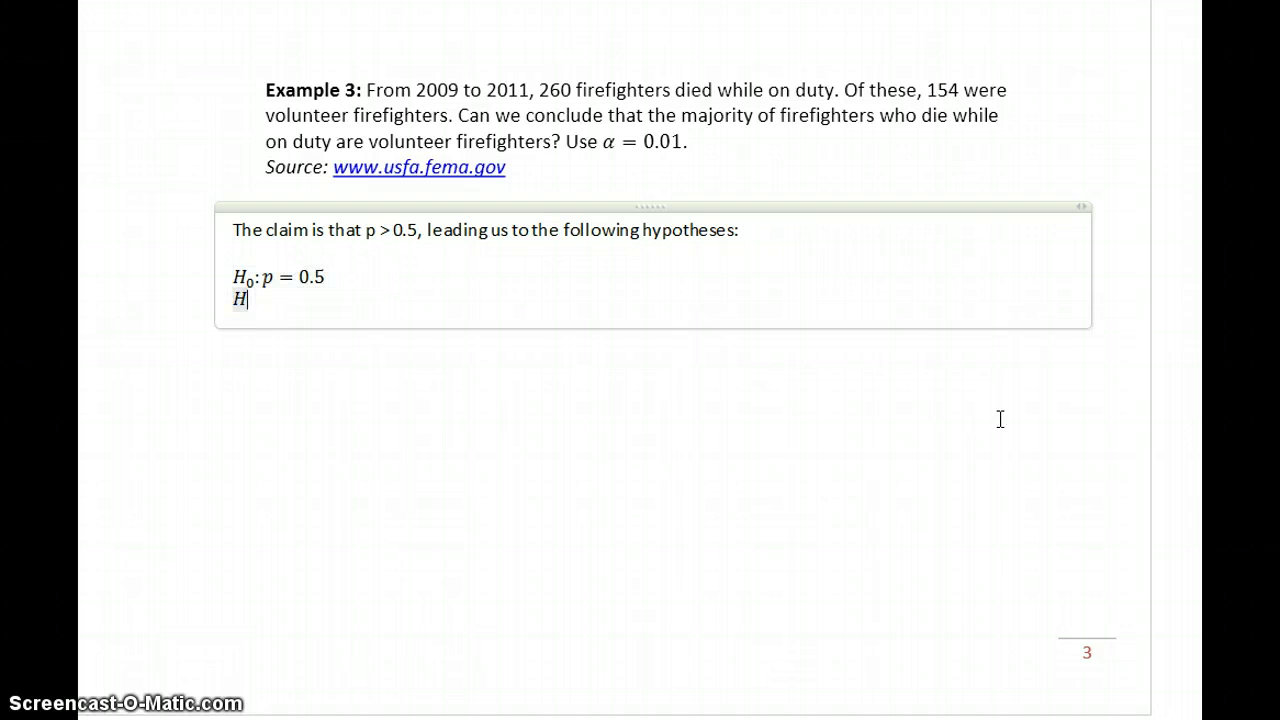
text(_a:p)
key(BackSpace)
text(p > 0.5)
key(Right)
key(Return)
key(Return)
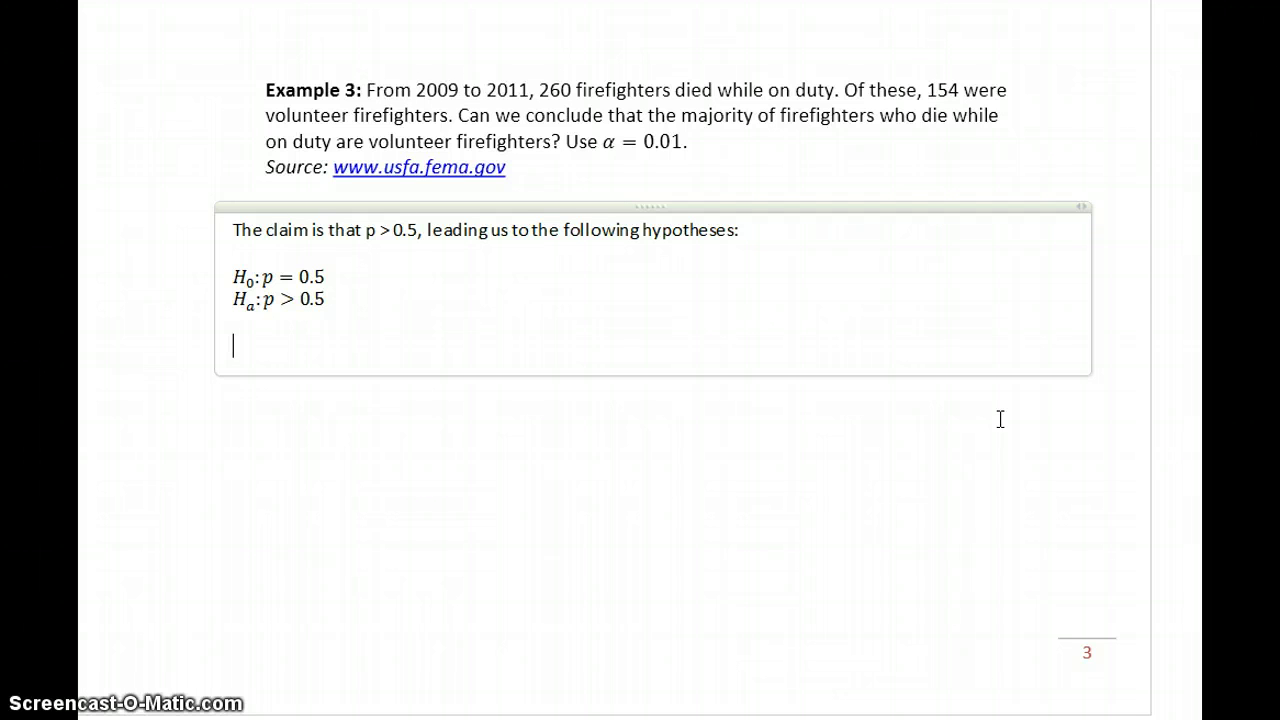
Step: Below the hypotheses, write "We have 154 successes and 260-154 = 106 failures so the conditions are met to test a claim about a proportion."
text(We have 154)
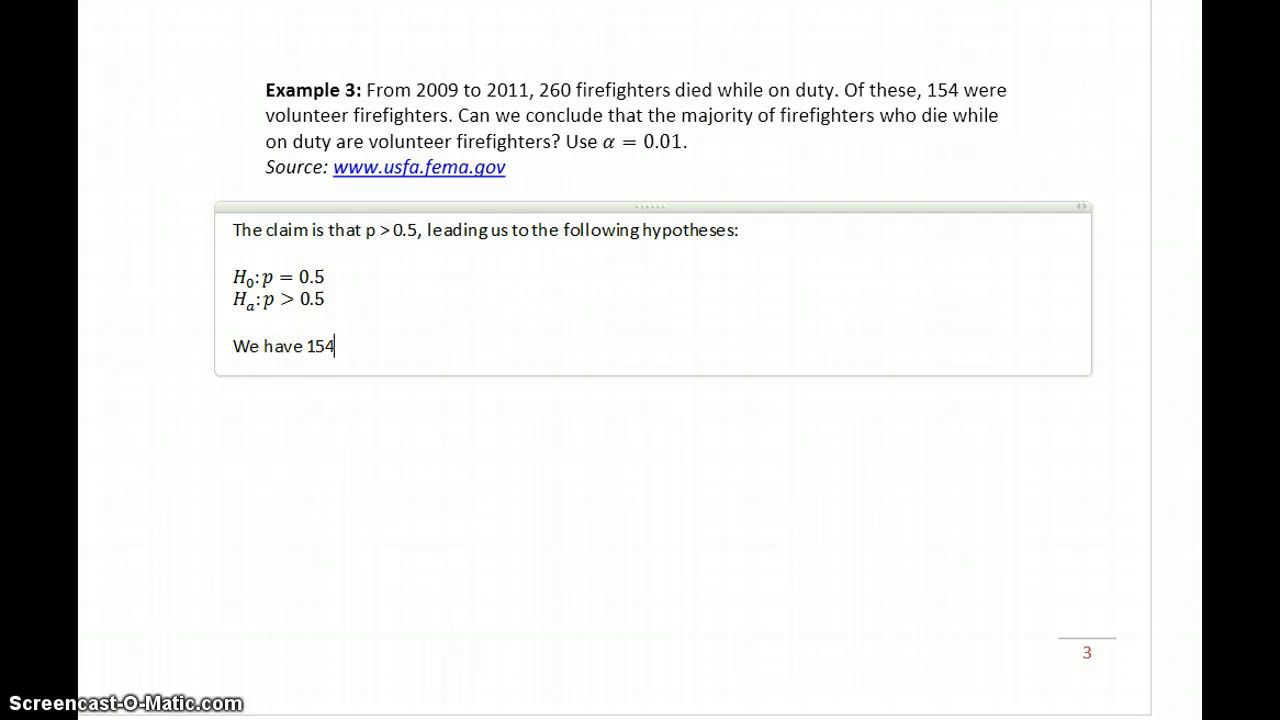
text( successes)
text(and 260-154)
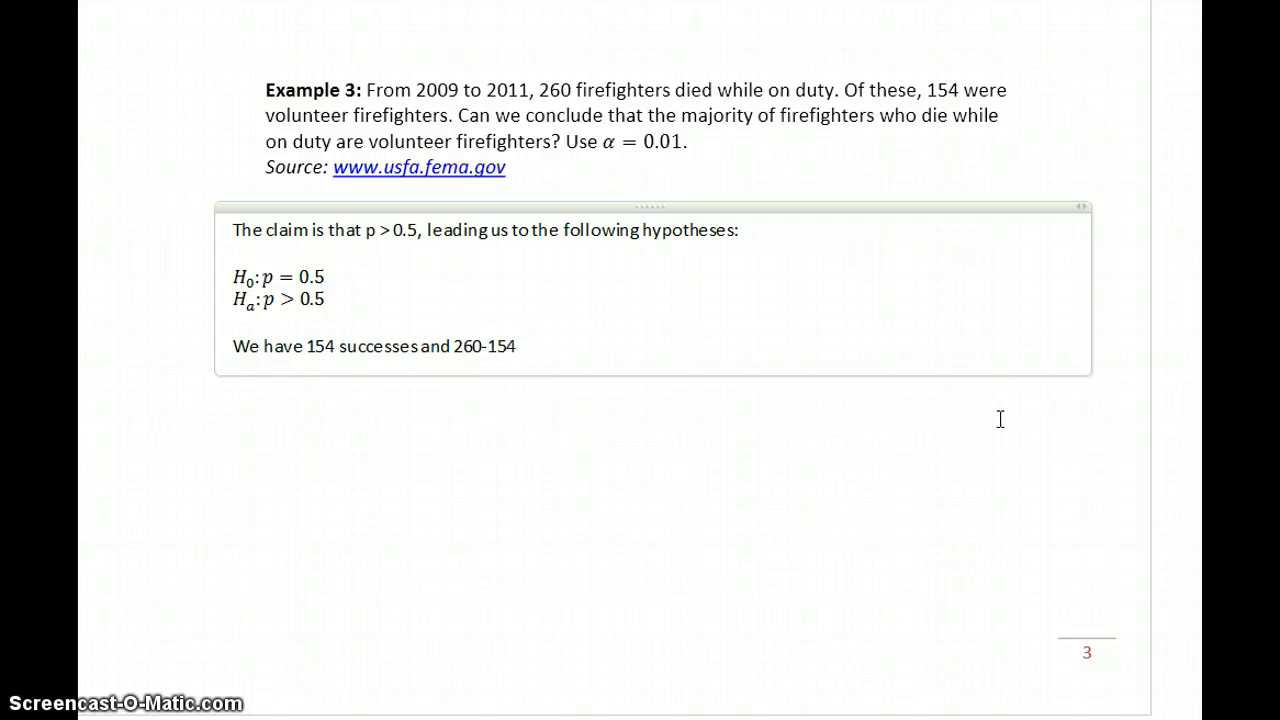
text( = 106 failures so the conditions are met to test a claim about a proportion.)
key(Return)
key(Return)
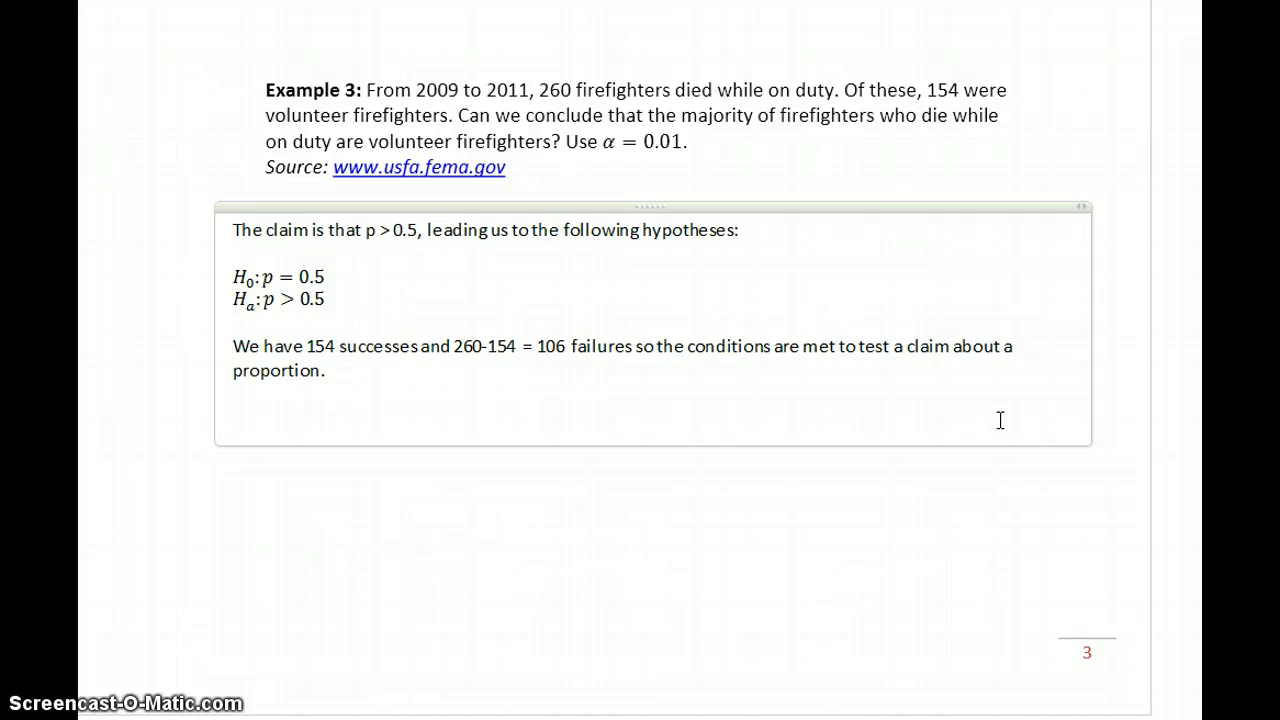
Step: Switch to StatCrunch and edit the existing one-sample proportion test to use 154 successes and 260 observations
key(alt+Tab)
click(322, 166)
click(322, 184)
click(385, 200)
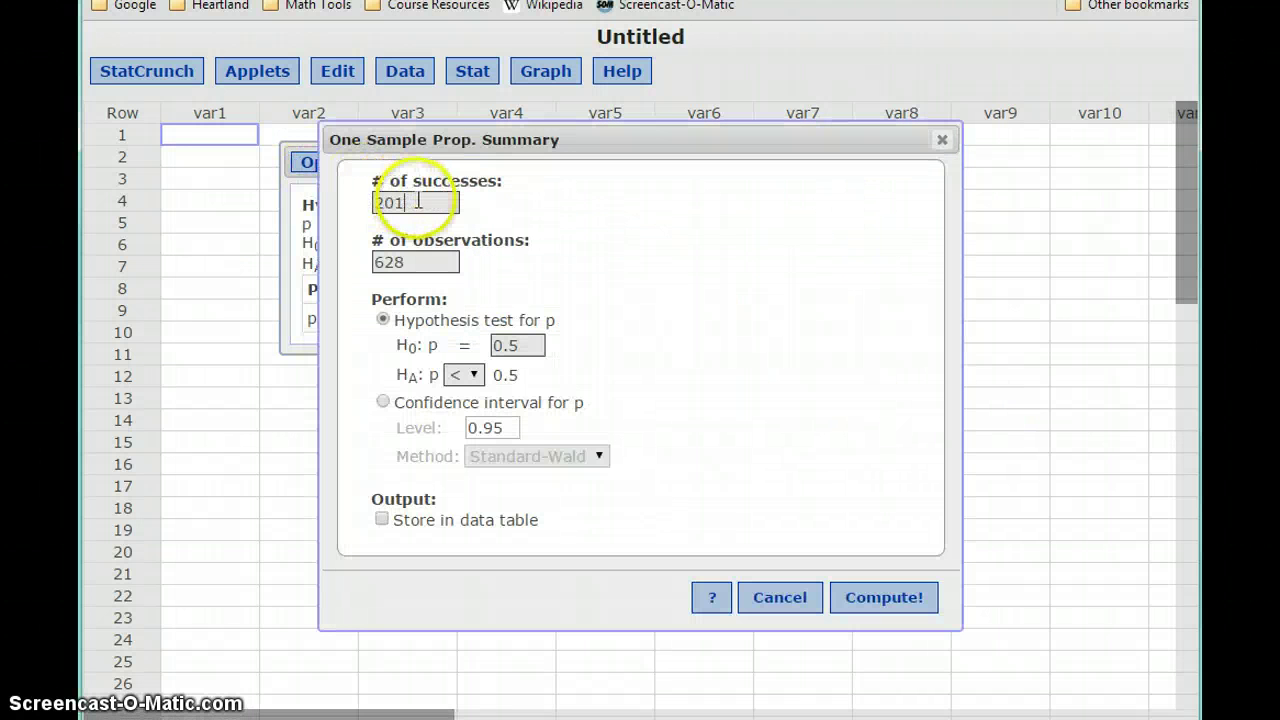
drag(418, 203, 325, 203)
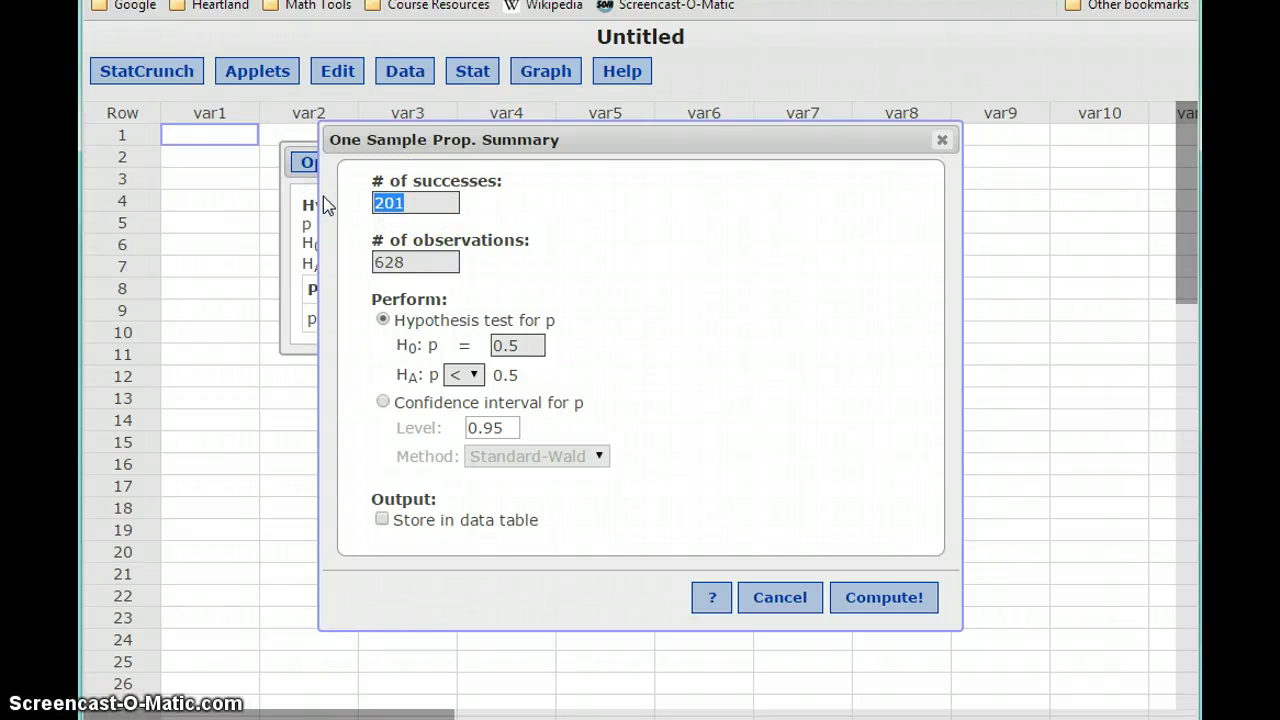
text(154)
click(428, 263)
drag(428, 263, 344, 258)
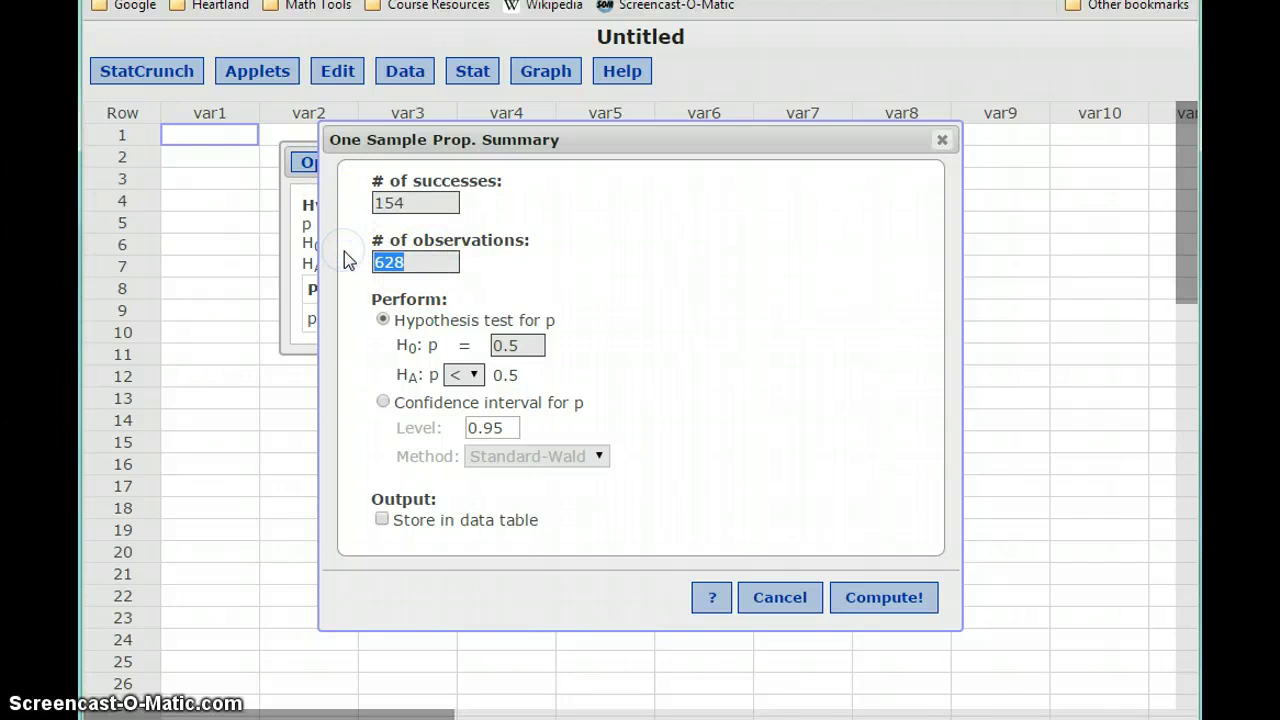
text(260)
Step: Set the alternative hypothesis to p > 0.5, compute the test, and reposition the results window for reading
click(474, 380)
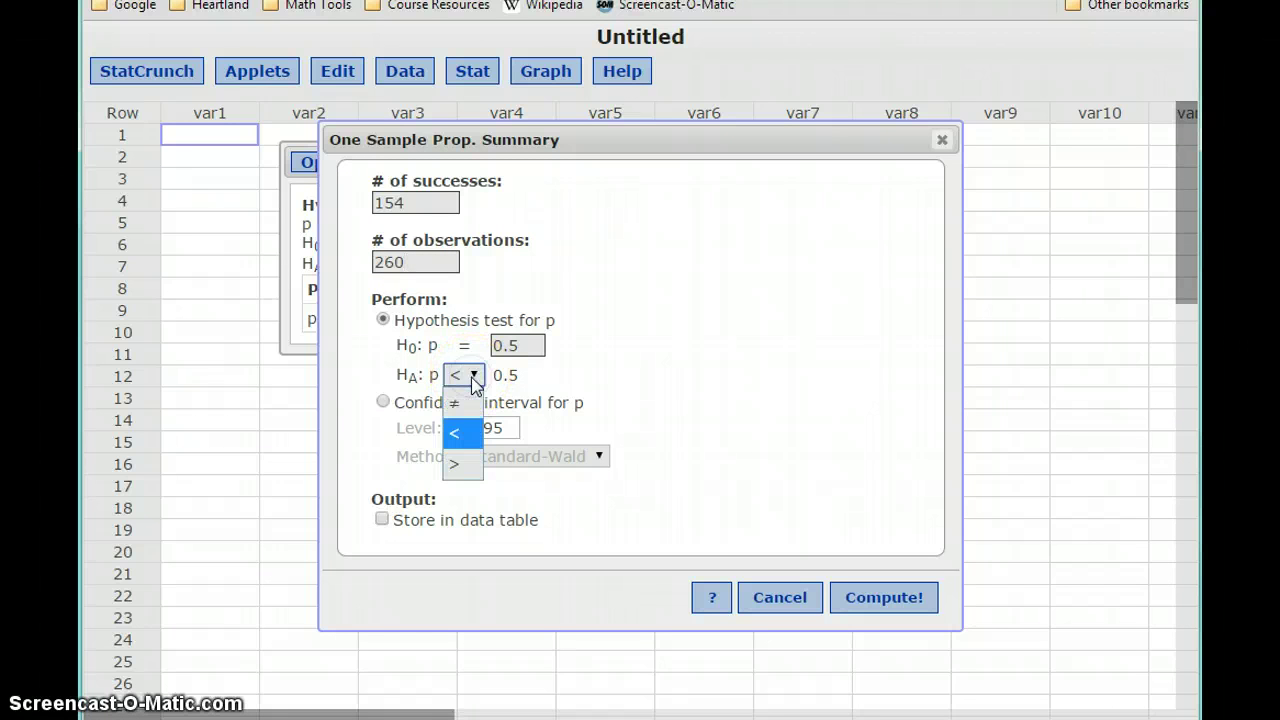
click(452, 466)
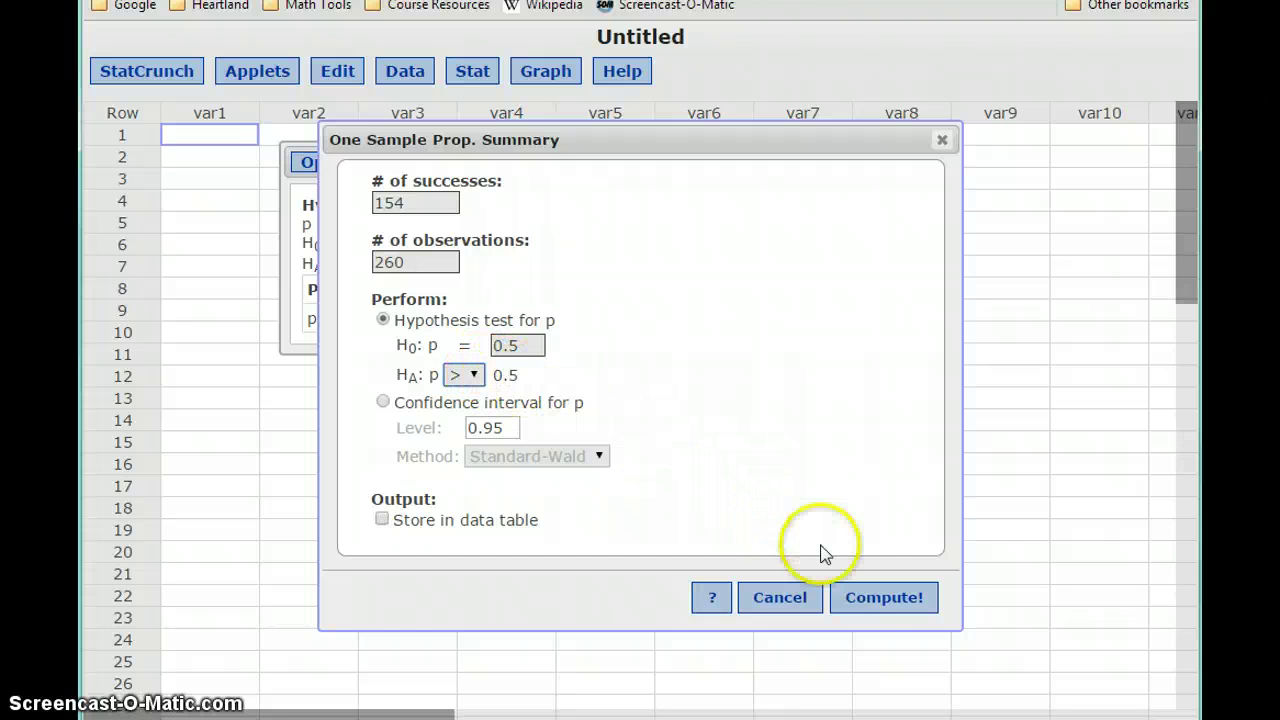
click(873, 600)
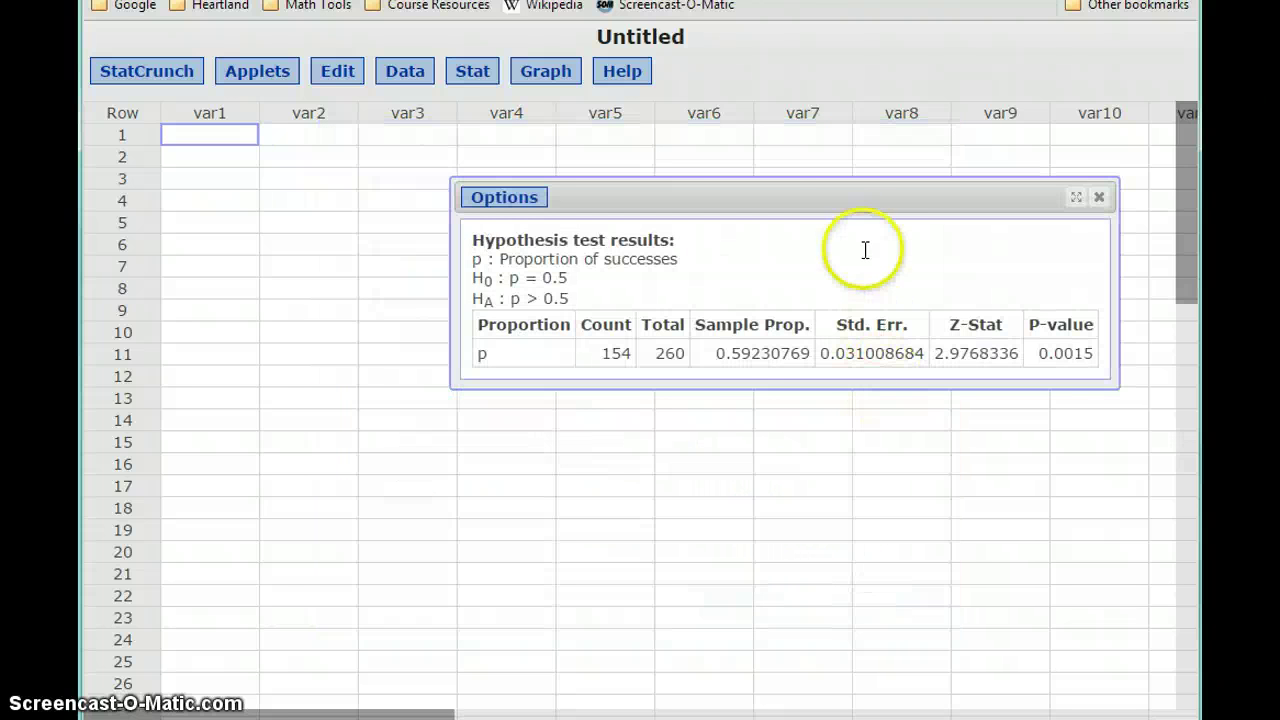
drag(832, 203, 738, 198)
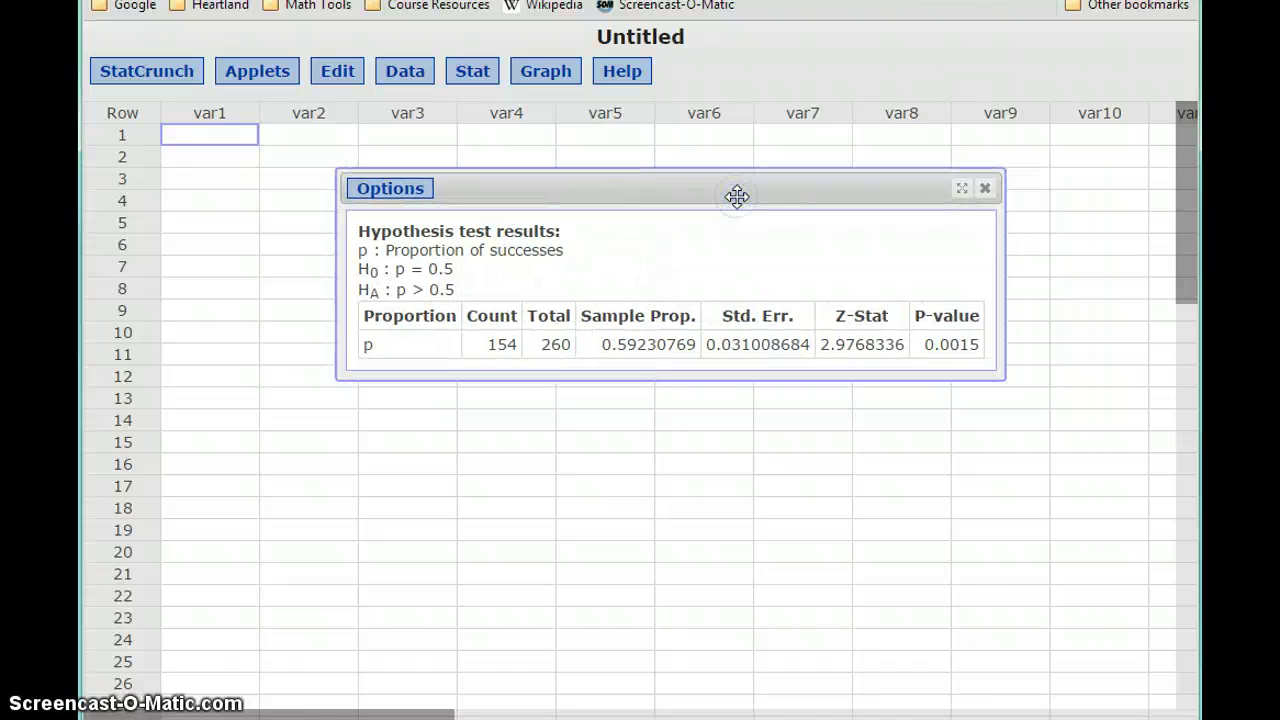
click(741, 216)
Step: Return to OneNote and begin the next paragraph of the Example 3 solution with "The p-value is 0.0015"
key(alt+Tab)
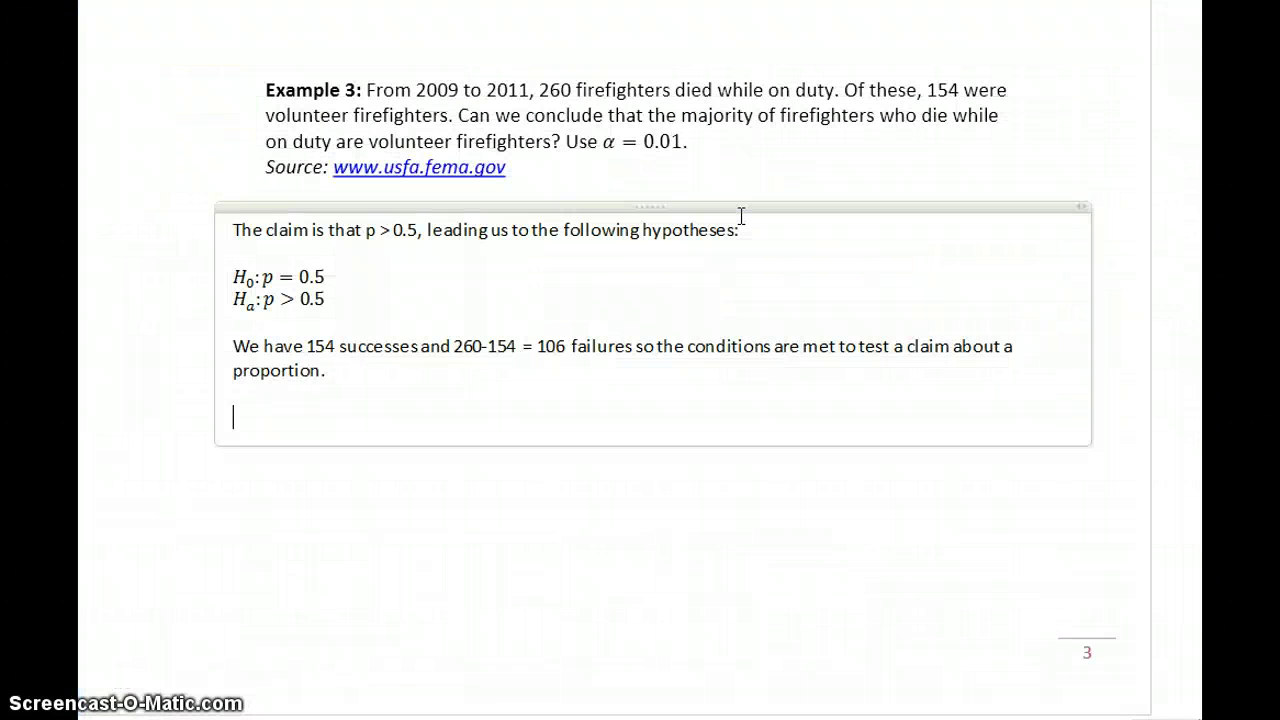
text(The p0)
key(BackSpace)
text(-value is 0.0015)
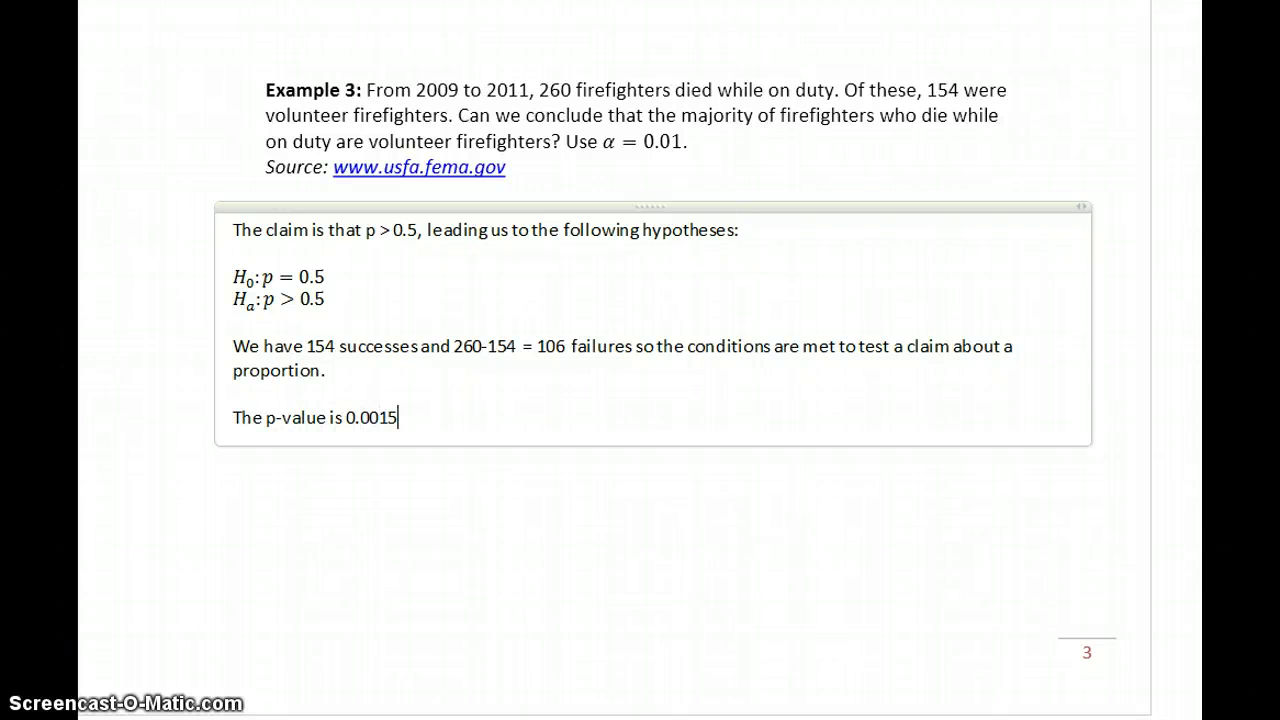
Step: Extend the p-value comparison with "< 0.01 = α", inserting alpha as an equation symbol
text( < 0.01)
text( =)
text( 0.01)
key(BackSpace)
key(BackSpace)
key(BackSpace)
key(BackSpace)
key(alt+equal)
text(\alpha )
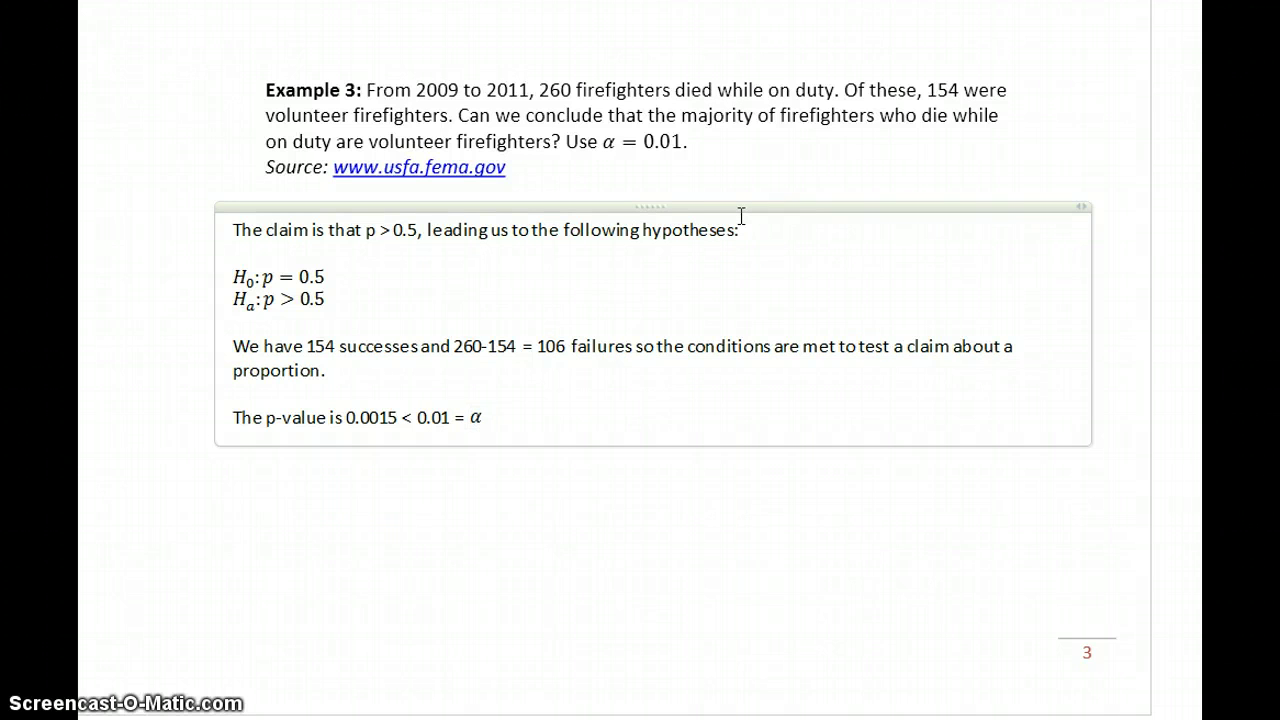
Step: Complete the sentence with ", so we reject H₀ and conclude that p > 0.5.", entering H₀ as an equation, and leave a blank line
text(, so we rejec)
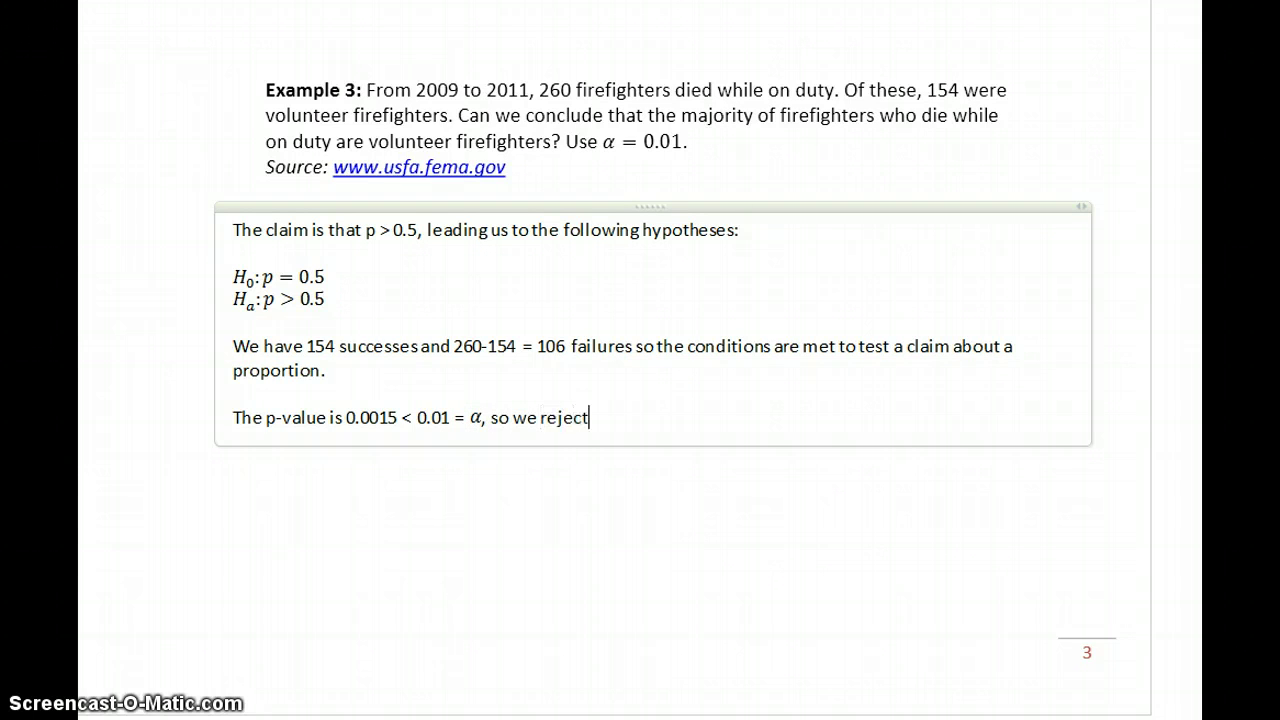
text(t)
key(alt+equal)
text(H_0 and conclude that p )
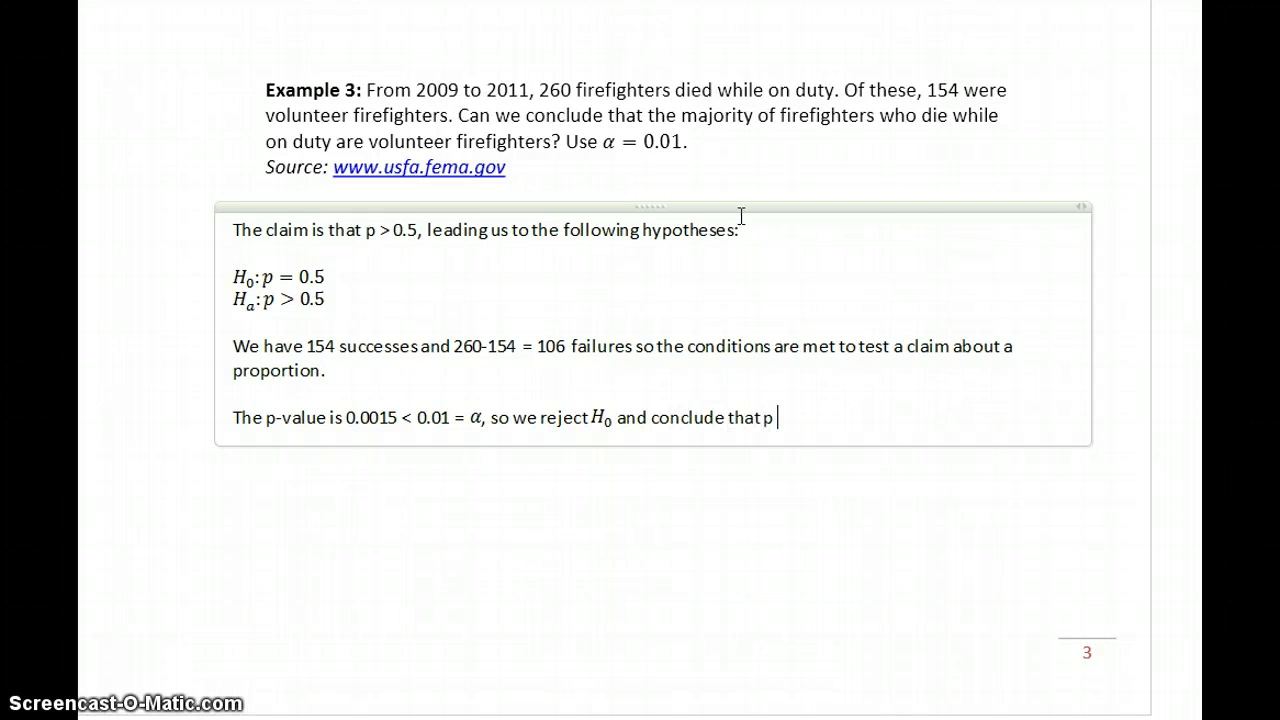
text(> 0.5.)
key(Return)
key(Return)
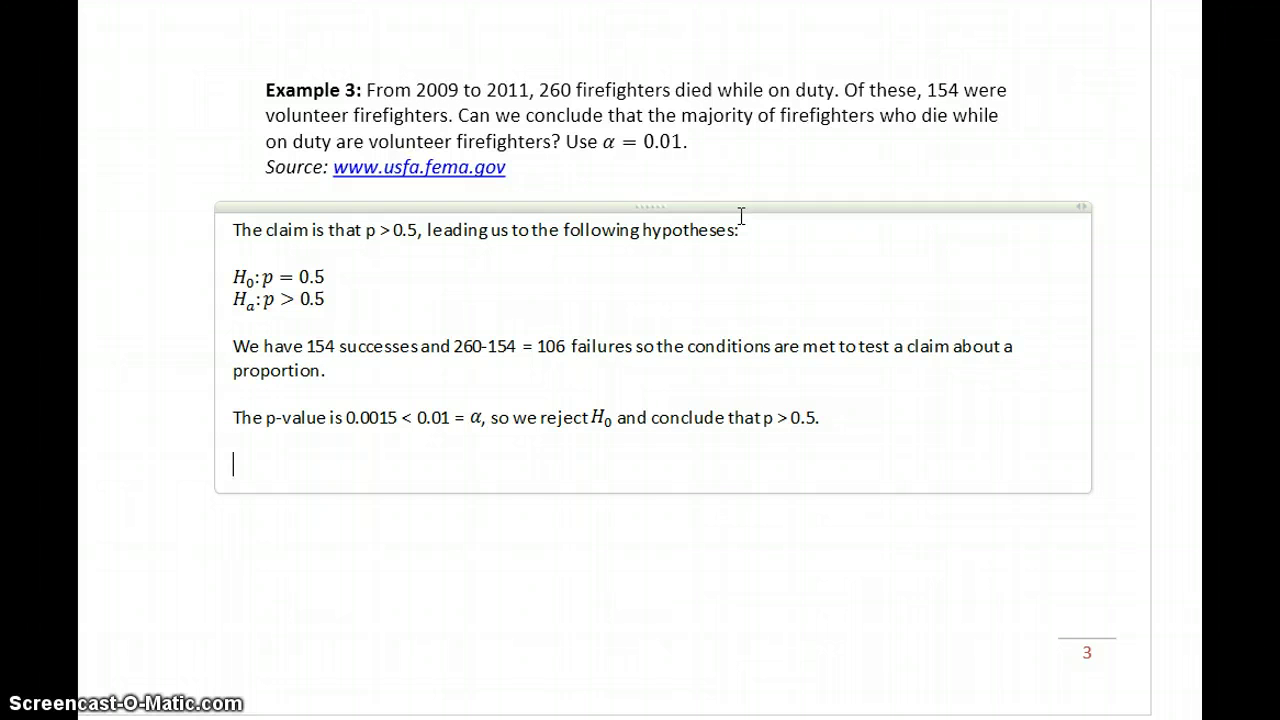
Step: Write "There is sufficient evidence to conclude that the majority of firefighters who die while on duty are volunteers." and begin "The claim is"
text(There is sufficient evidence to conclude that the majority of firefighters who die wh)
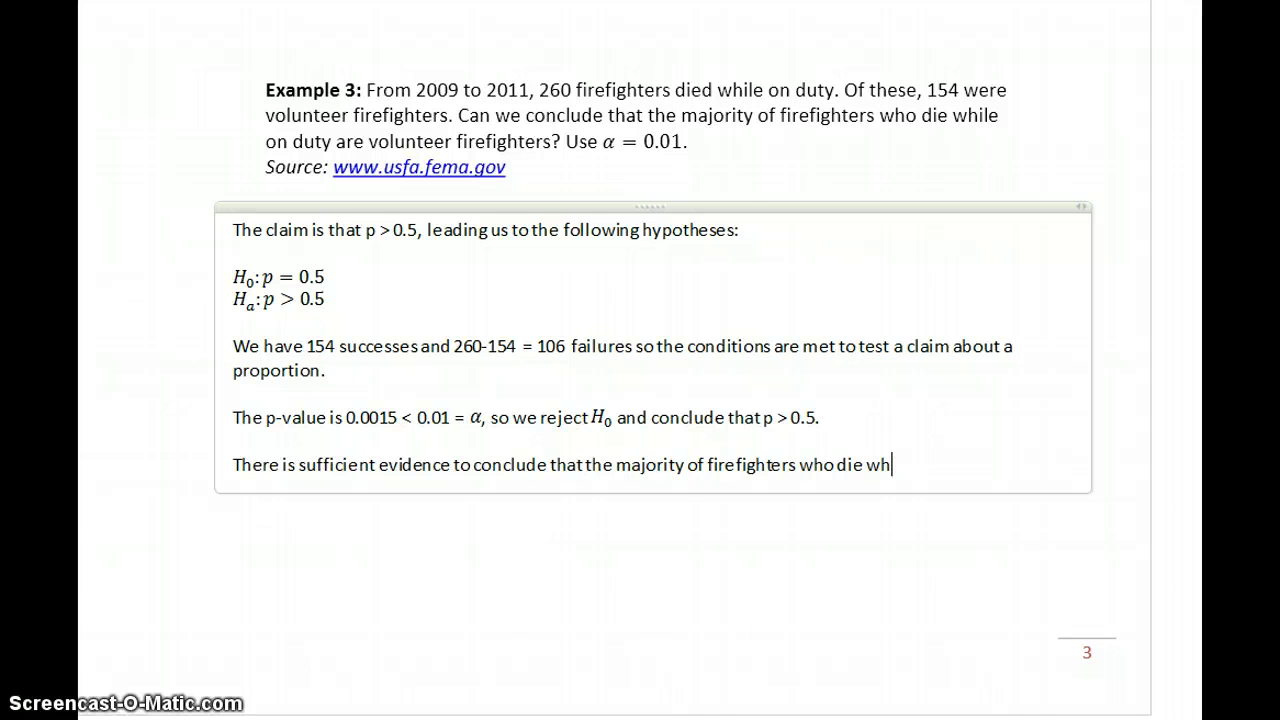
text(ile on duty are vol)
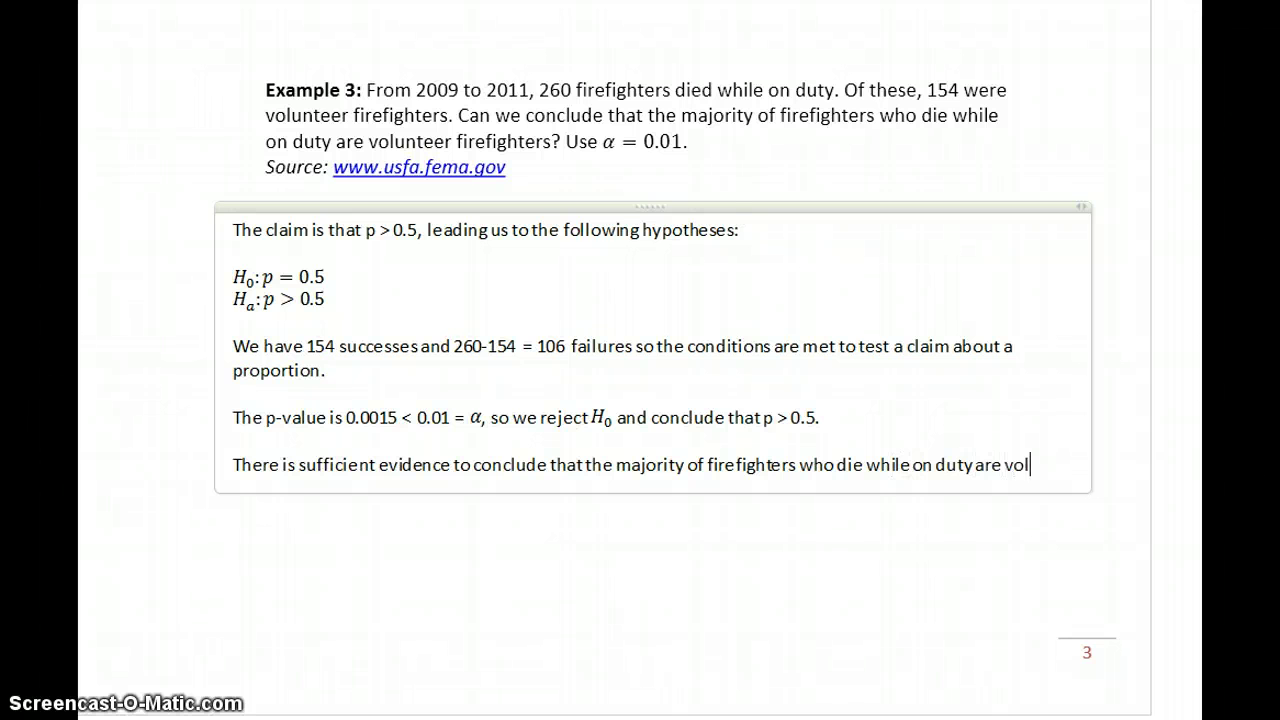
text(unteers. )
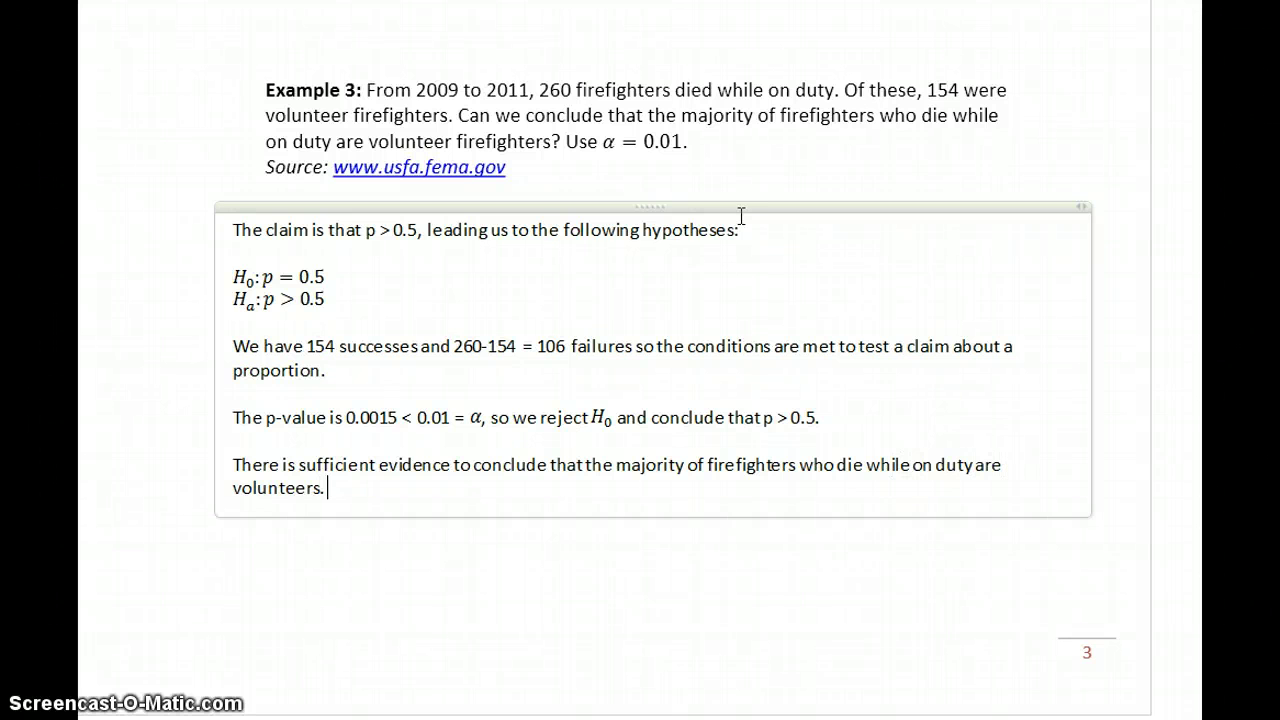
text(The claim is)
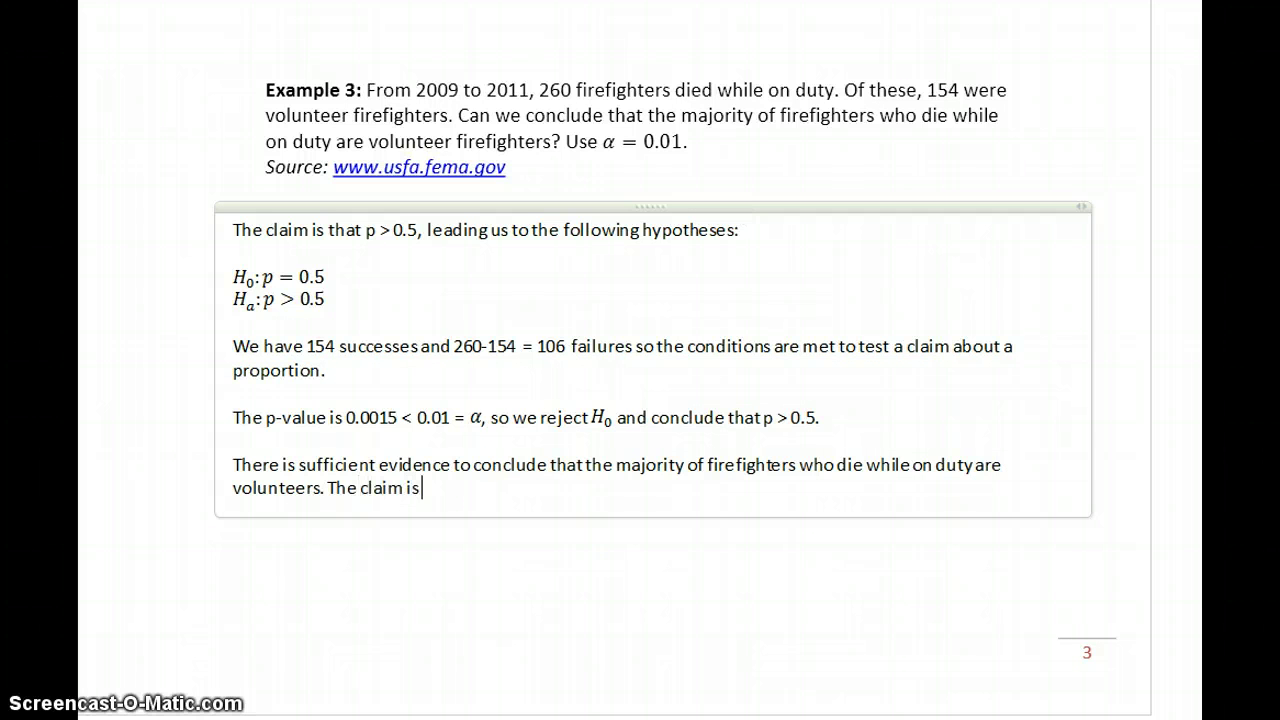
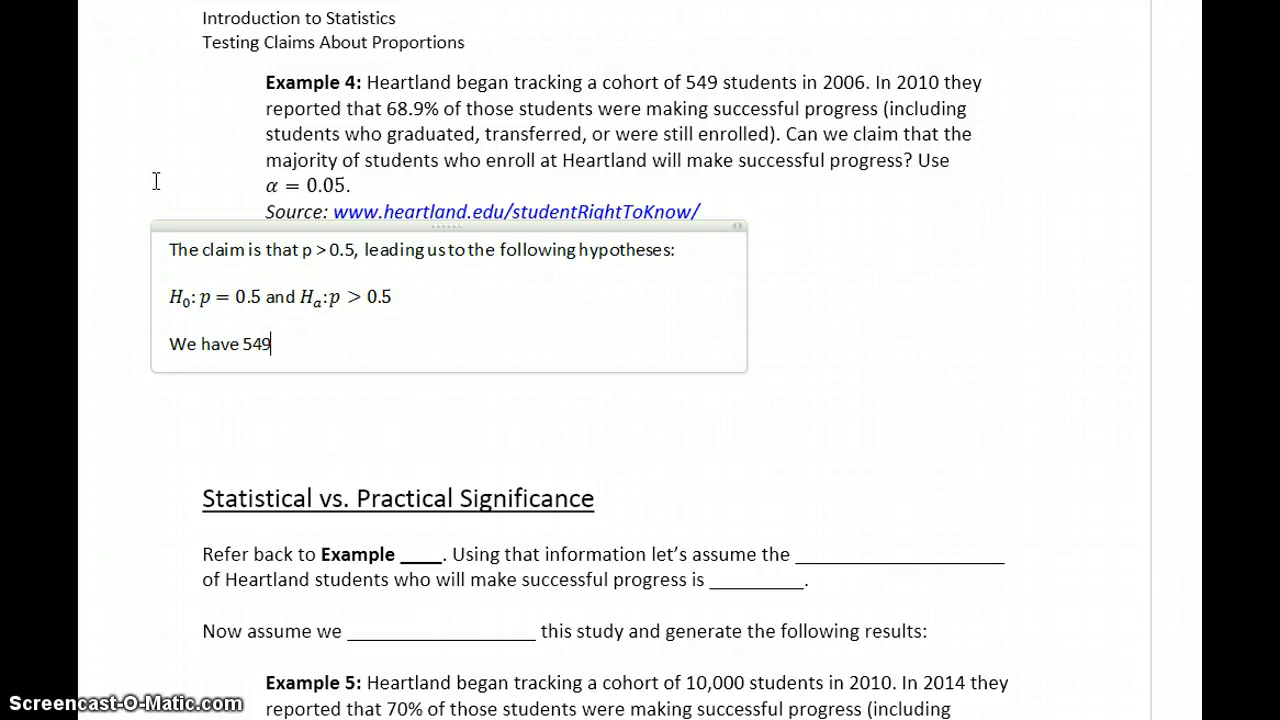
Step: Extend the Example 4 line "We have 549" with "*.689 ≈ 378 successes and", inserting the approximation sign as an equation symbol
text(*.689)
key(alt+equal)
text(\a)
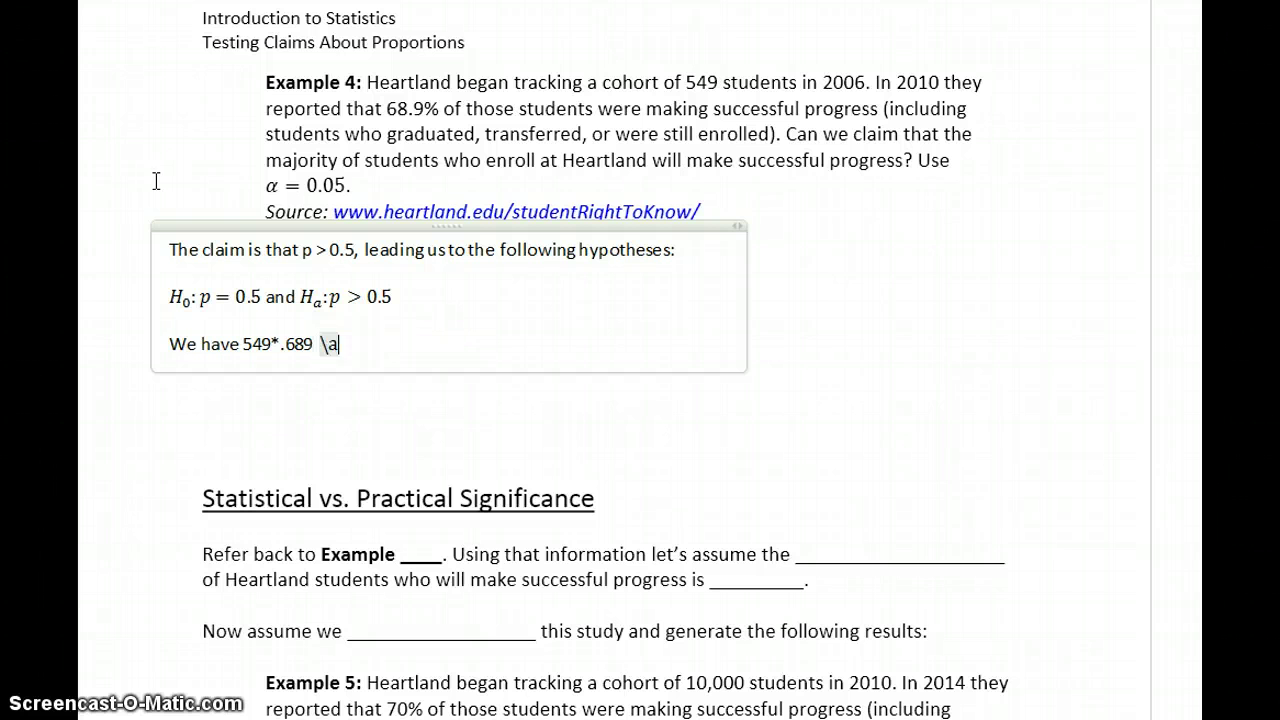
text(pprox )
text( 378 successe)
text(s and )
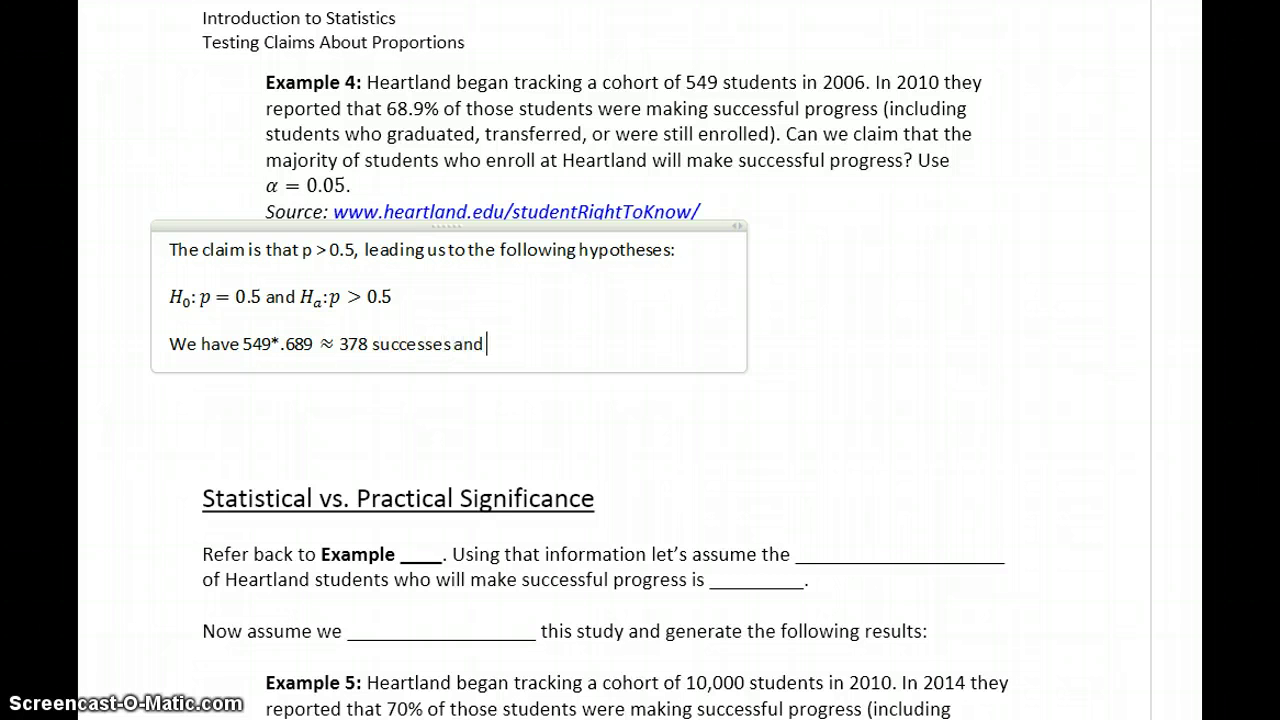
Step: Continue the sentence with "548 * (1-.689) ≈ 171 failures", inserting the approximation sign as an equation symbol
text(548 * (1-.6189)
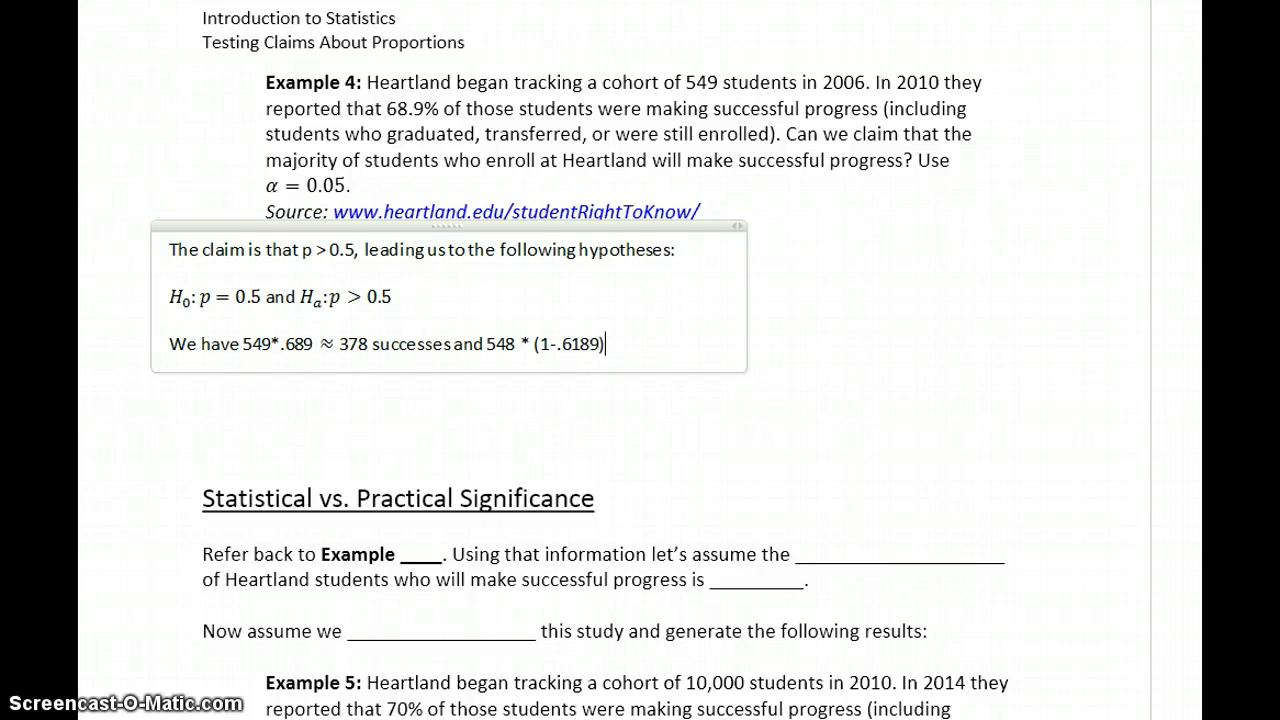
key(BackSpace)
key(BackSpace)
key(BackSpace)
text(89) \ap)
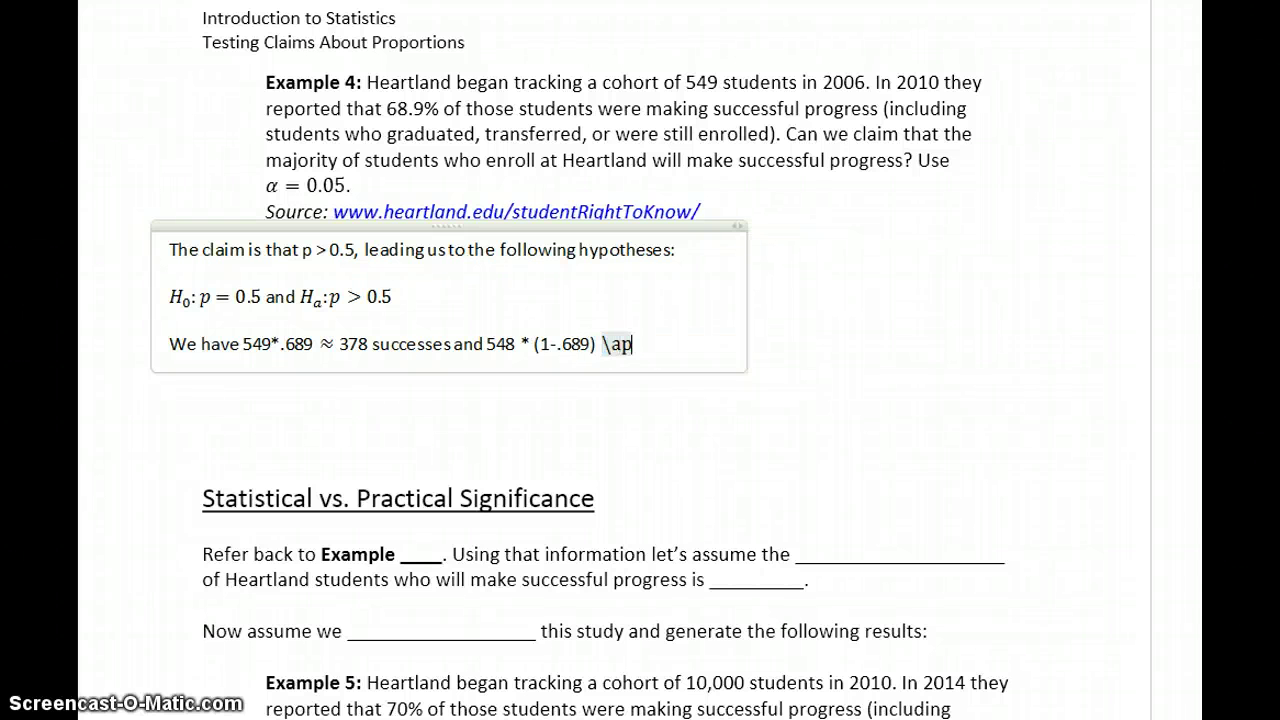
text(prox 171 failures)
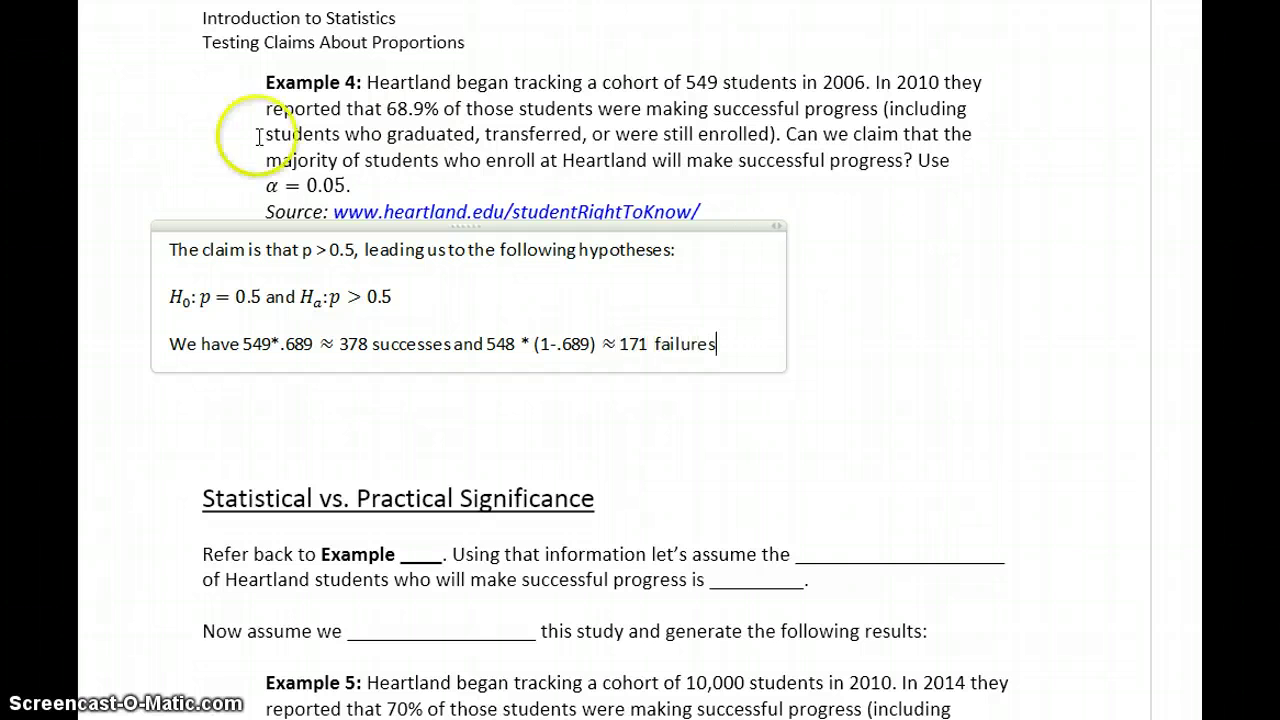
Step: Widen the note container and complete the sentence with "so the conditions are met to test a claim about proportions.", leaving a blank line
drag(783, 228, 1066, 214)
text(so the condi)
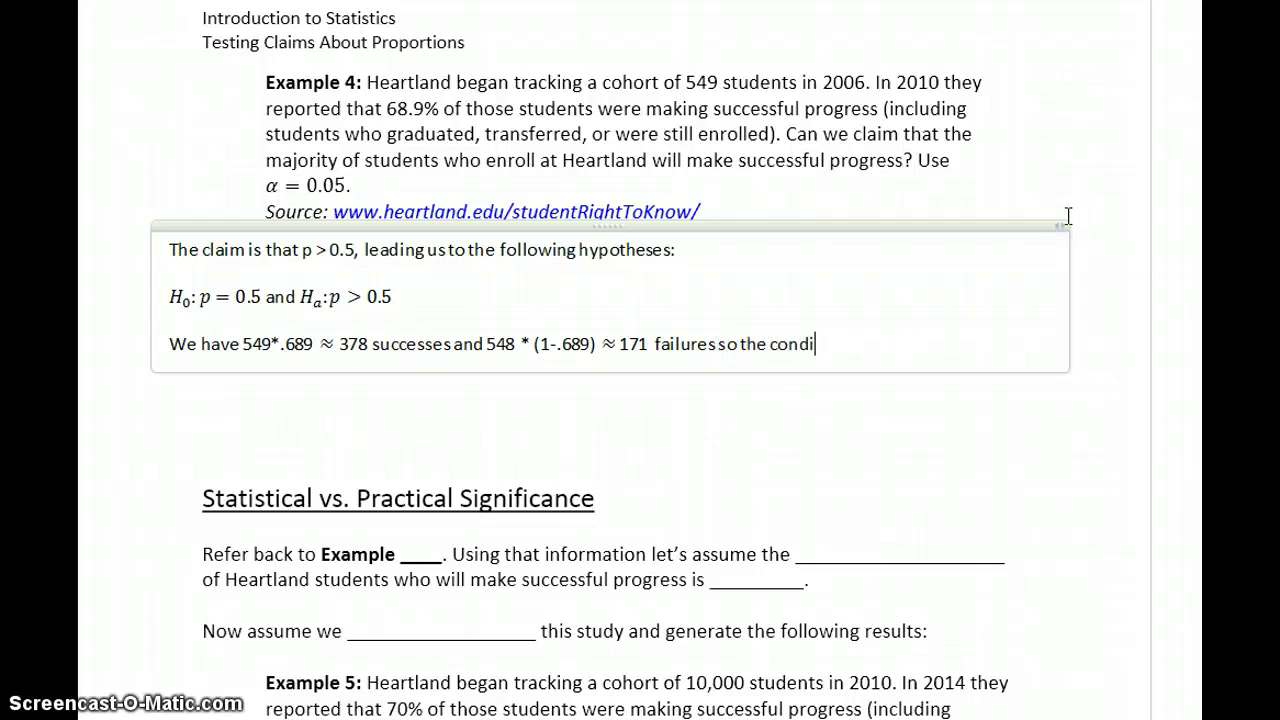
text(tions are met to tes)
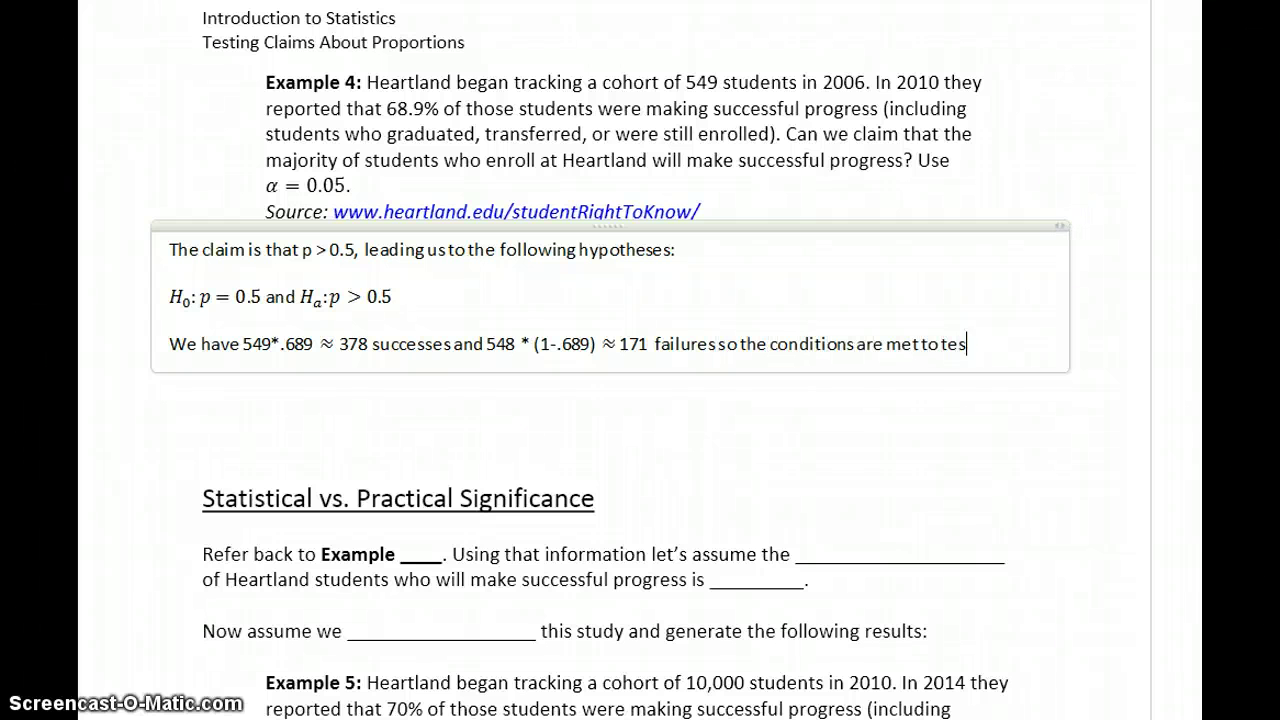
text(t a claim about pr)
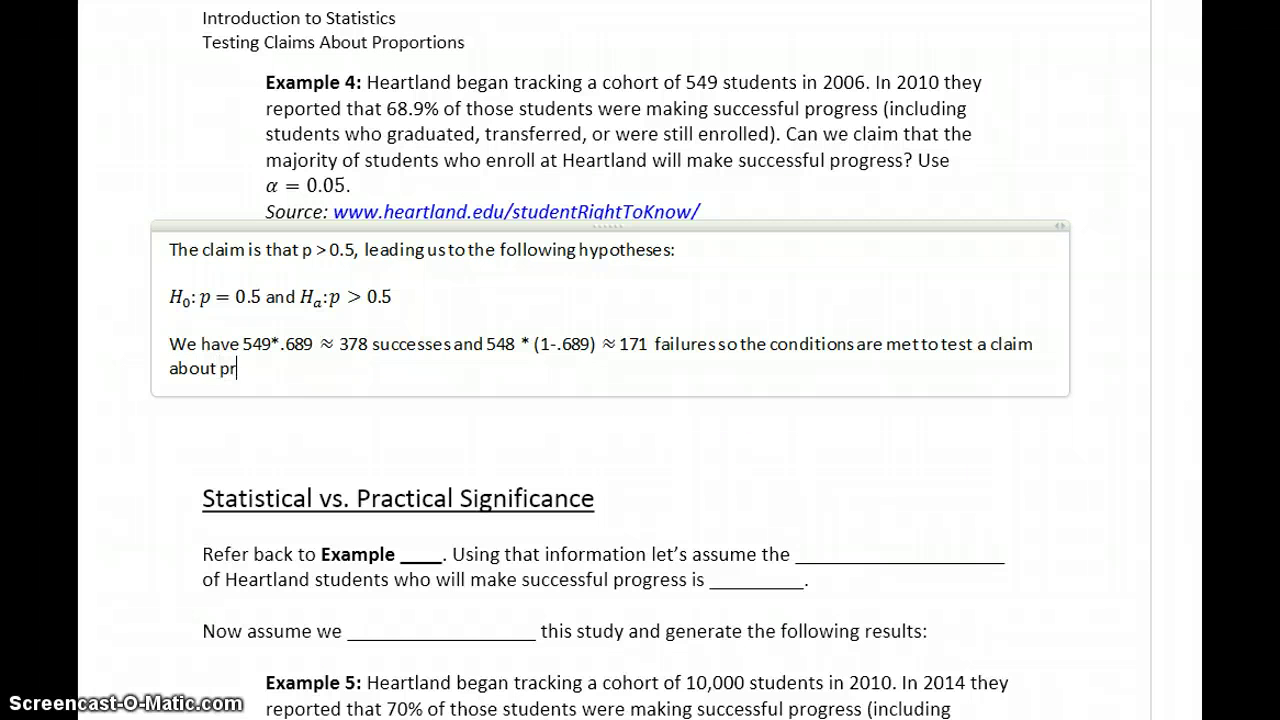
text(oportions)
drag(1067, 227, 1129, 227)
text(.)
key(Return)
key(Return)
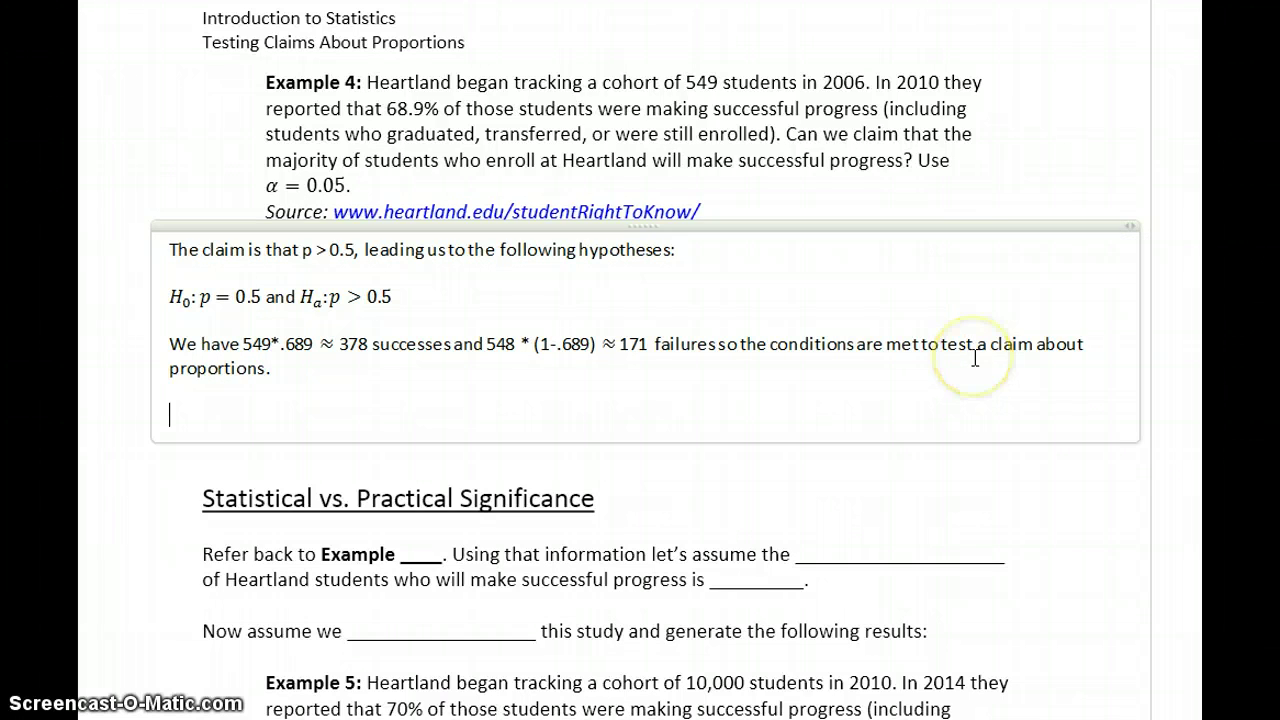
Step: Switch to StatCrunch, reopen the settings of the one-sample proportion test, and set the number of successes to 378
key(alt+Tab)
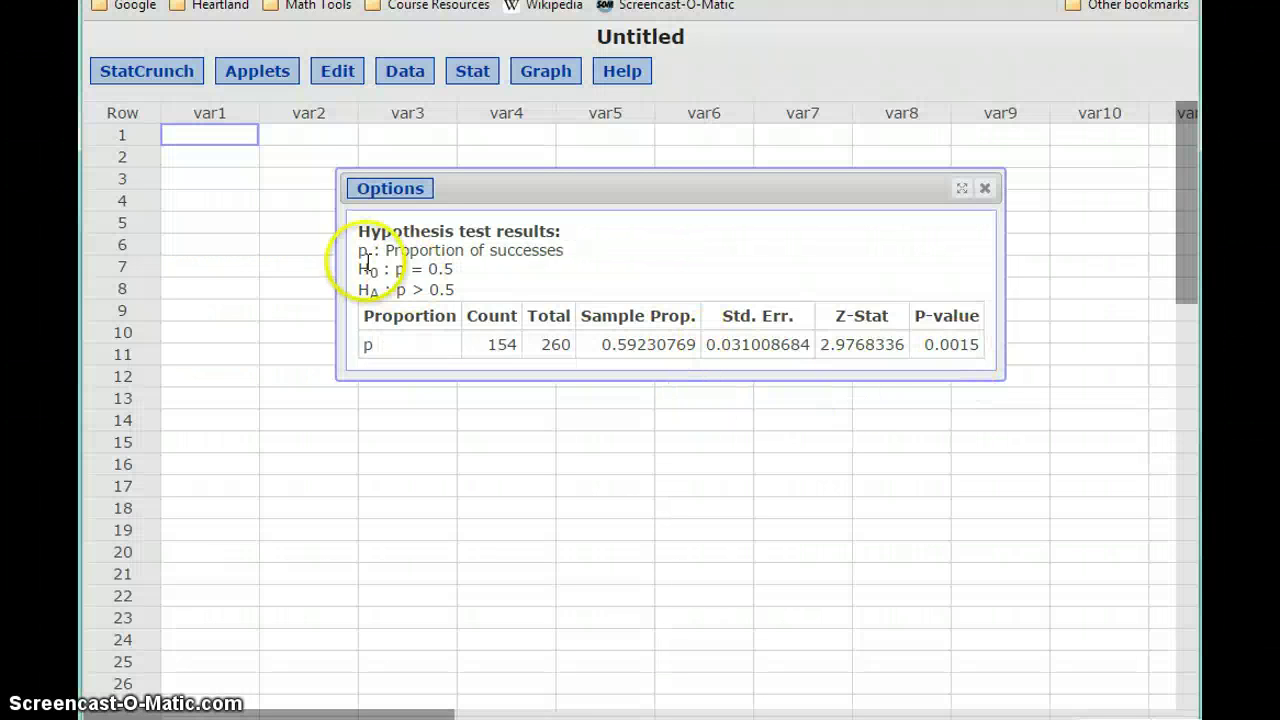
click(378, 192)
click(376, 212)
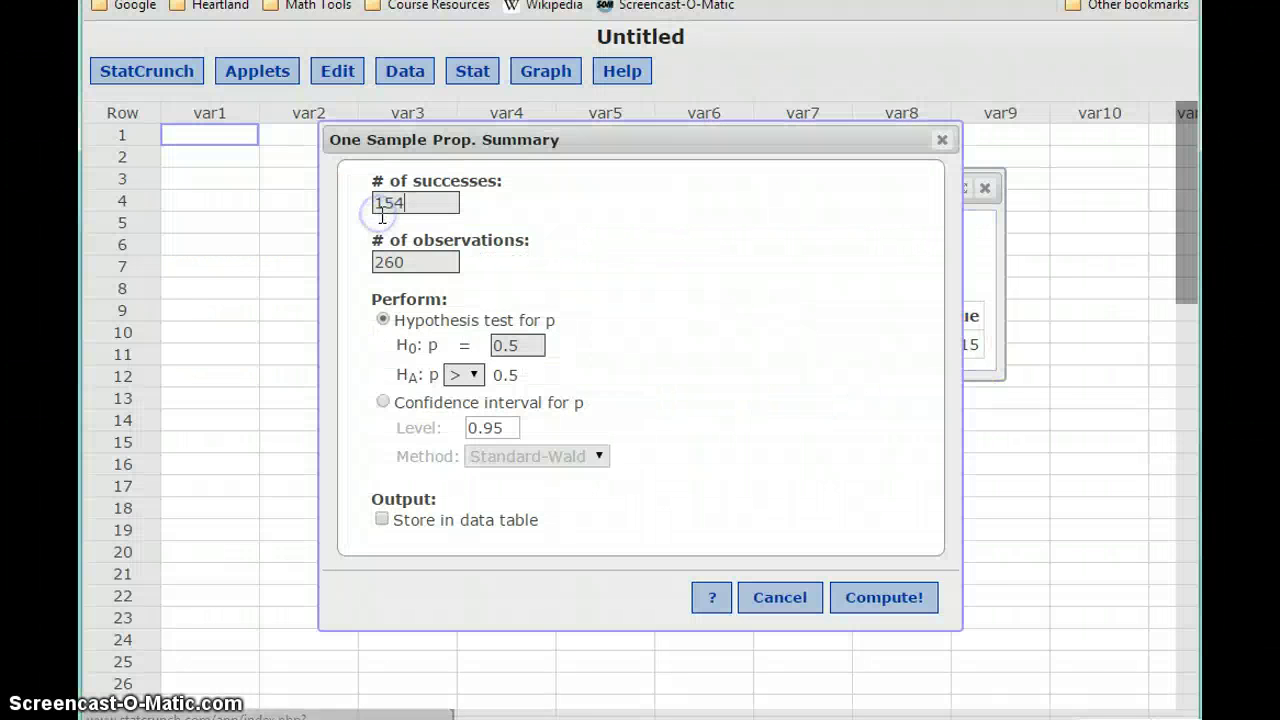
drag(411, 206, 351, 202)
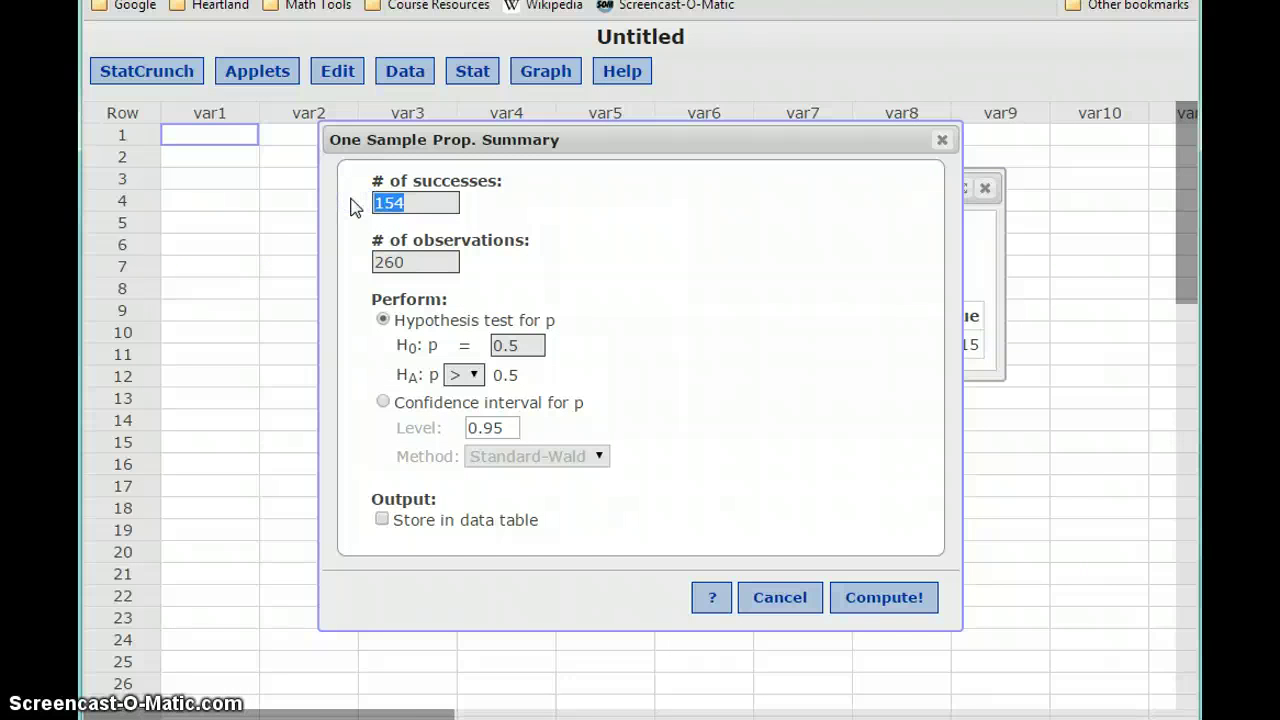
text(378)
Step: Set the number of observations to 549 and compute the hypothesis test, moving the results window for reading
click(435, 264)
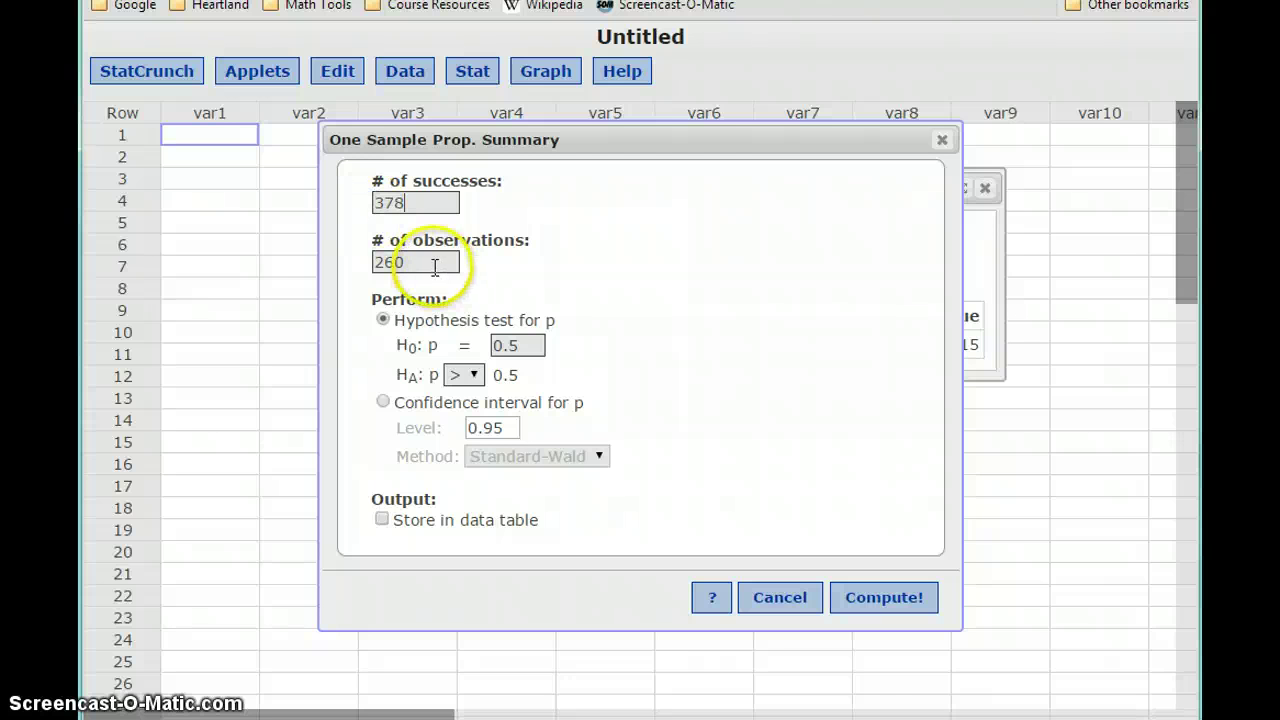
drag(435, 265, 283, 251)
text(171)
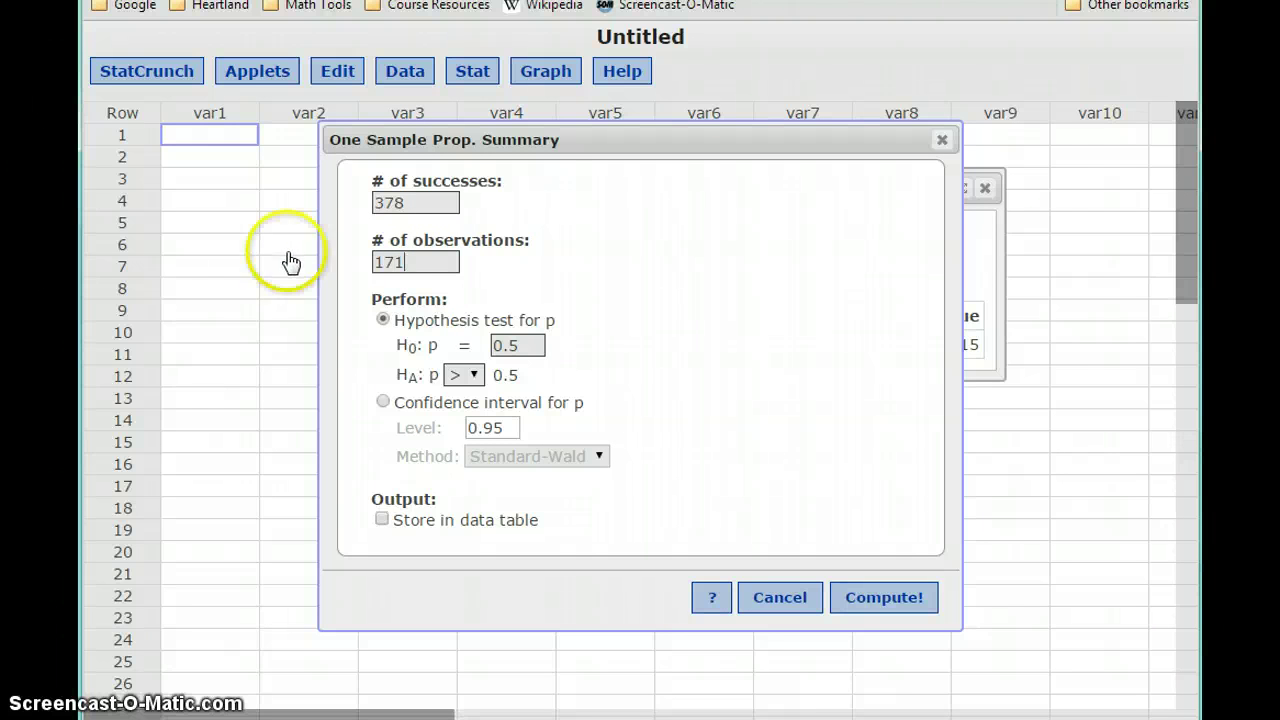
mouse_move(286, 263)
mouse_down()
mouse_move(406, 258)
mouse_move(286, 266)
mouse_up()
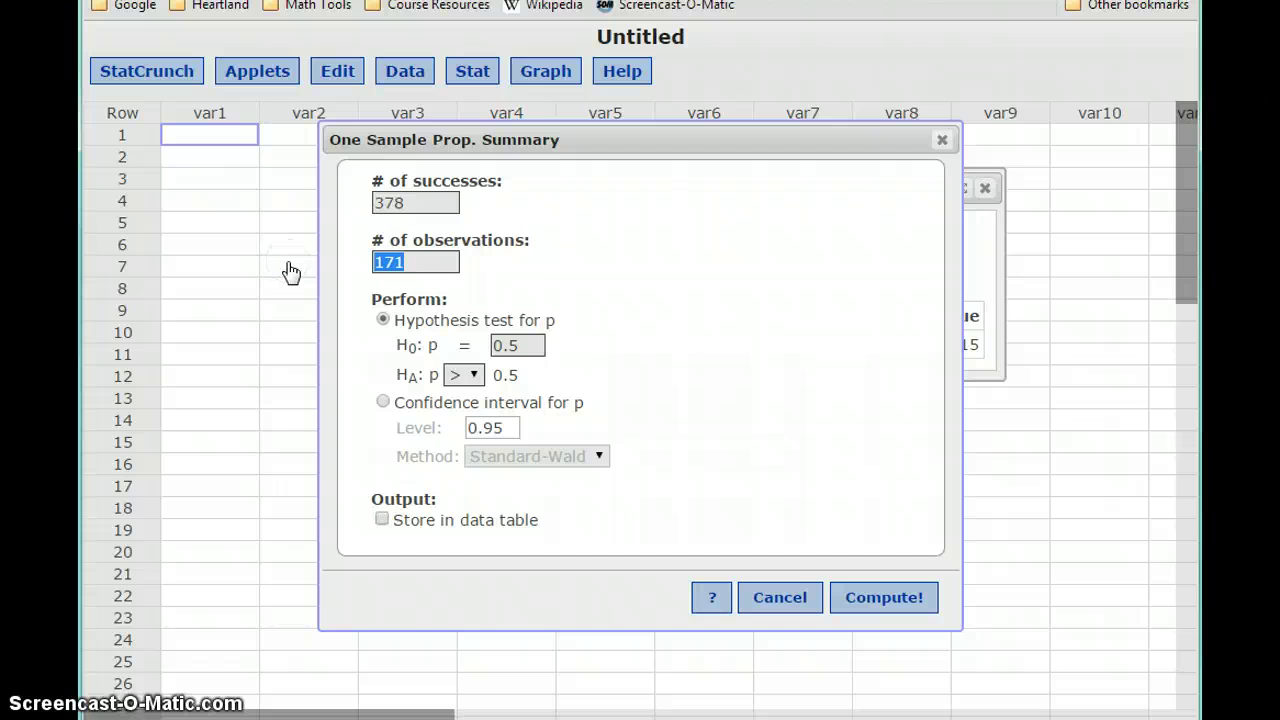
text(549)
drag(290, 272, 471, 374)
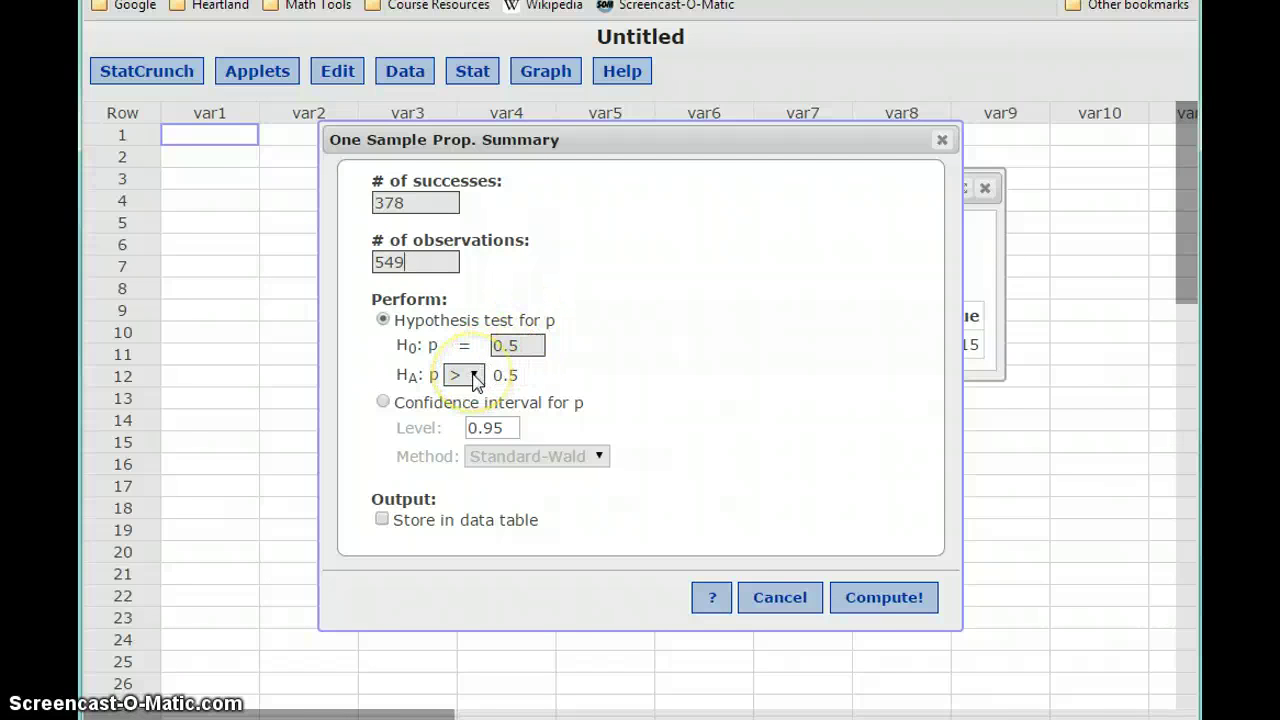
click(884, 600)
drag(947, 507, 1028, 353)
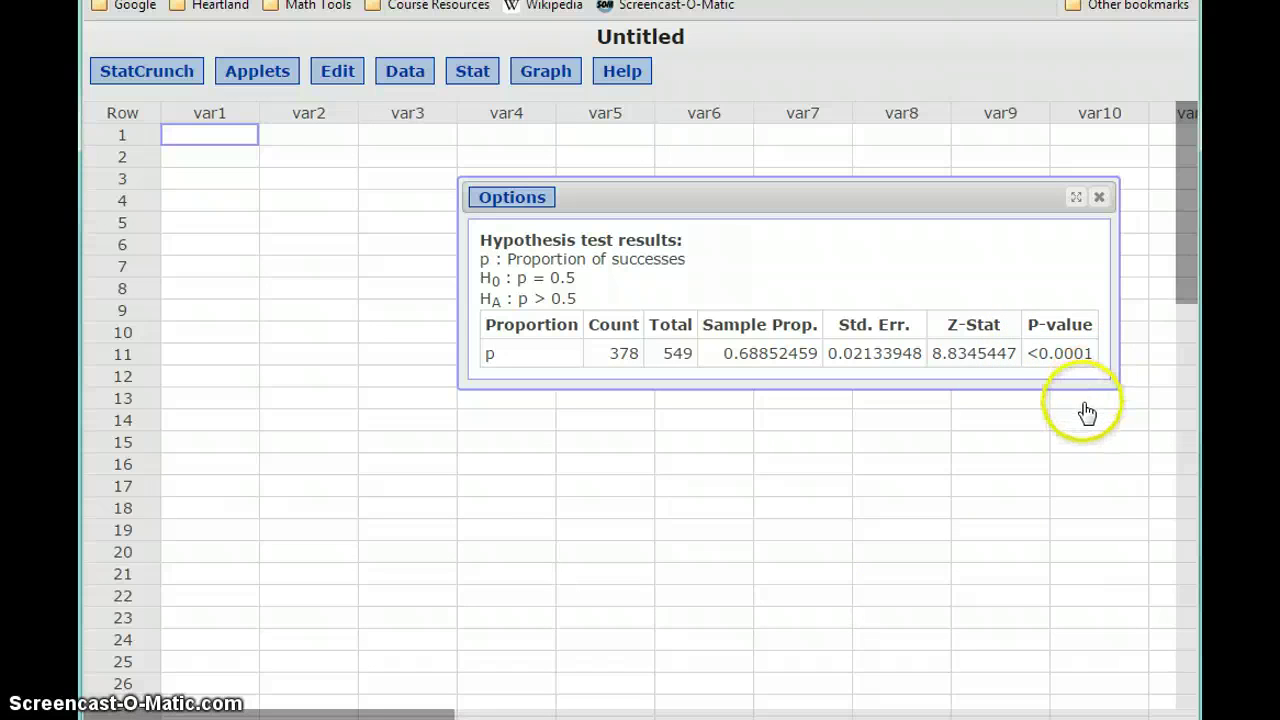
Step: Return to OneNote and begin the next paragraph of the Example 4 solution with "The p-value < 0.0001 <"
key(alt+Tab)
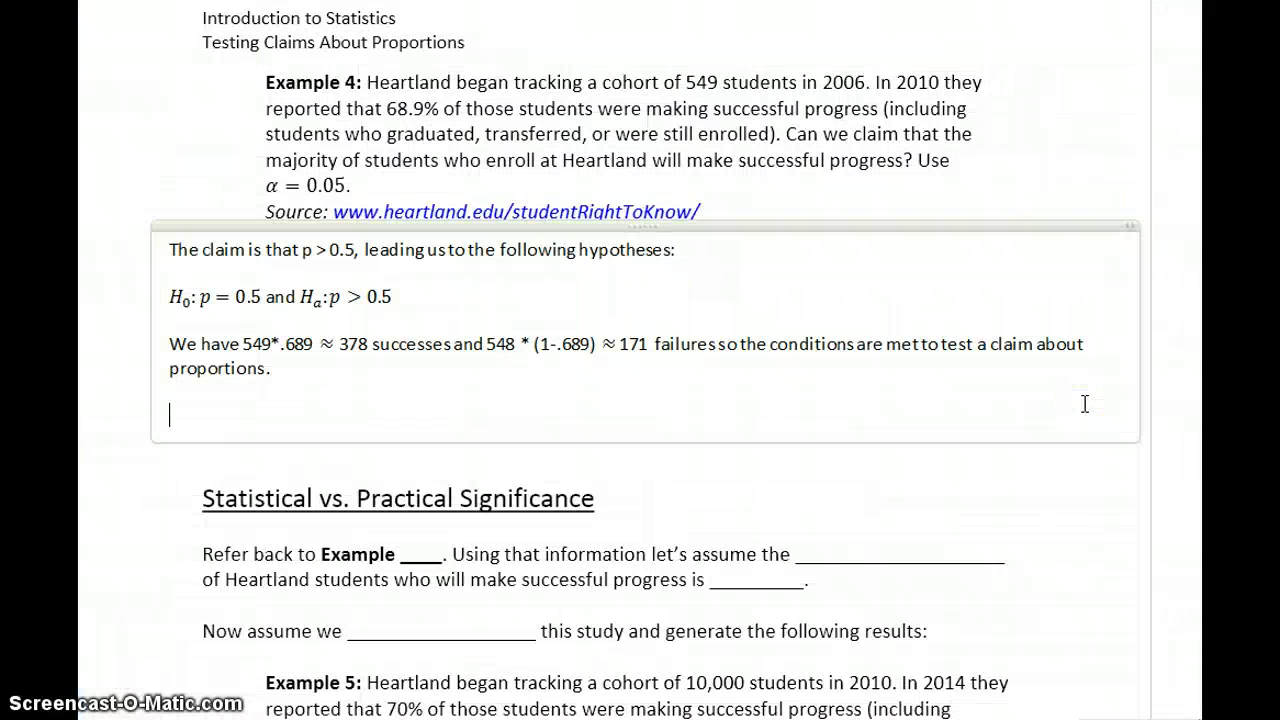
text(The p-value <)
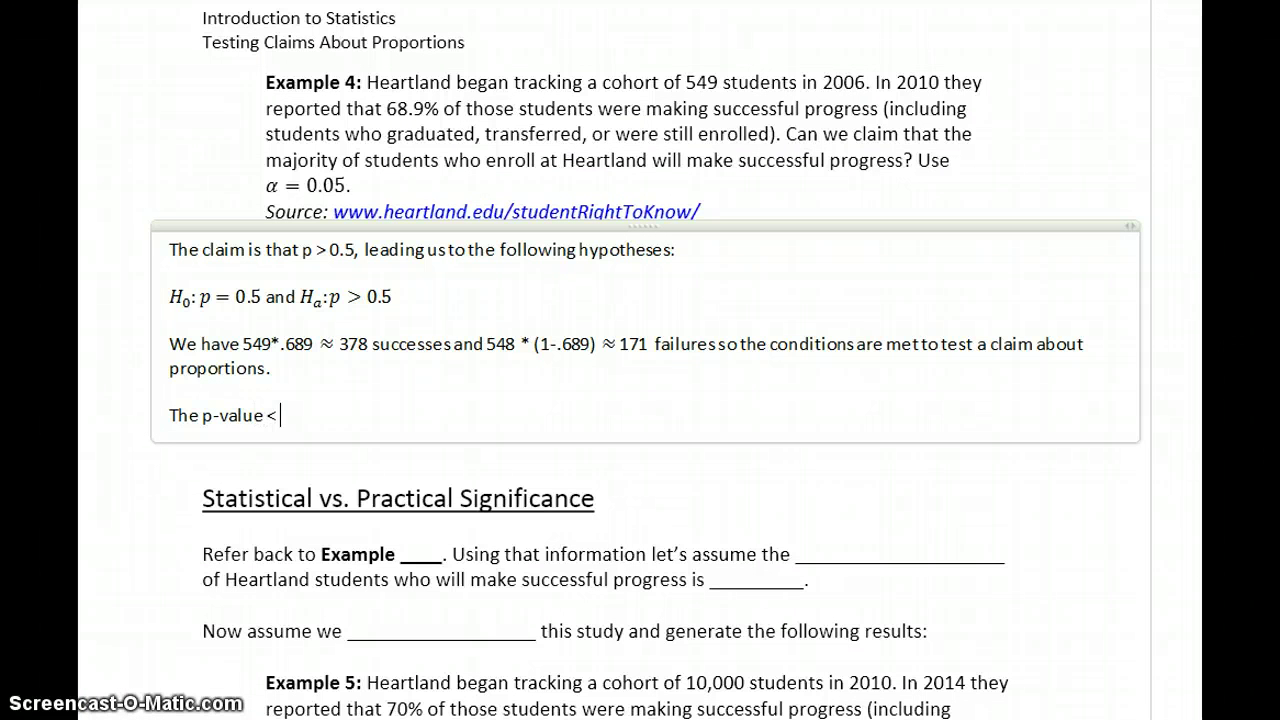
text( 0.0001 <)
Step: Complete the p-value comparison with "α = 0.05", inserting alpha as an equation symbol
key(alt+equal)
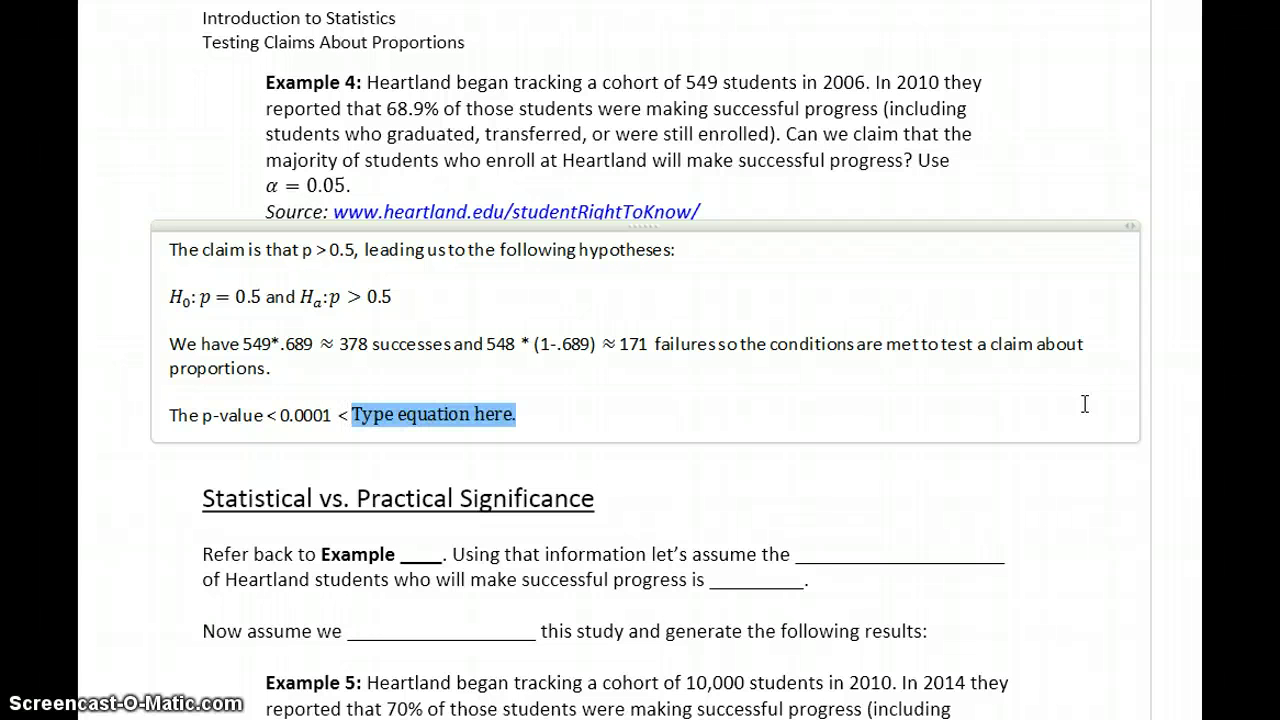
text(\alpha)
key(BackSpace)
key(BackSpace)
key(BackSpace)
key(BackSpace)
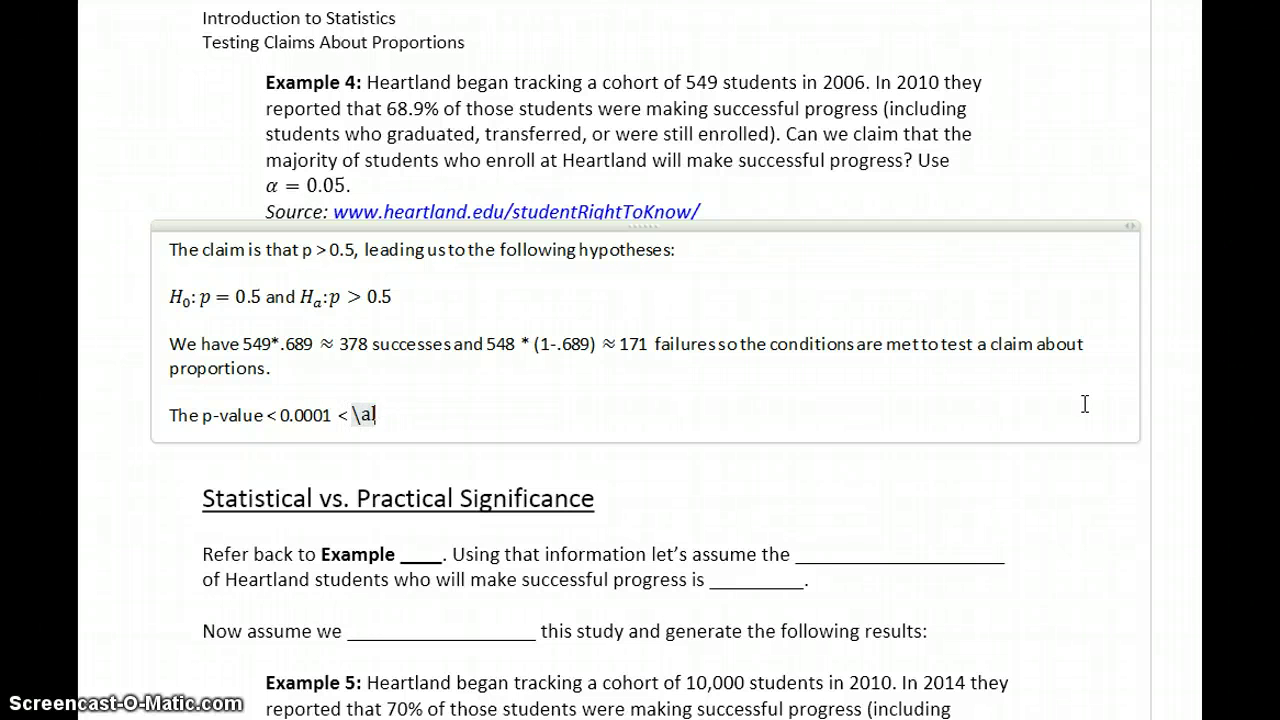
text(lpha)
key(BackSpace)
key(BackSpace)
key(BackSpace)
text(0)
key(BackSpace)
key(BackSpace)
text(= 0.05)
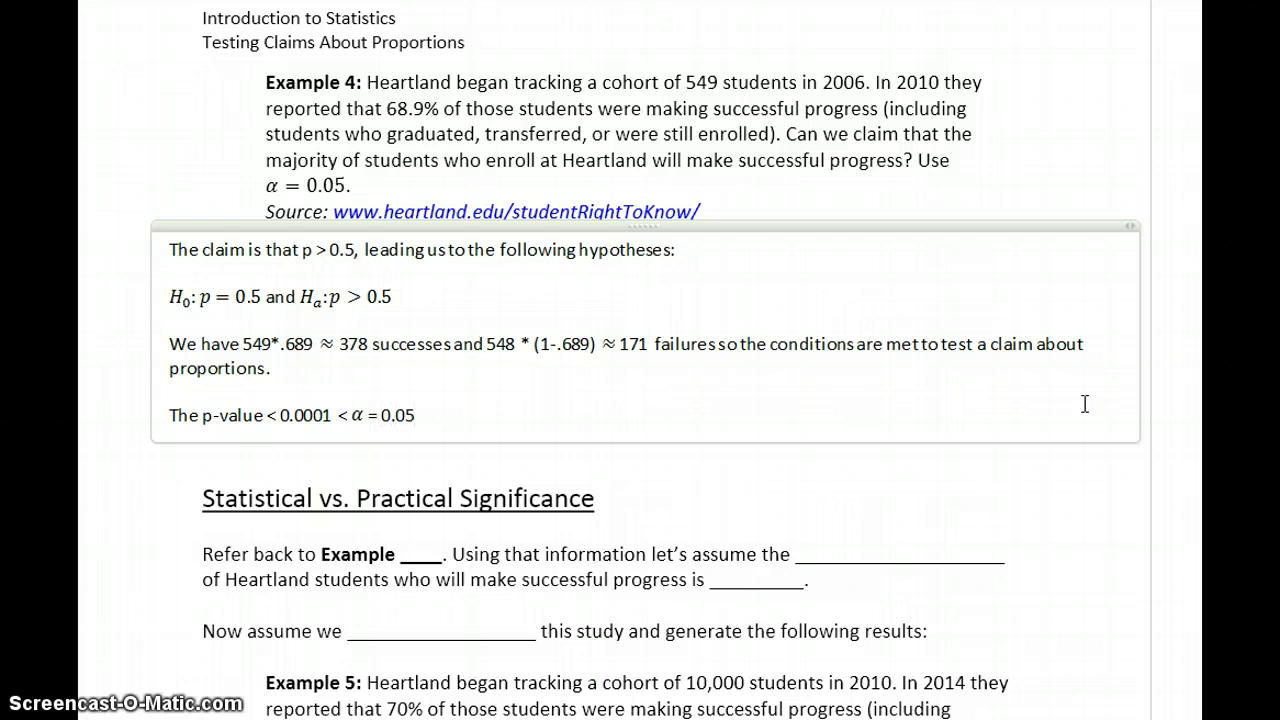
Step: Continue with "so we reject H₀ and conclude that p > 0.5.", entering H₀ as an equation, and begin the sentence "There is sufficient"
text( so we reject)
key(alt+equal)
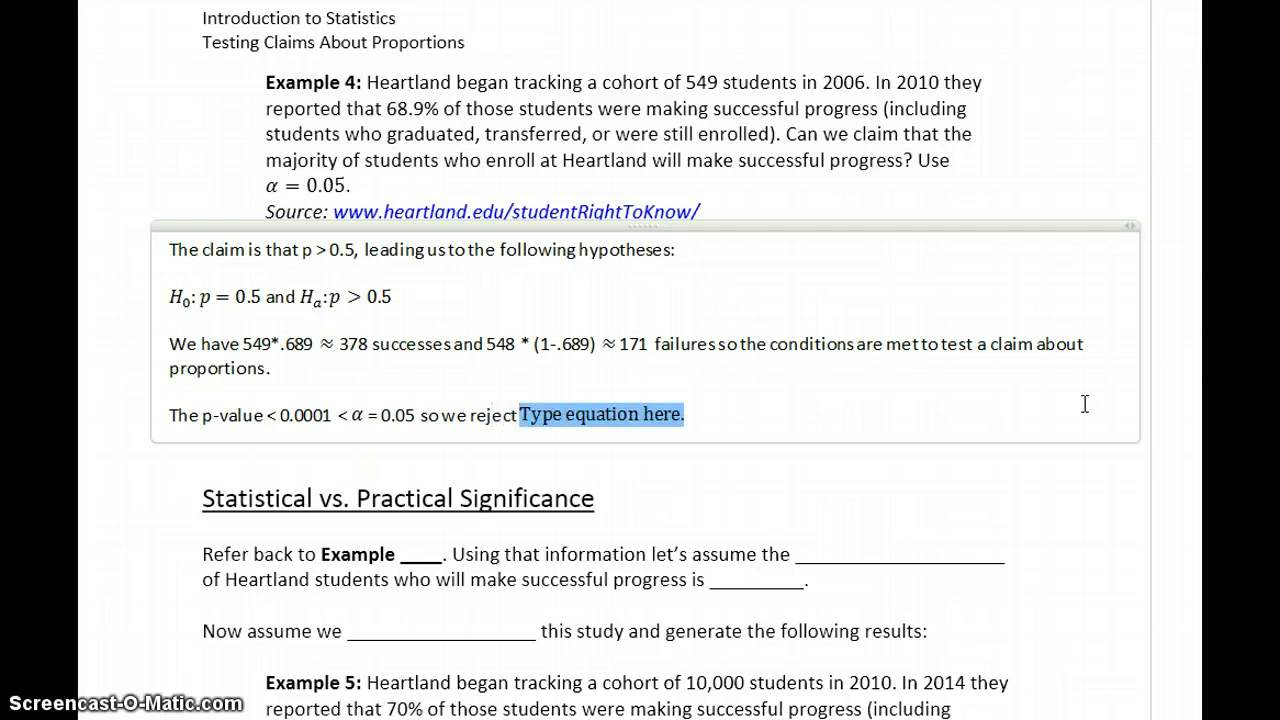
text(H_0)
key(Right)
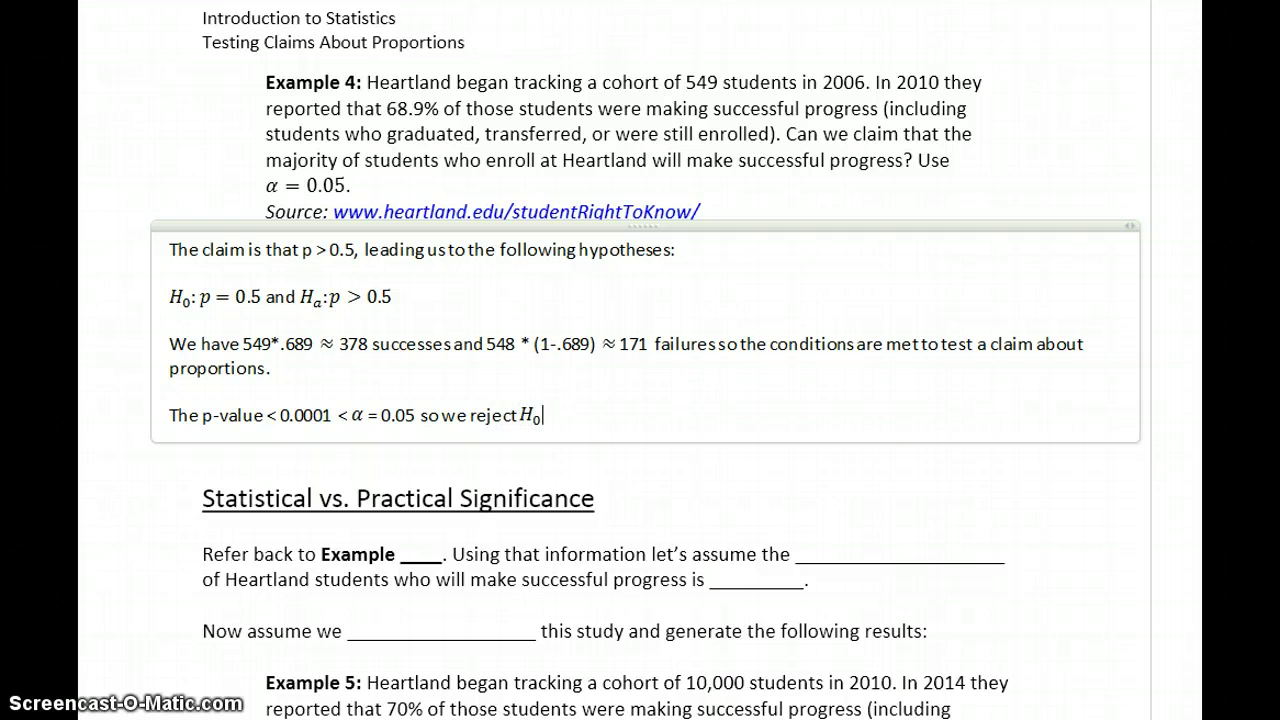
text(and conclude that P <)
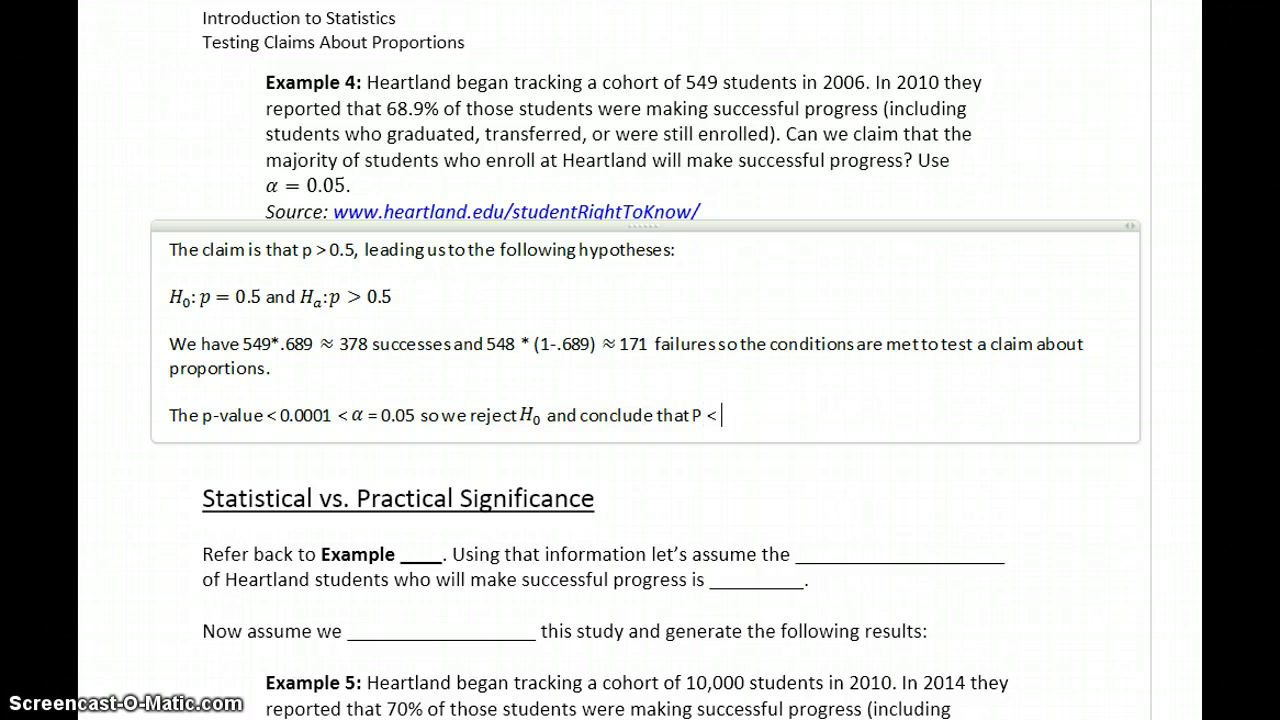
key(BackSpace)
key(BackSpace)
key(BackSpace)
key(BackSpace)
text(p > 0.5. There is suffici)
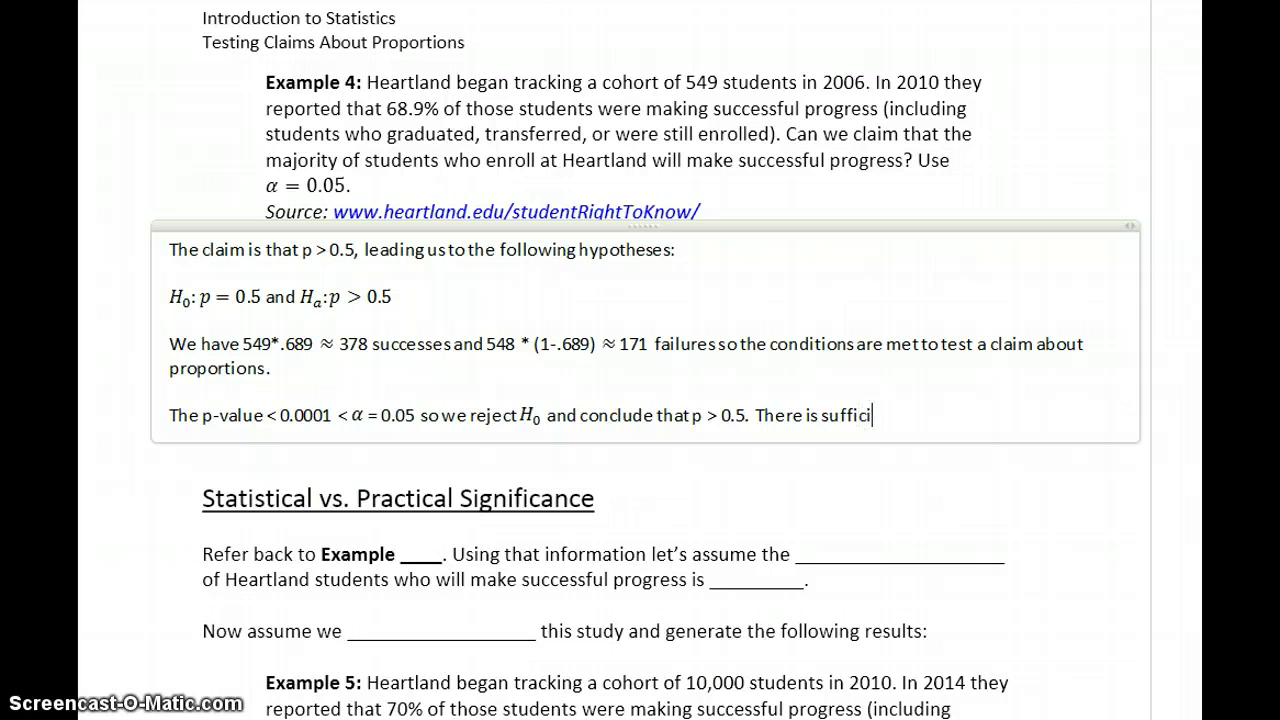
Step: Finish the paragraph with "evidence to conclude that the majority of Heartland students will make successful progress. The claim is supported."
text(ent evidence to con)
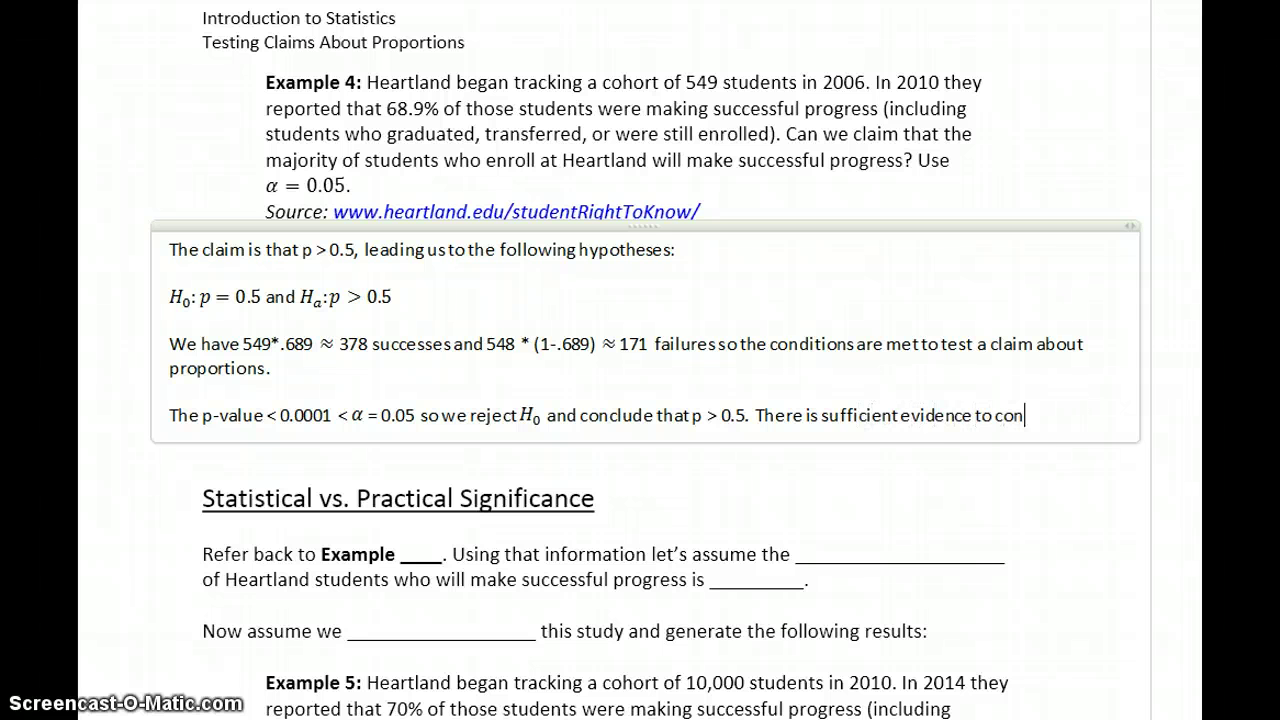
text(clude that the major)
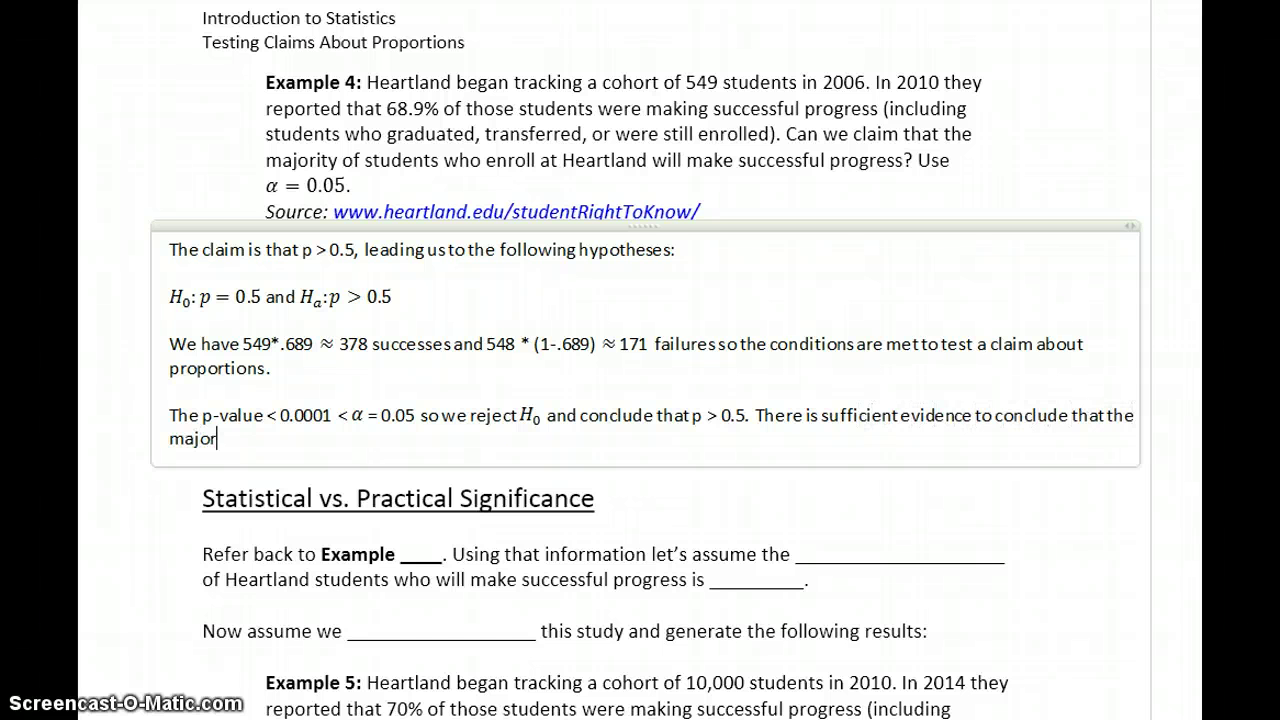
text(ity of Heartland stud)
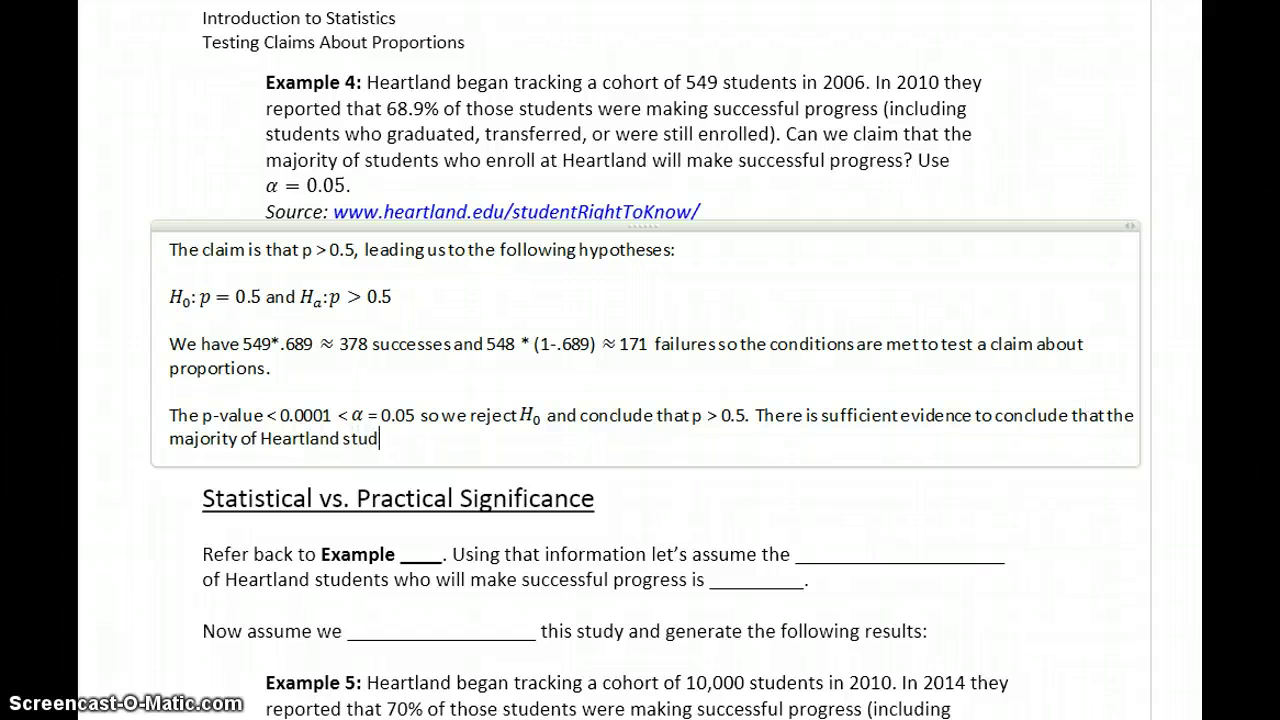
text(ents will make succ)
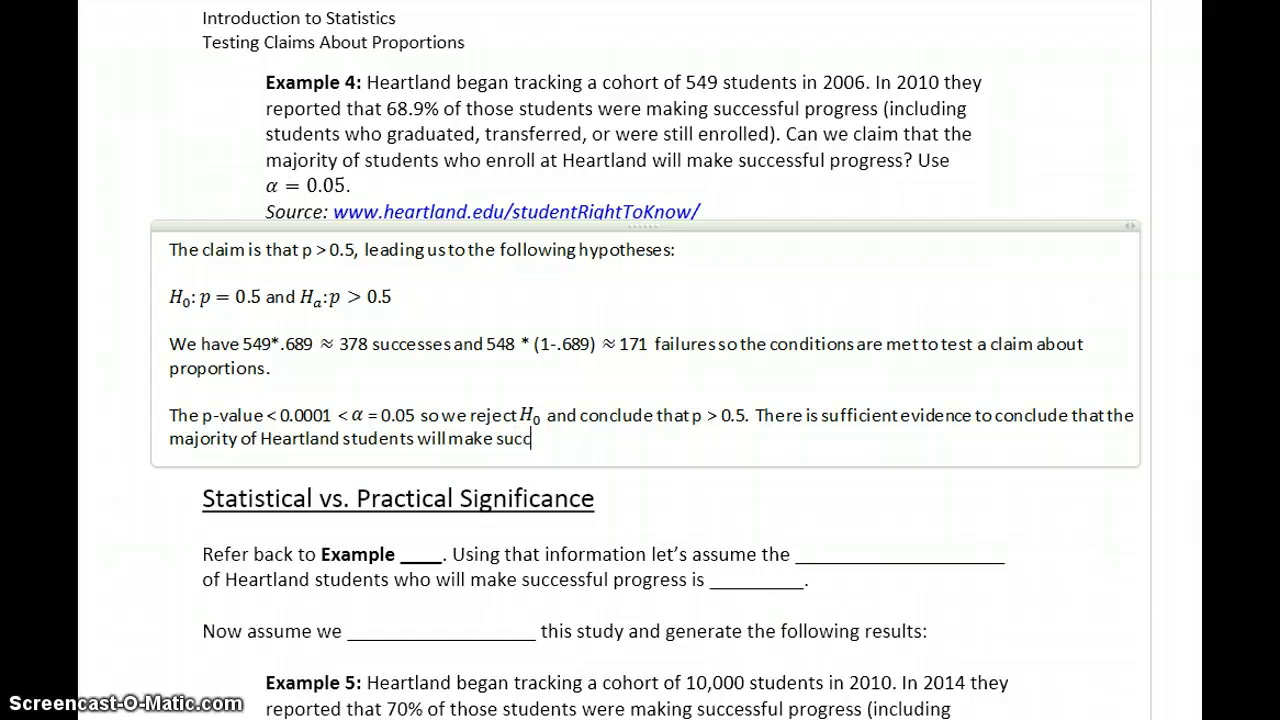
text(essful progre)
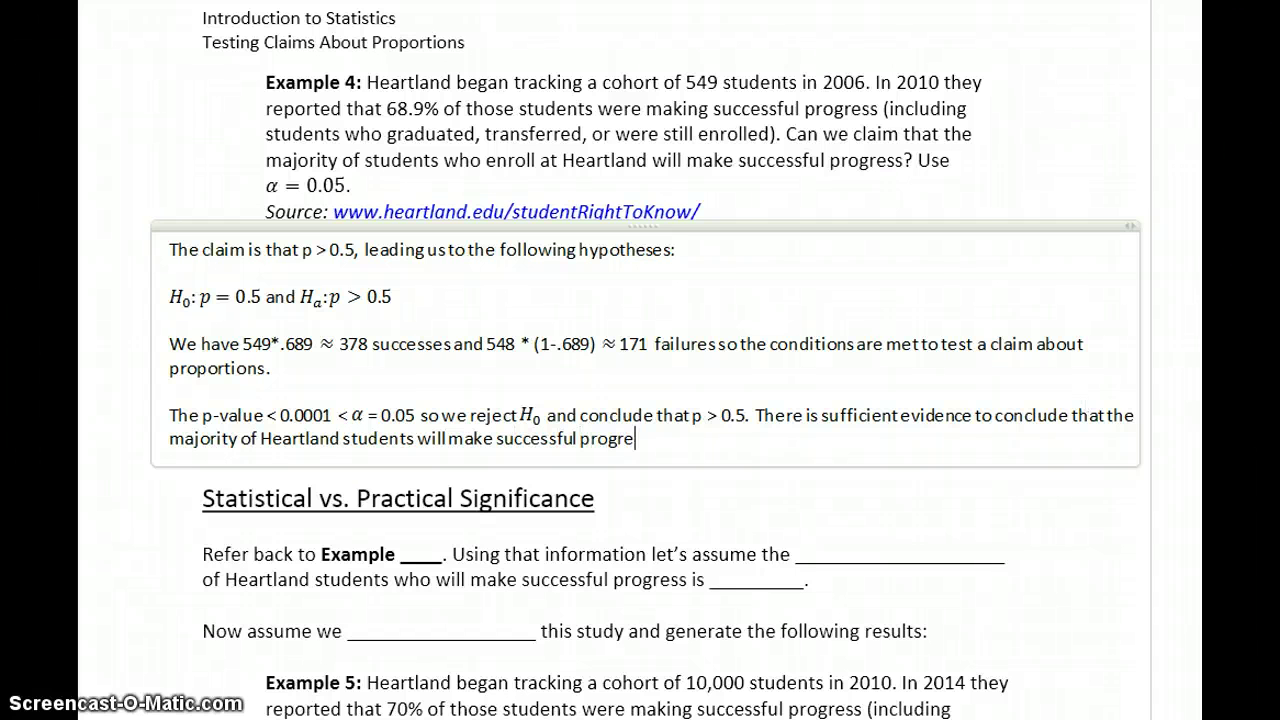
text(ss. The claim is s)
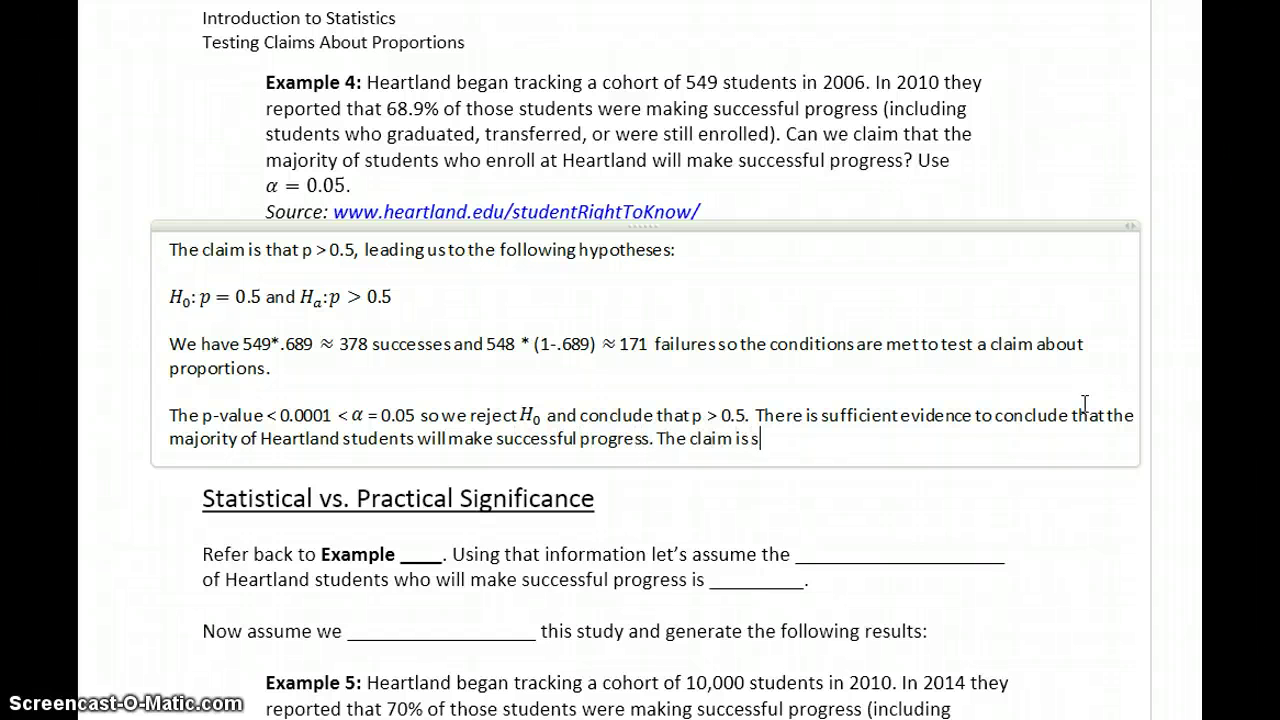
text(upported.)
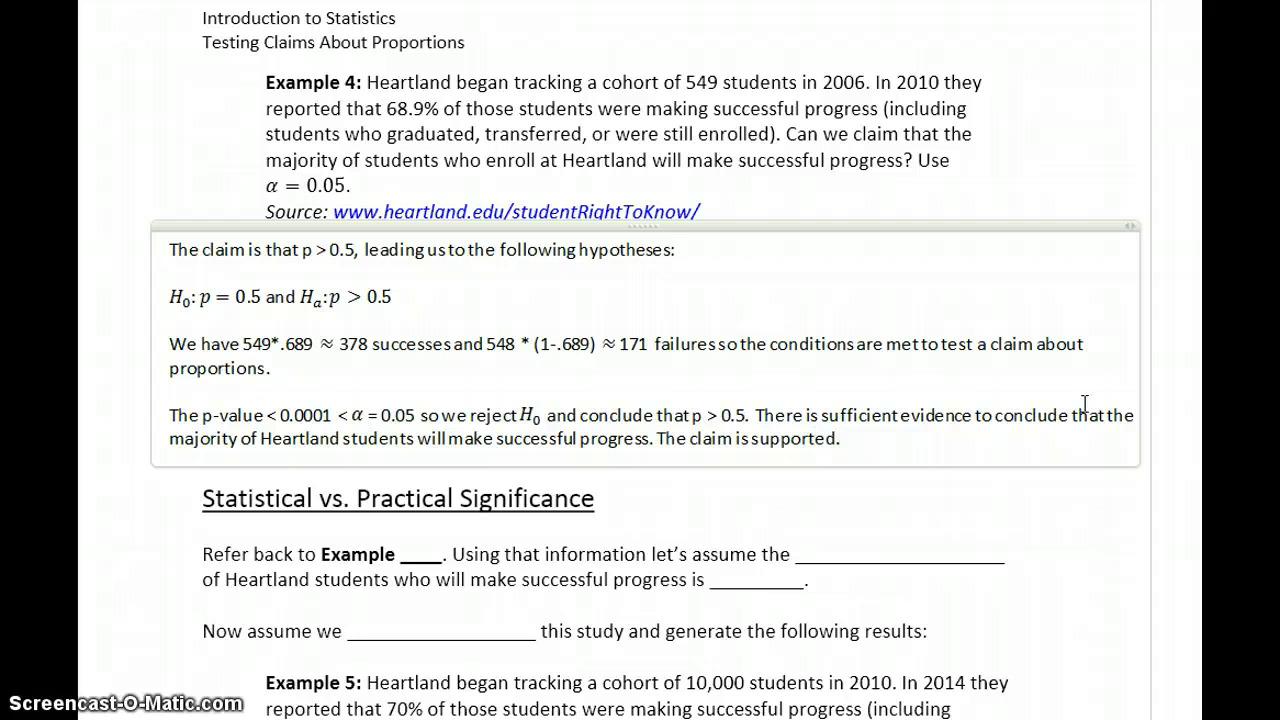